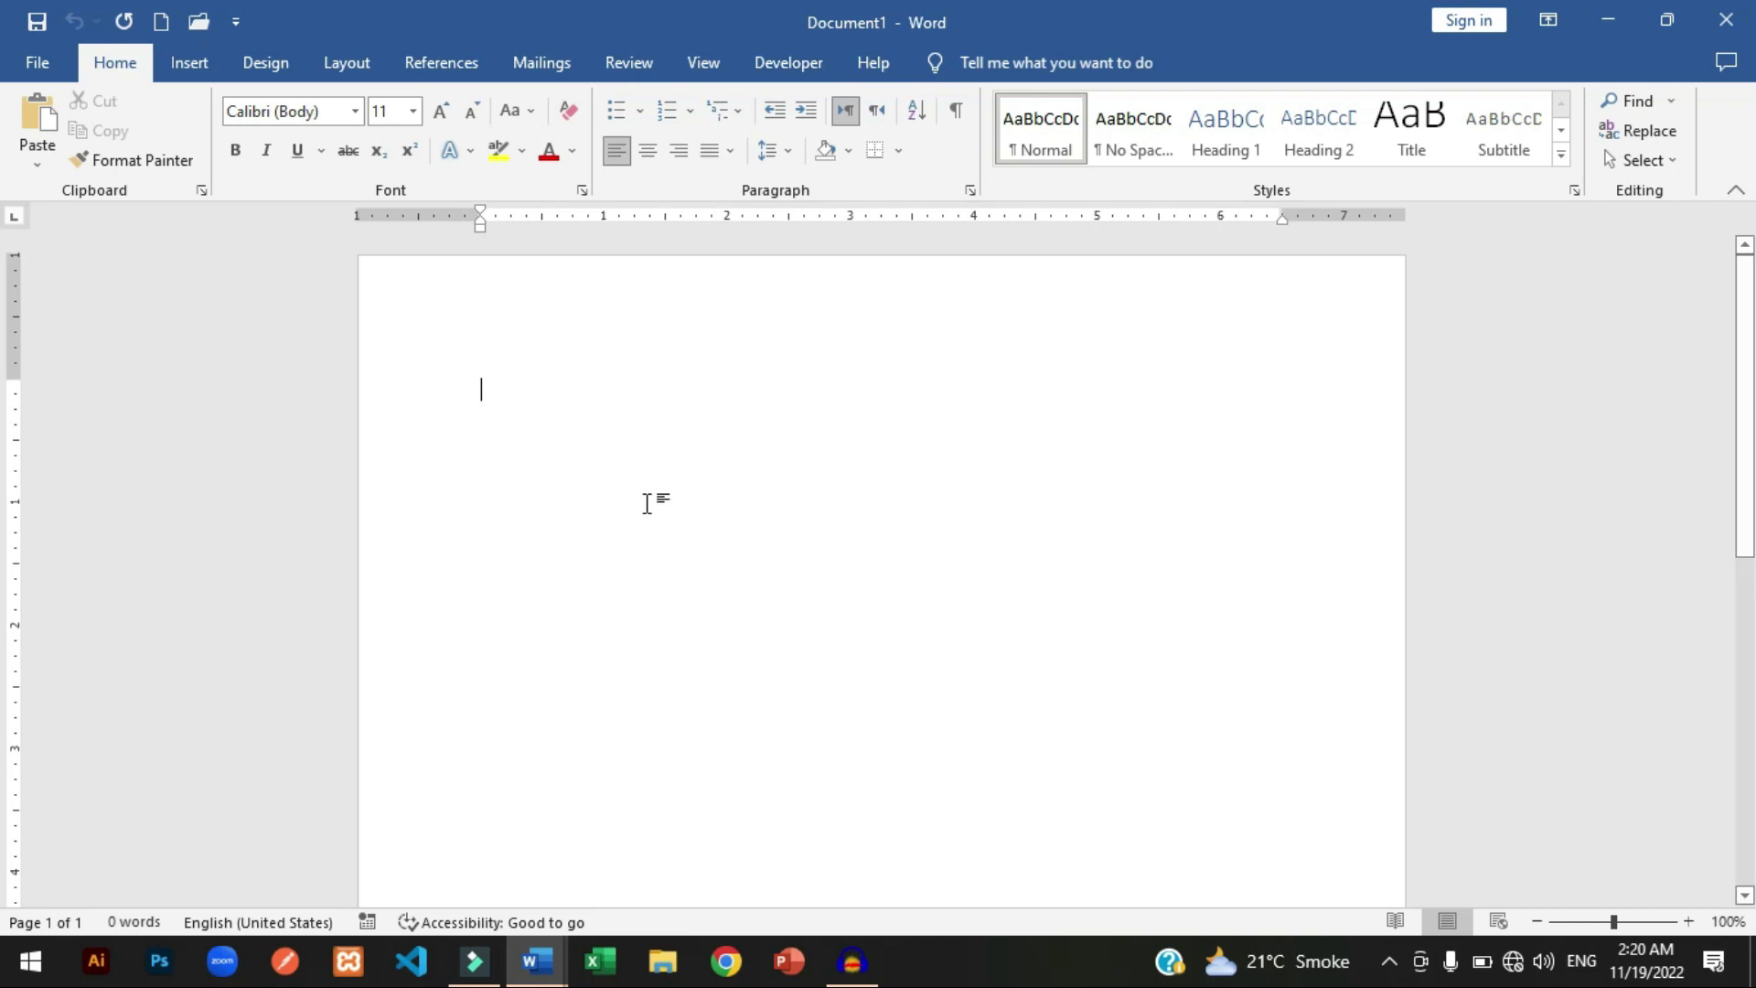
Save the blank document to the Desktop folder under the file name "First Tutorial".
key(ctrl+s)
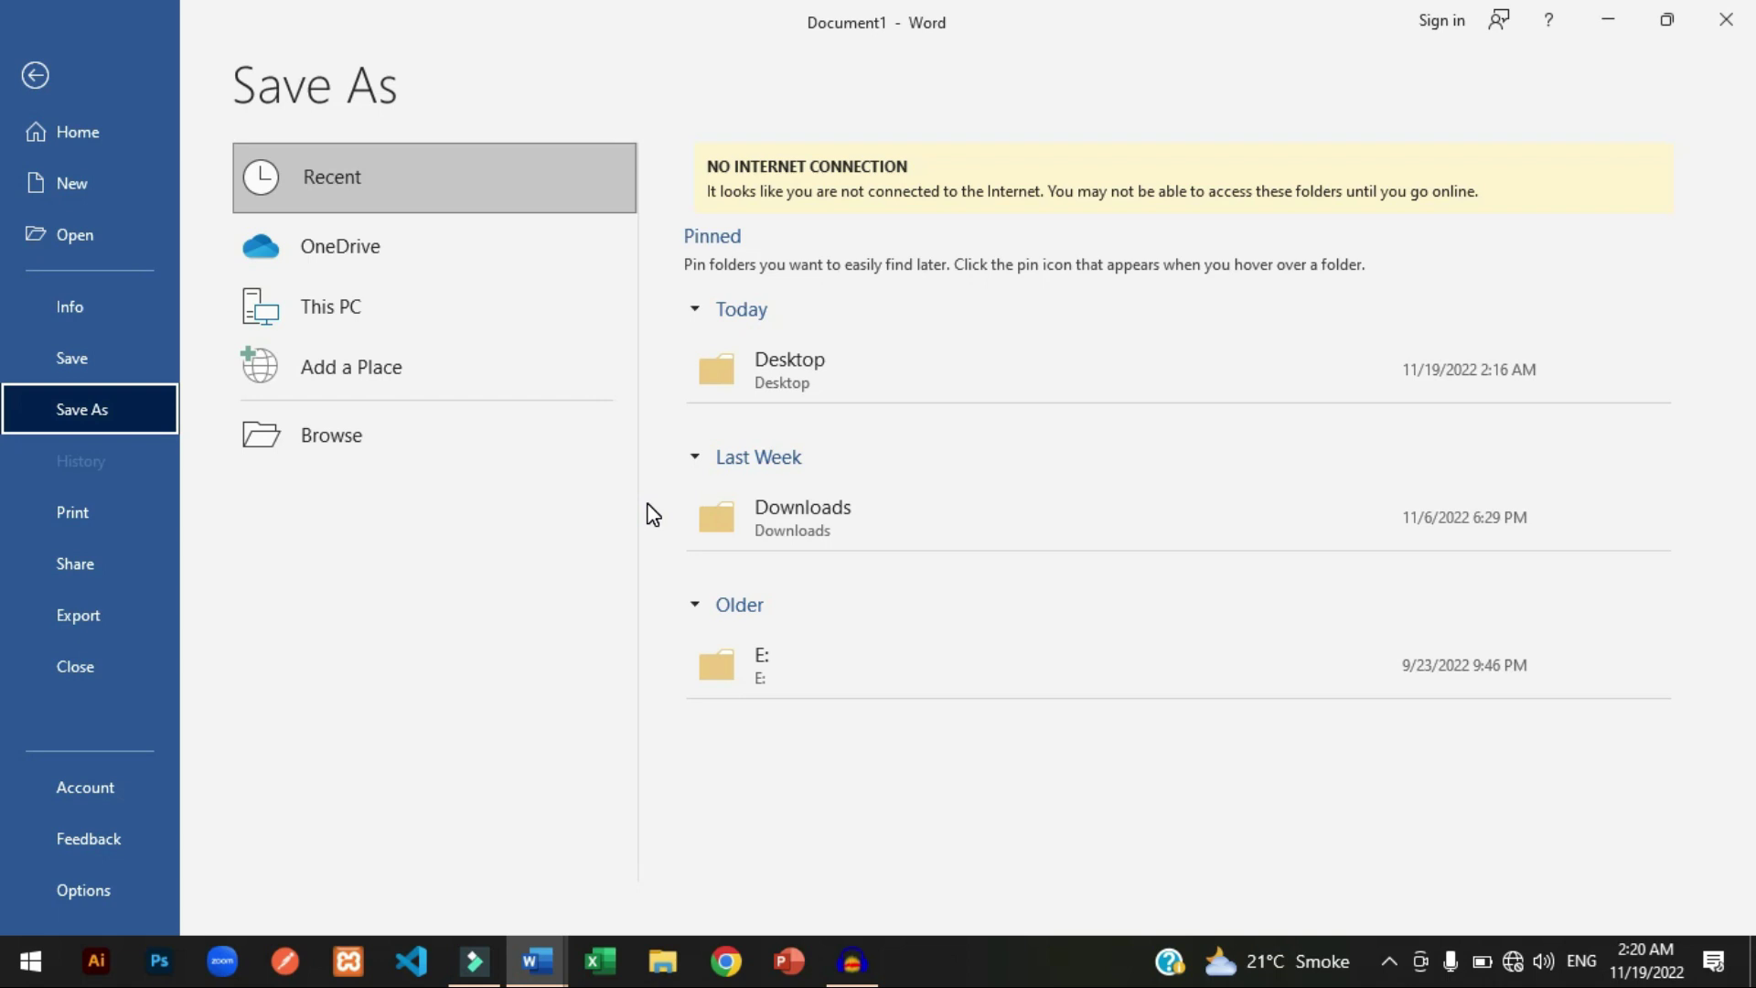
click(881, 365)
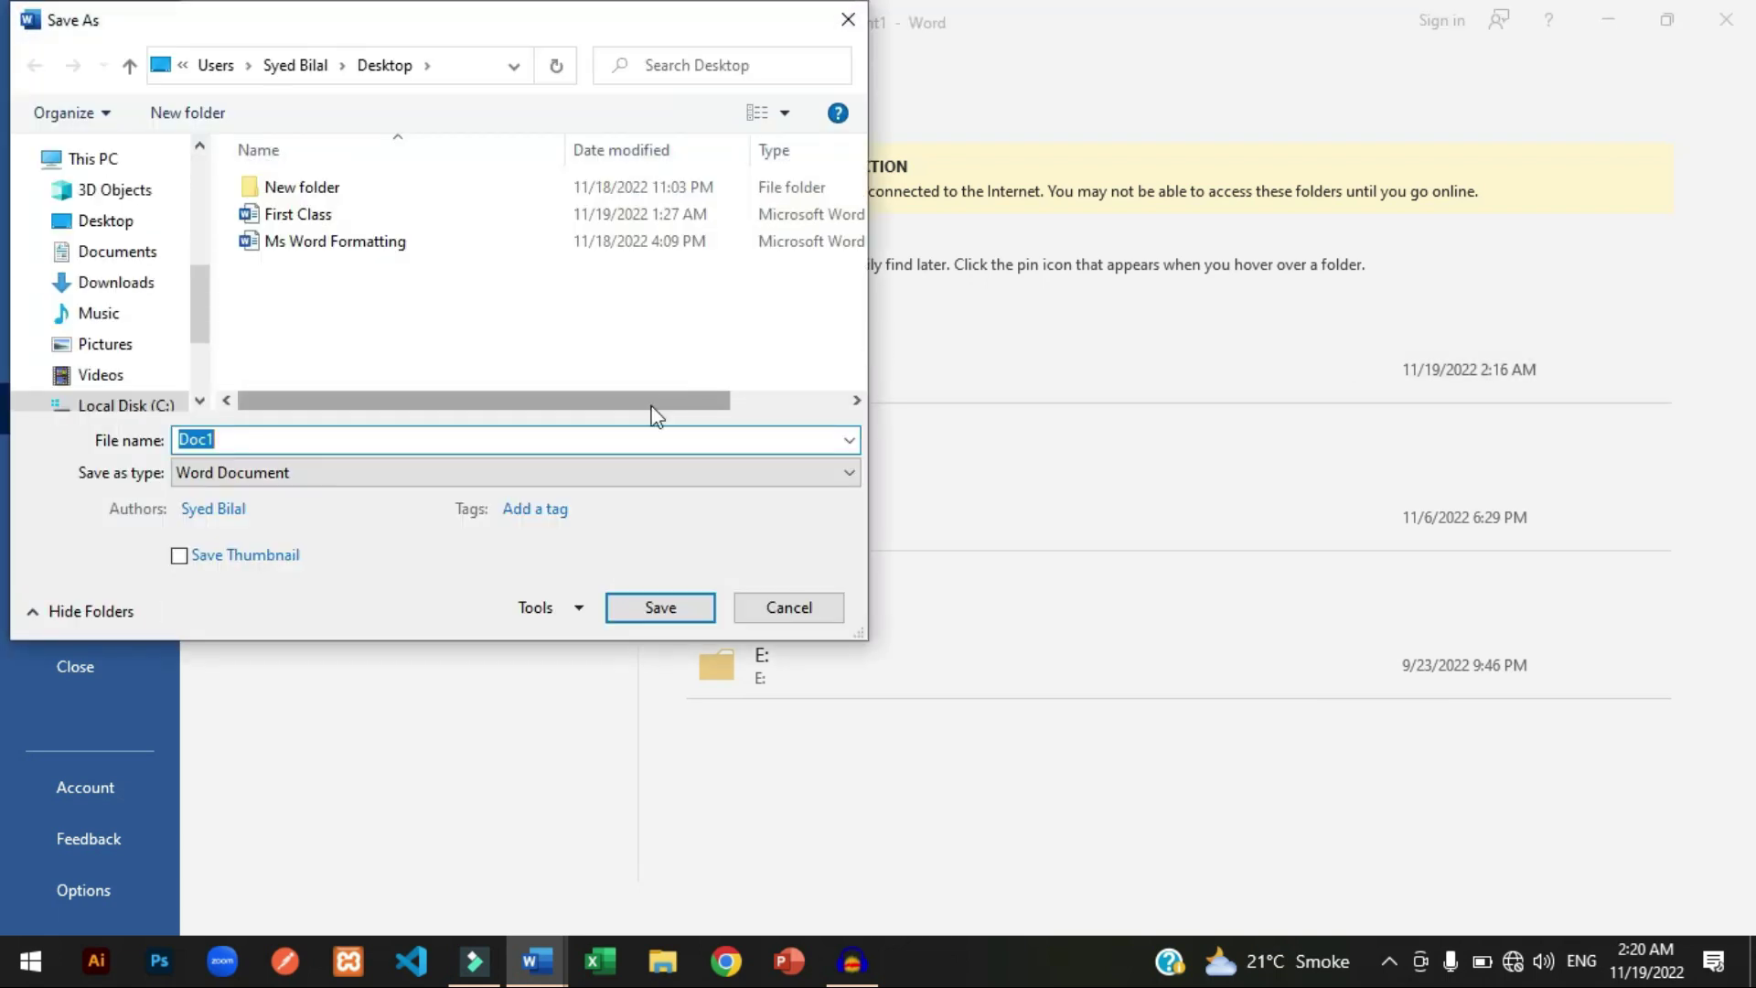
text(F)
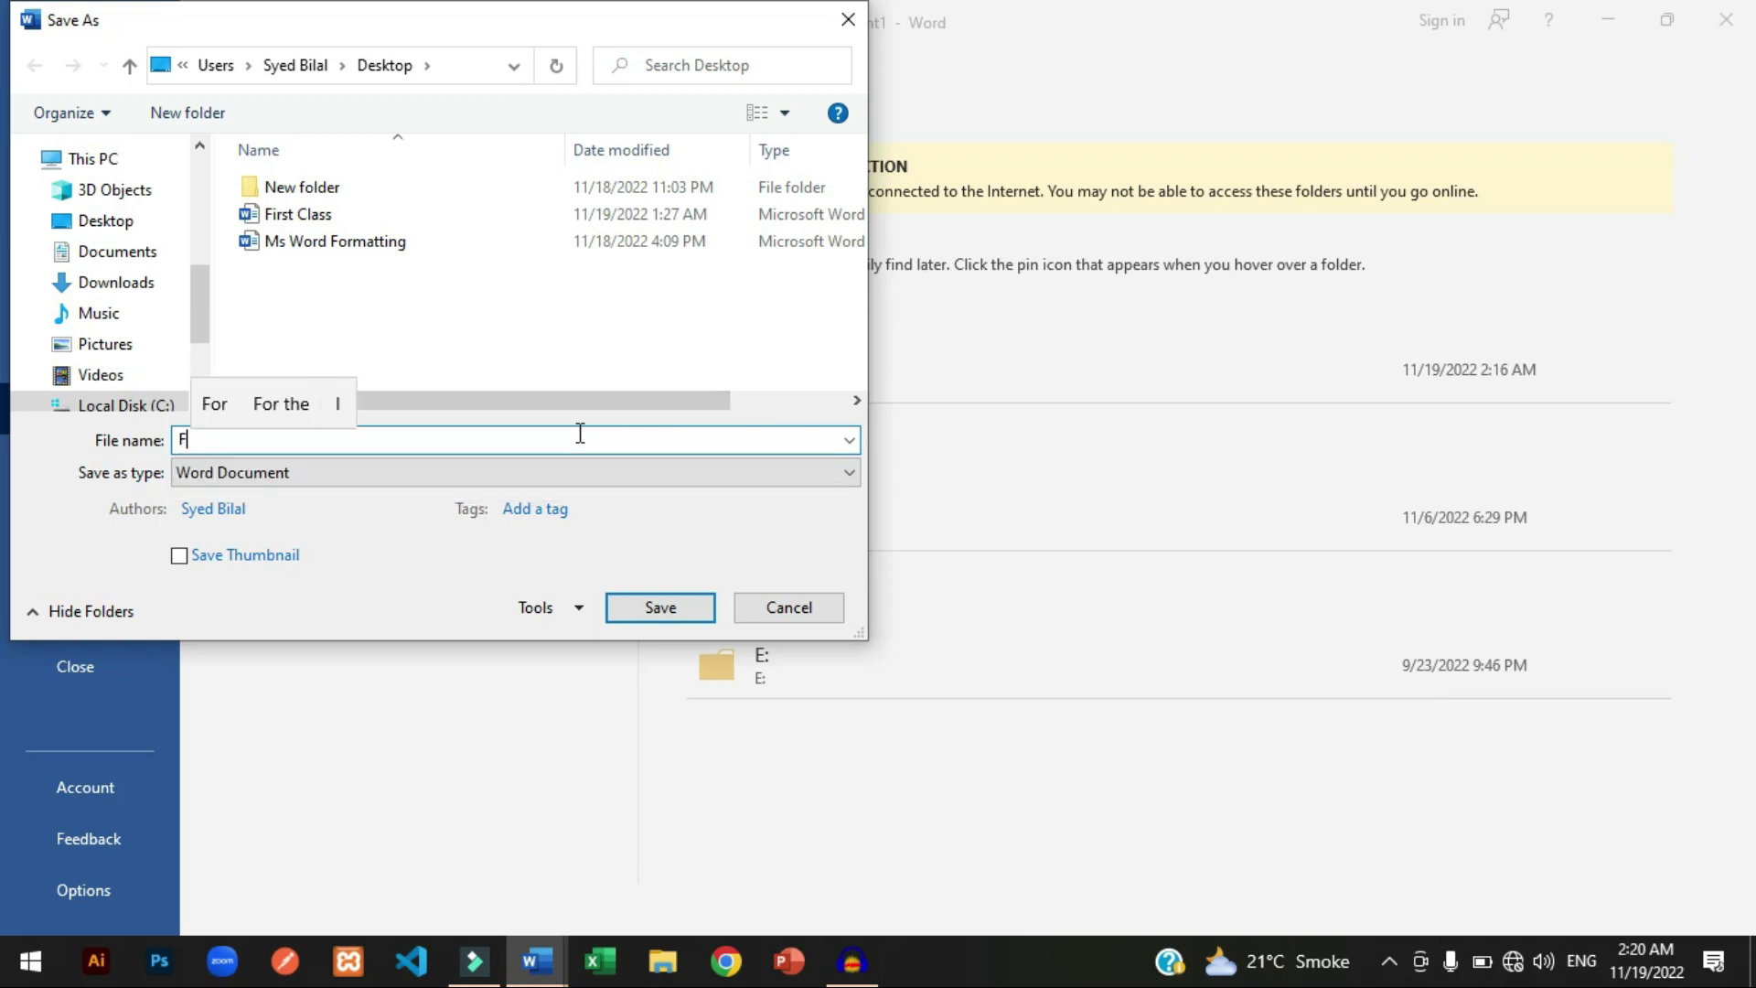
text(irst Tut)
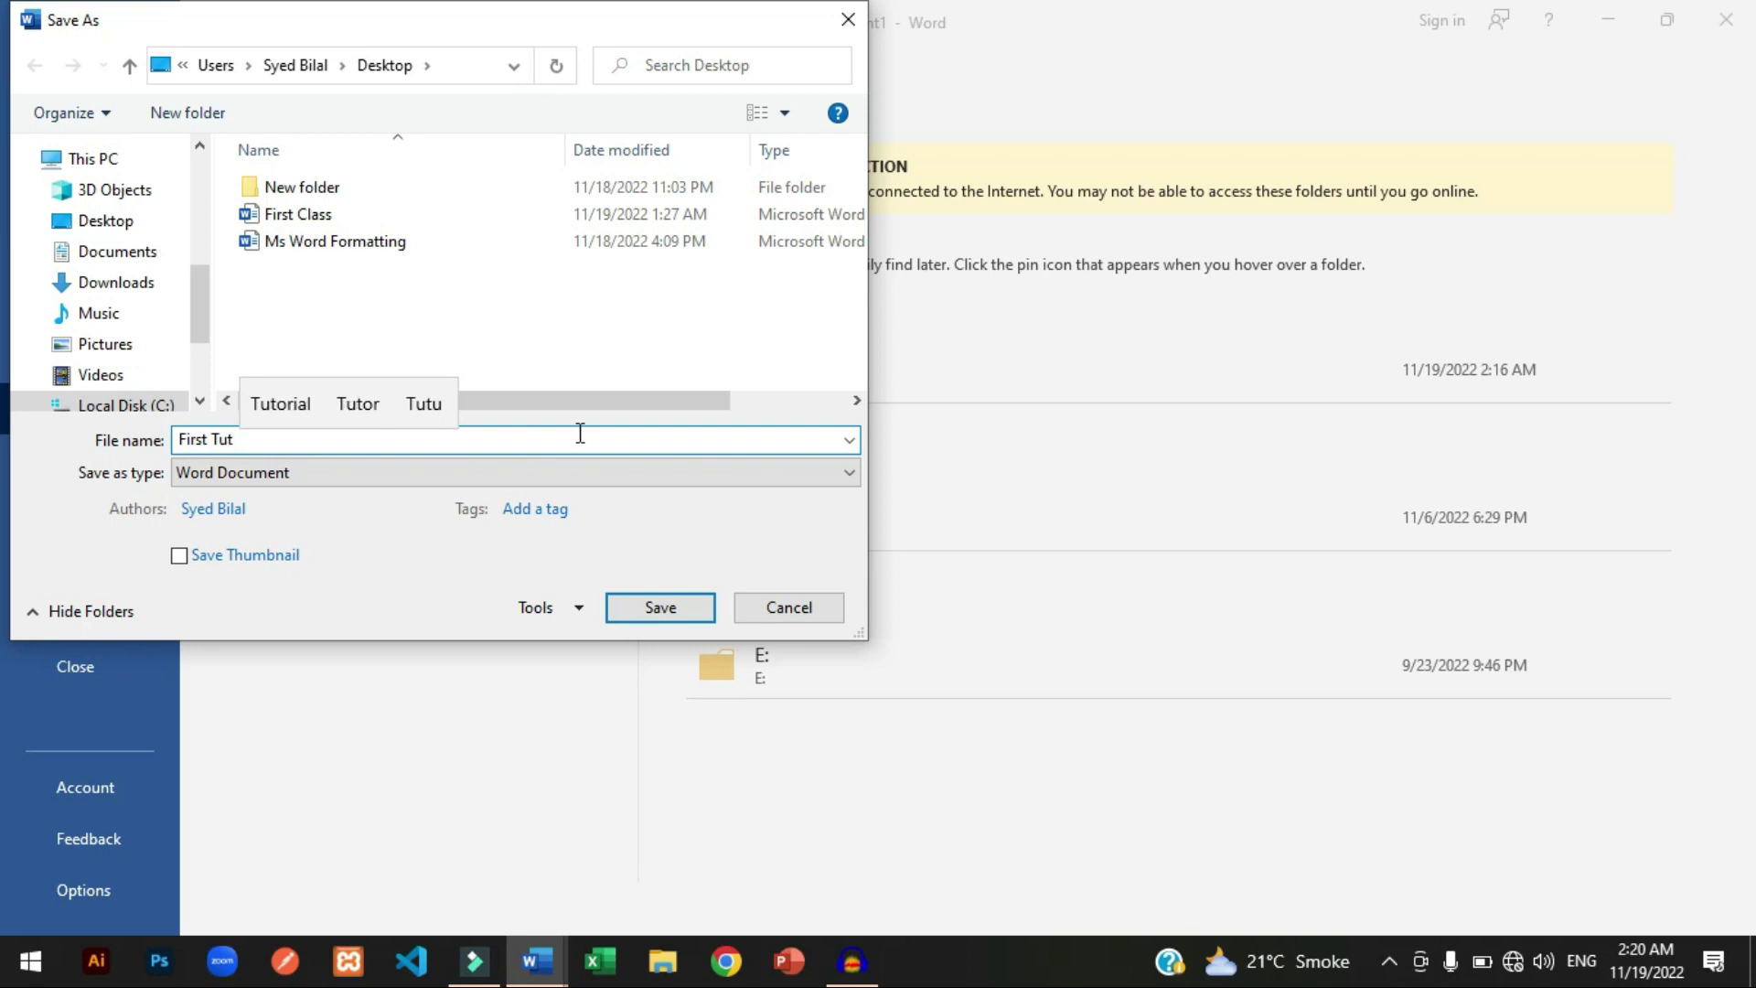
key(Up)
key(Return)
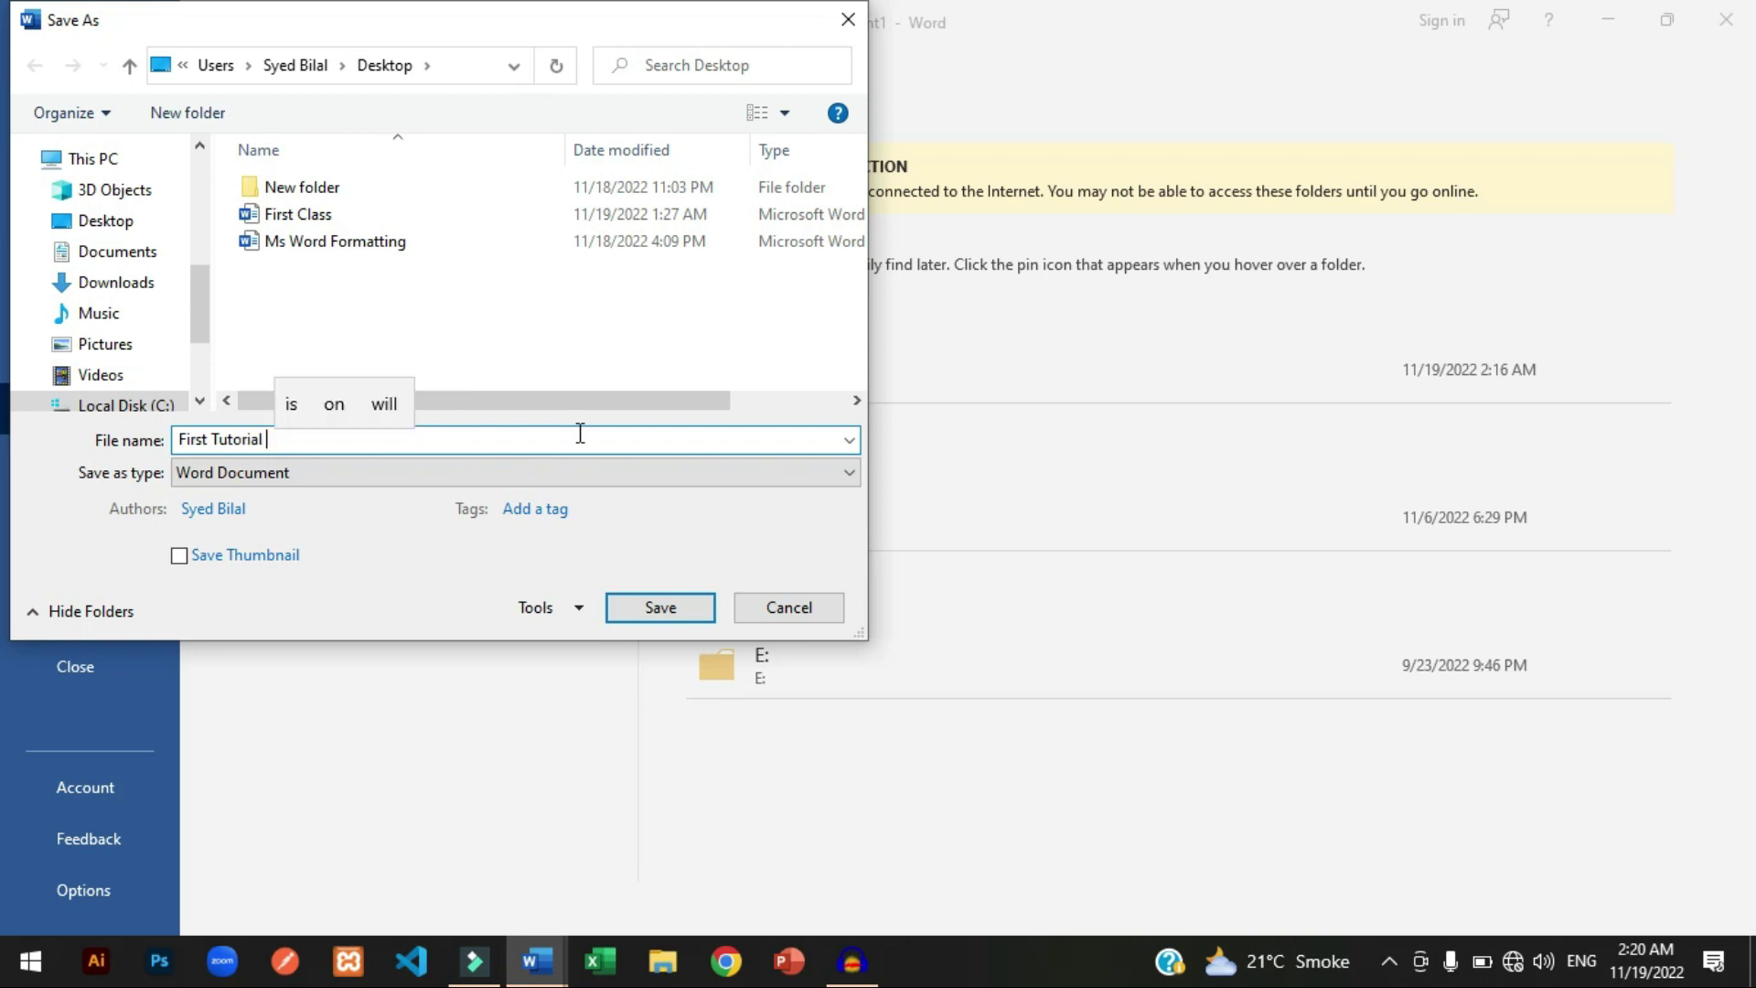
click(667, 618)
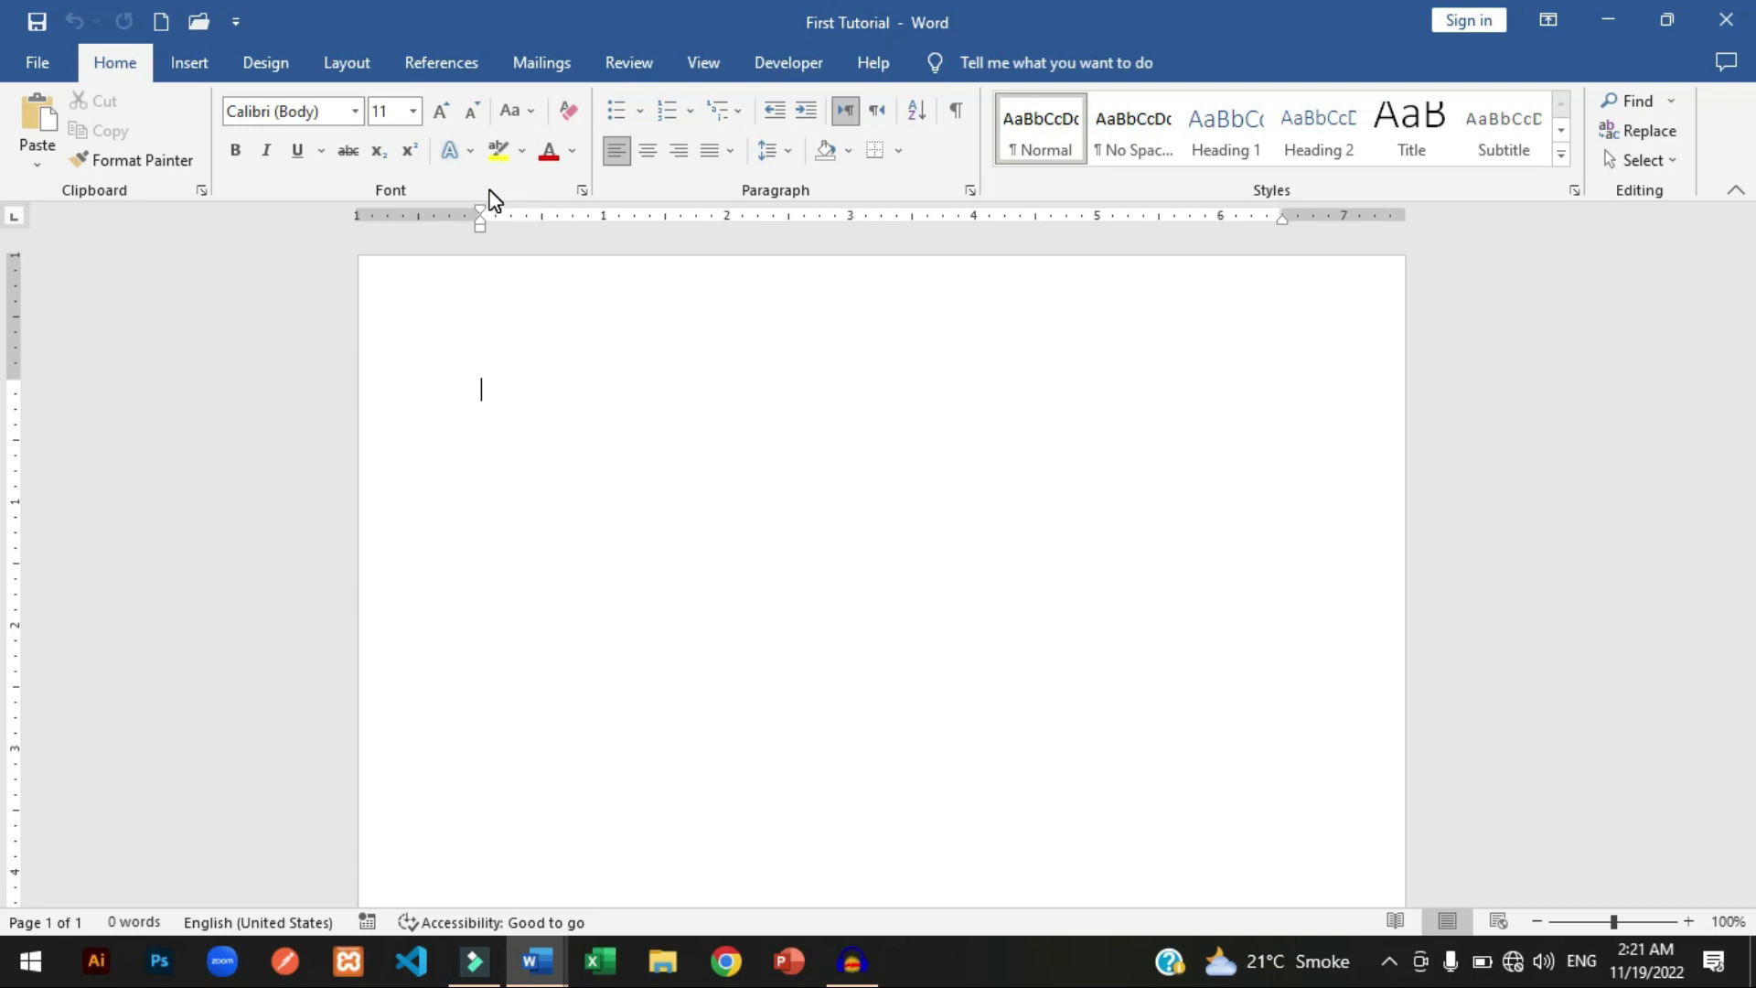
Generate sample paragraphs in the document with the =rand() function.
text(=rand)
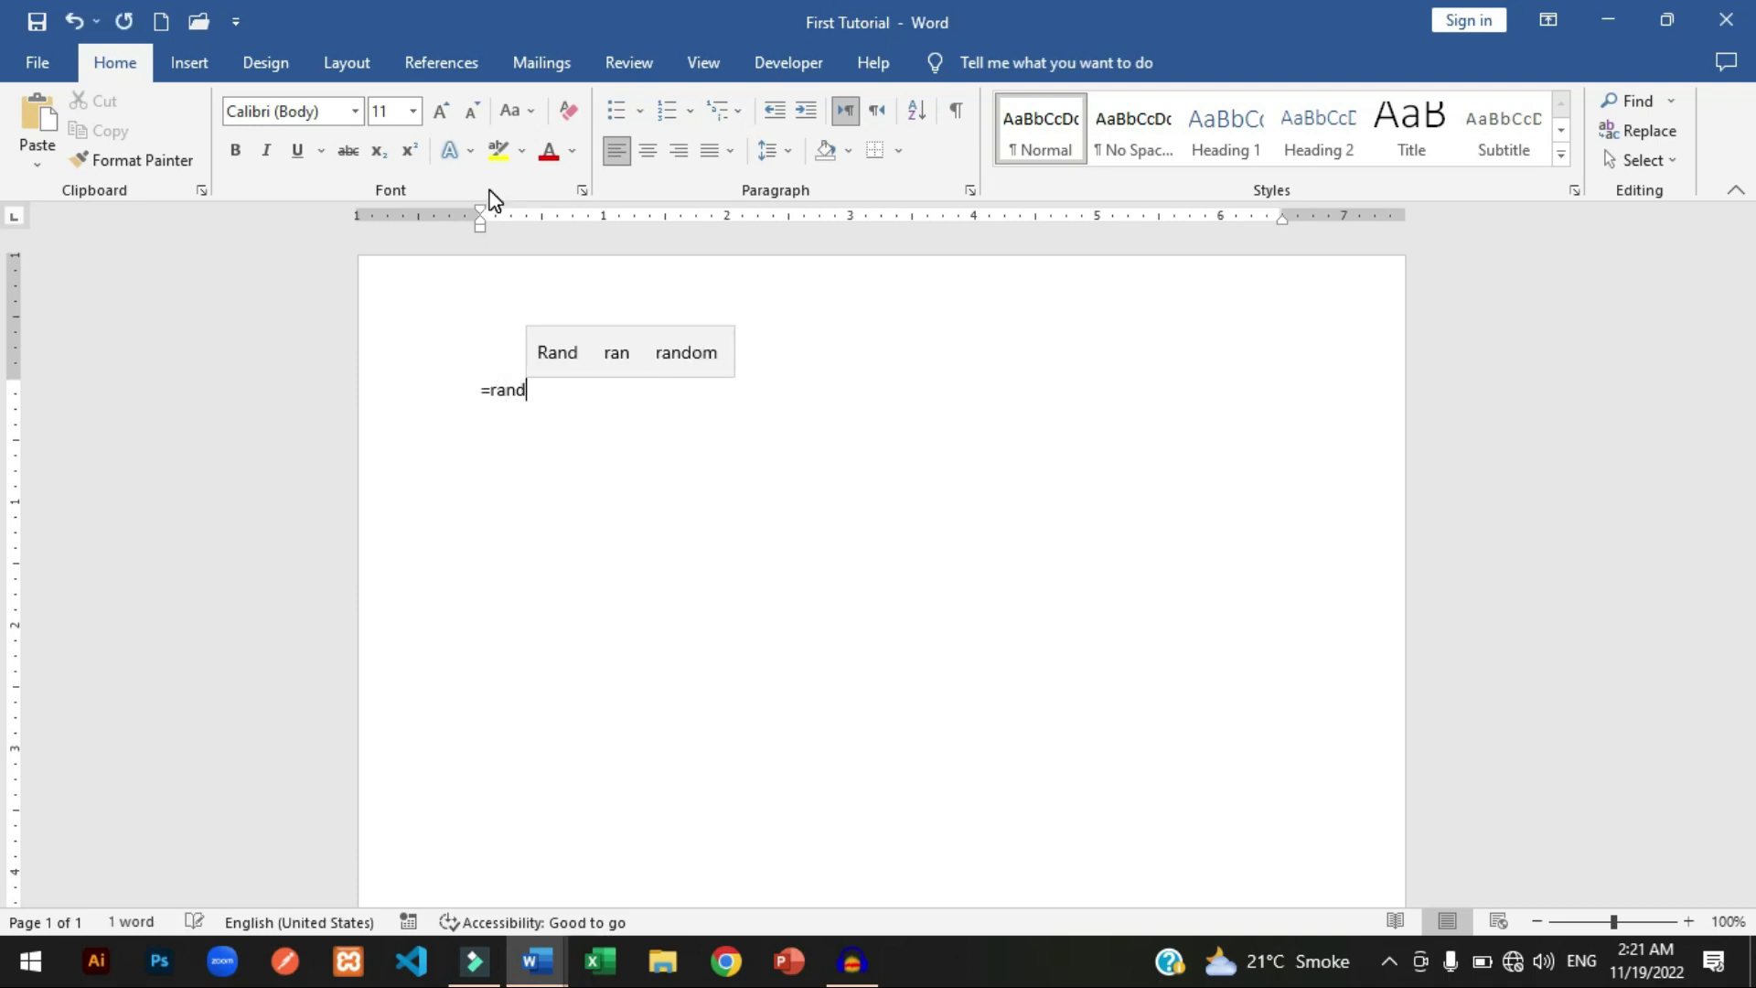
text(())
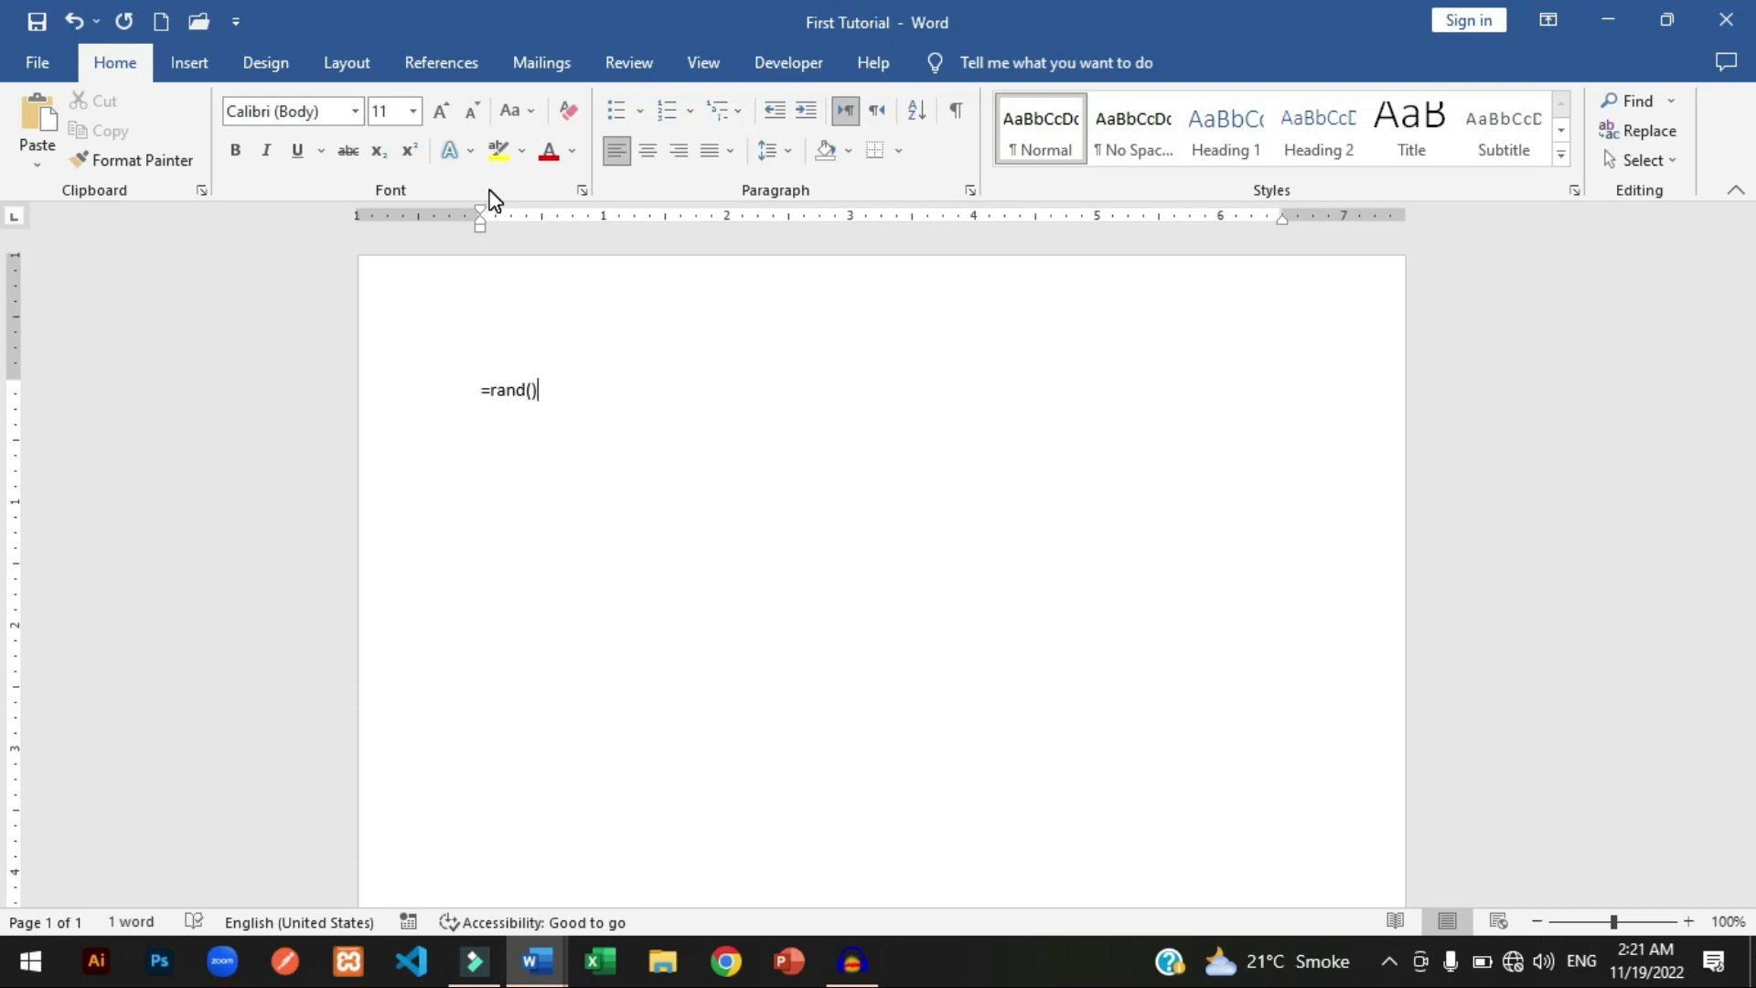
key(Return)
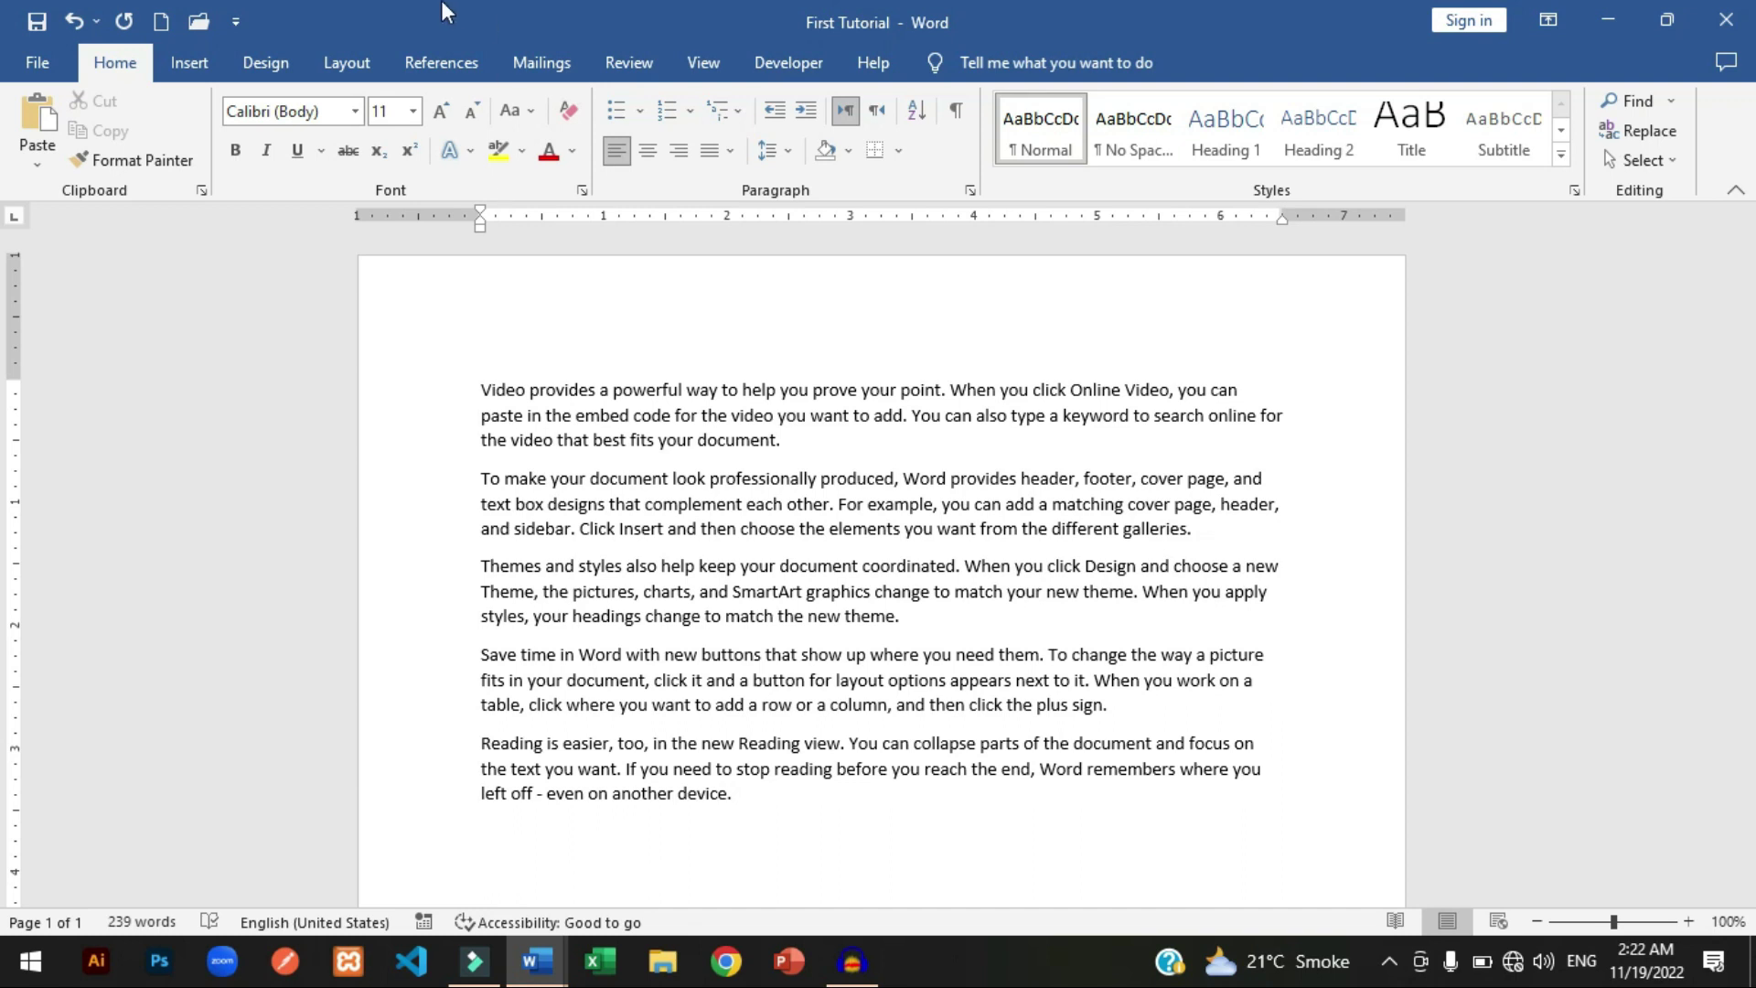
Change the font of the entire document text to Times New Roman.
click(477, 394)
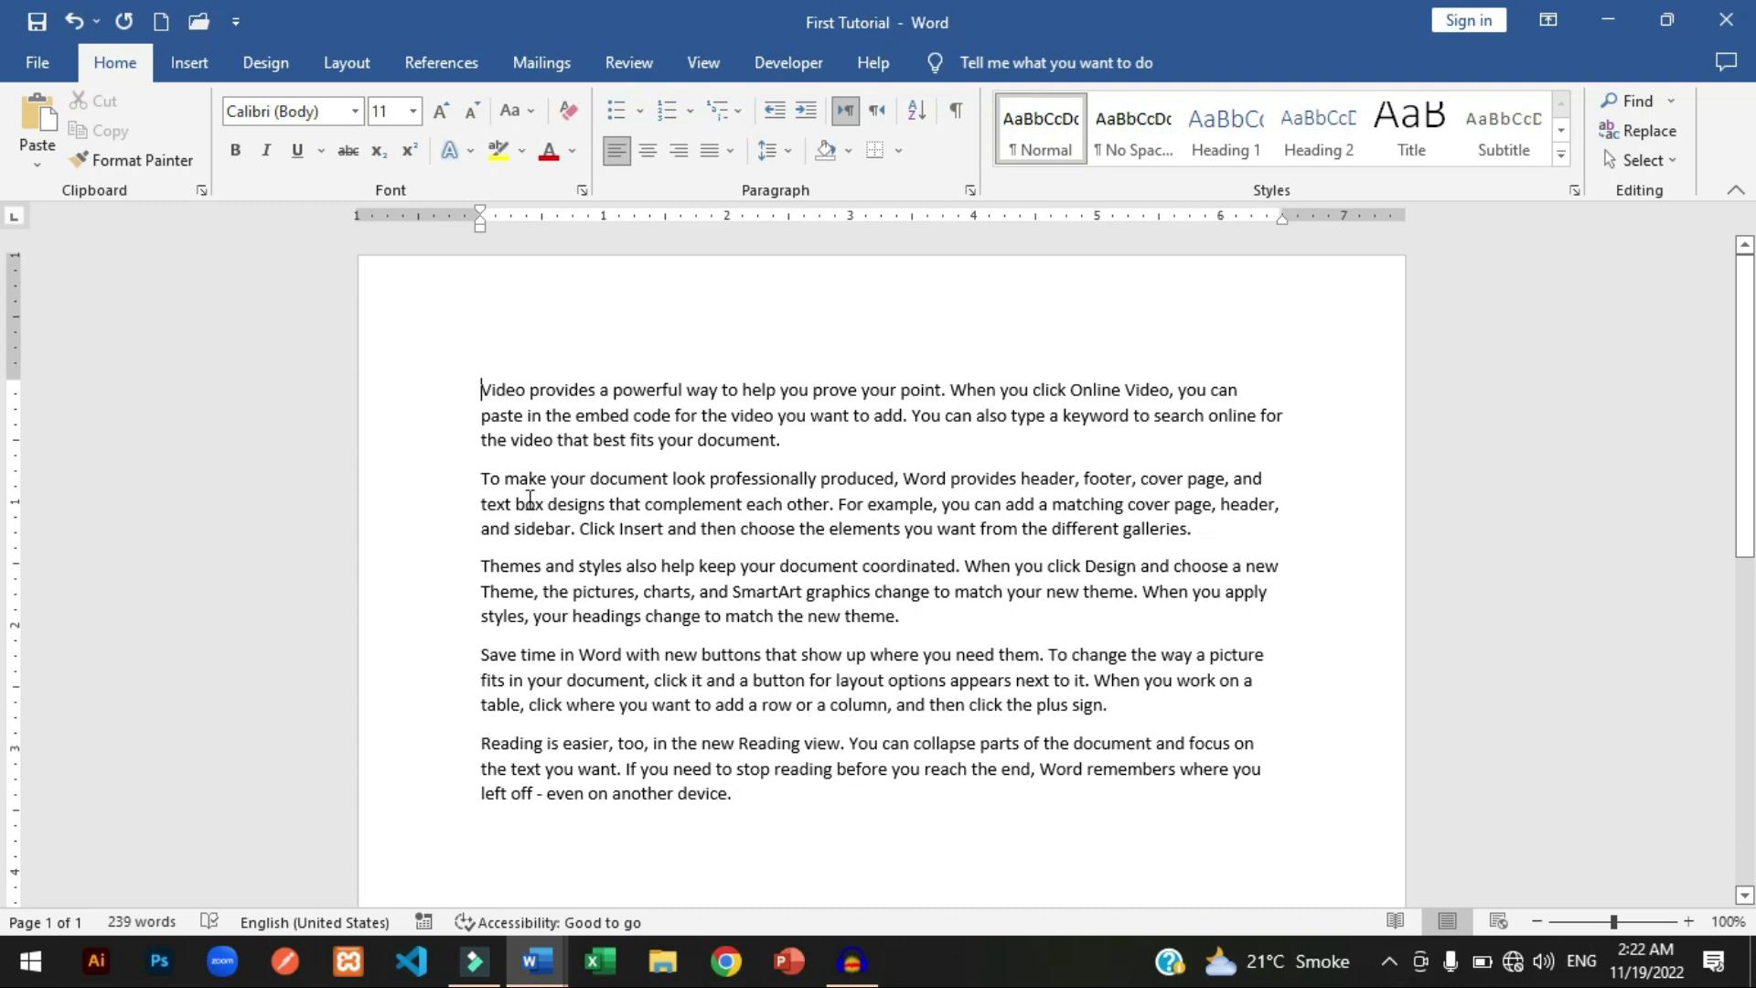
key(ctrl+a)
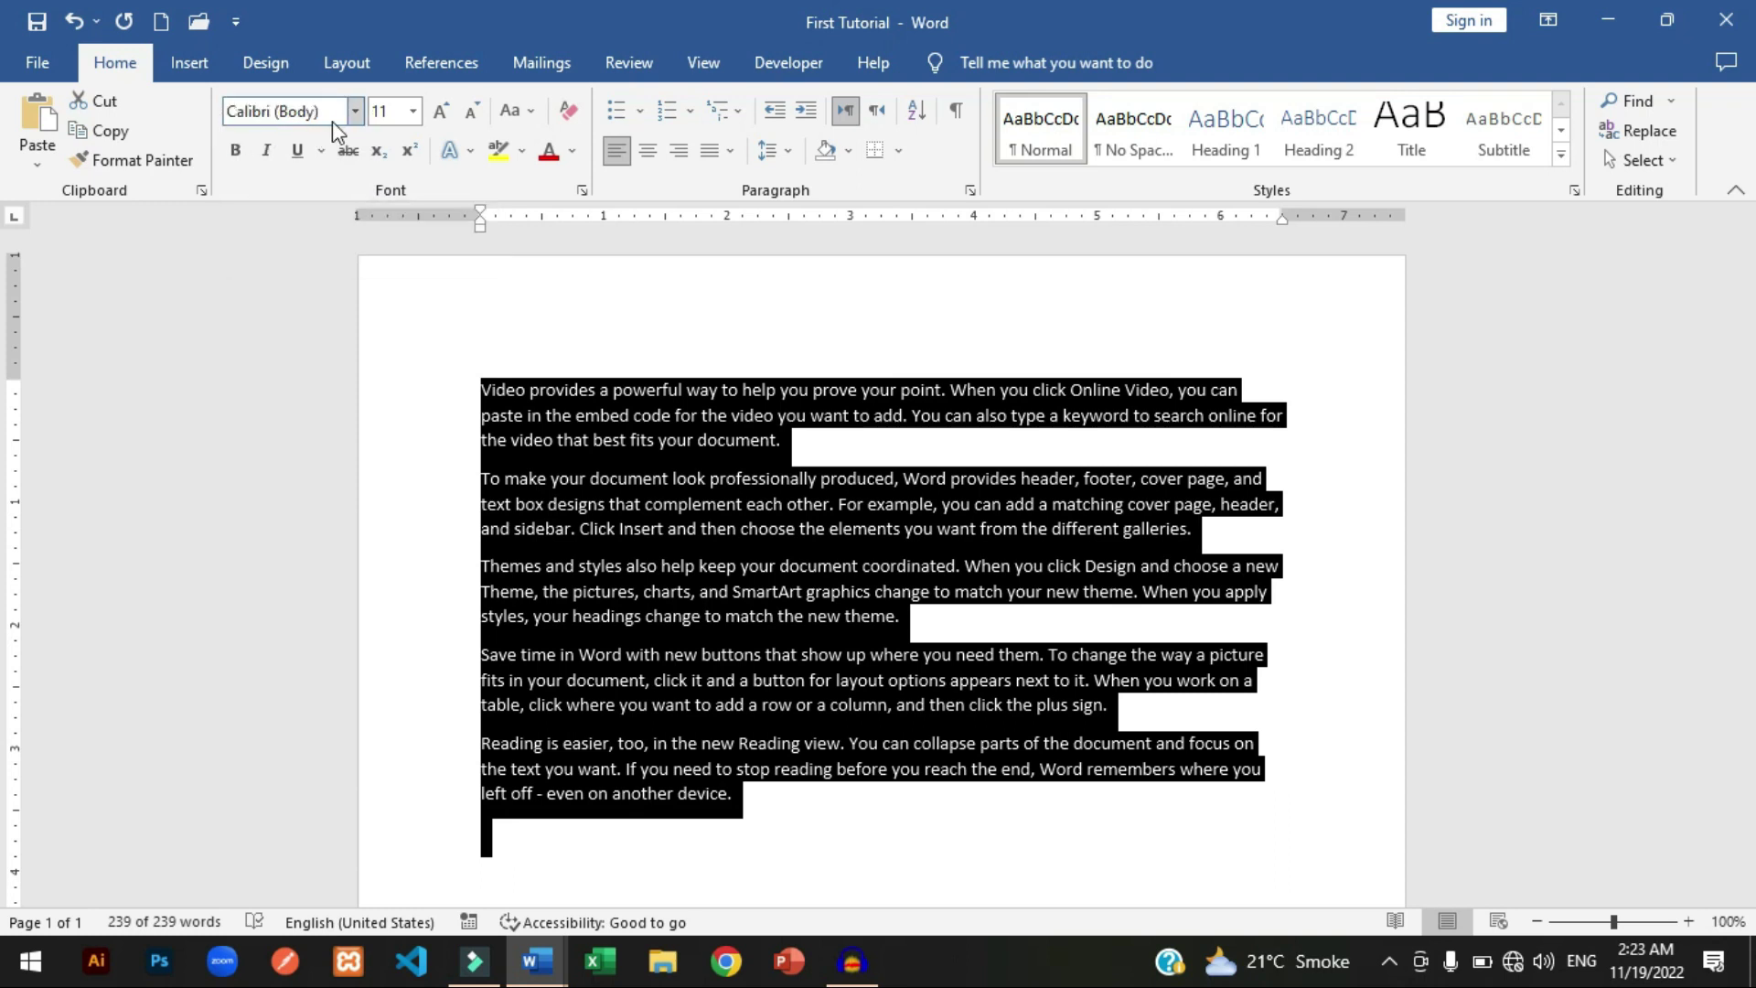
click(355, 112)
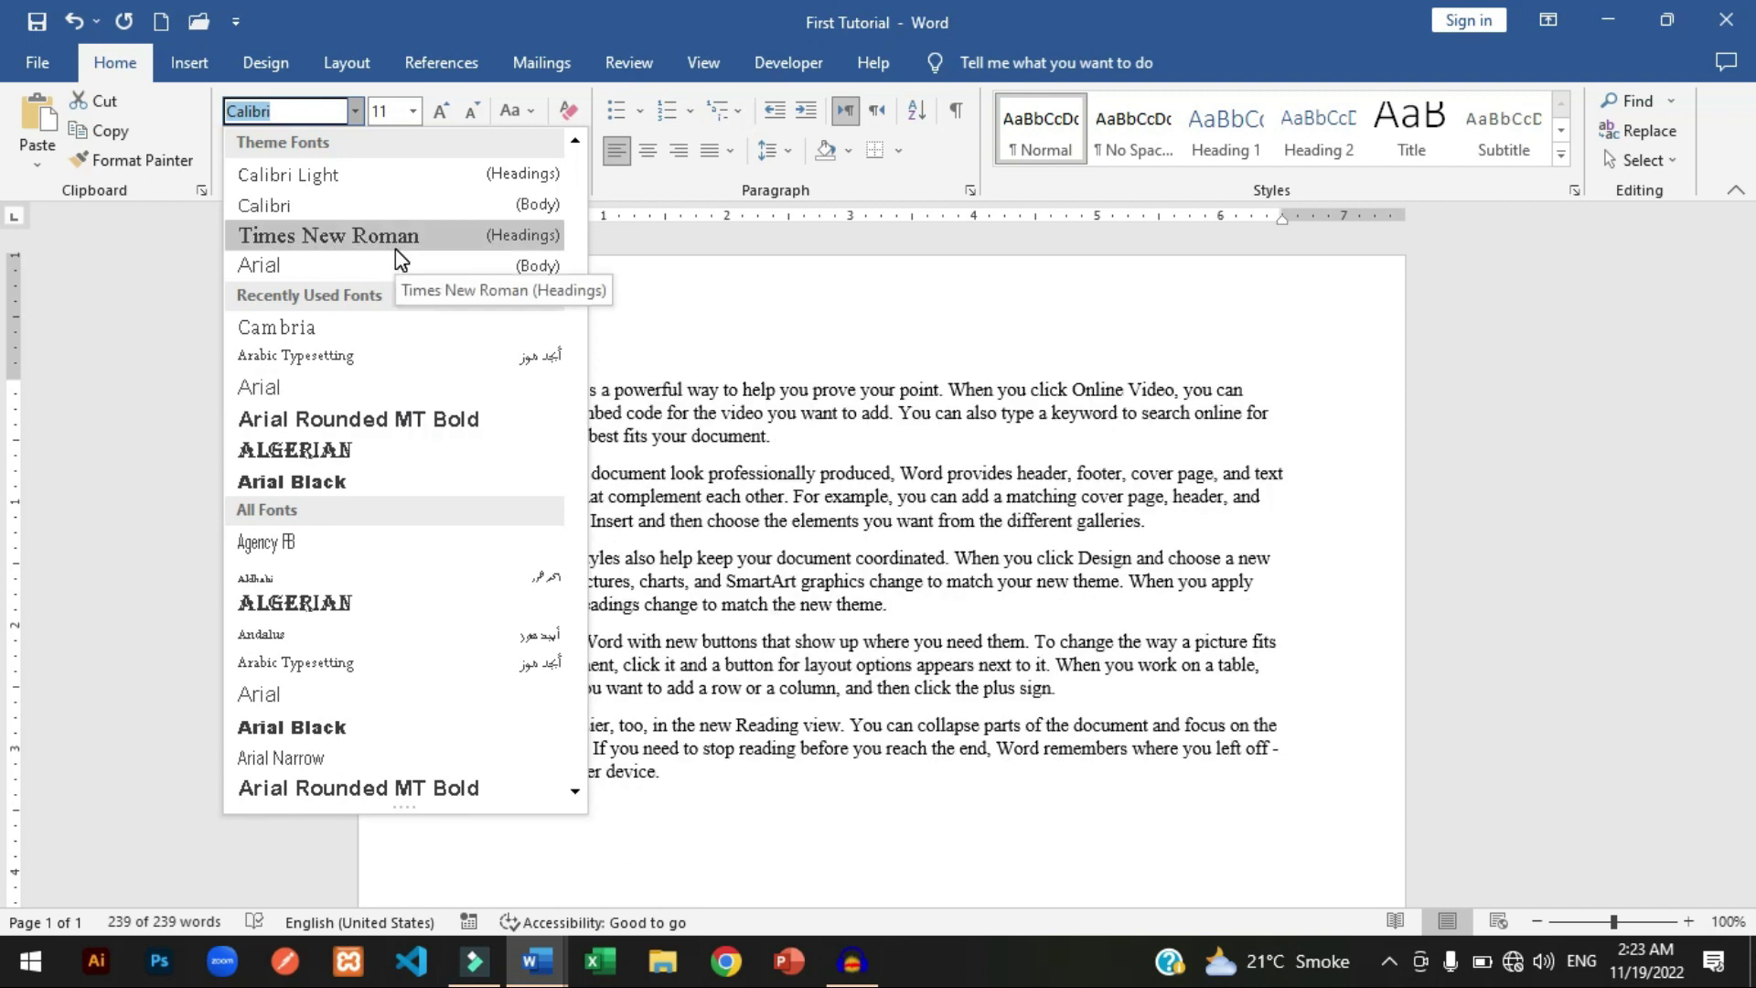
click(395, 249)
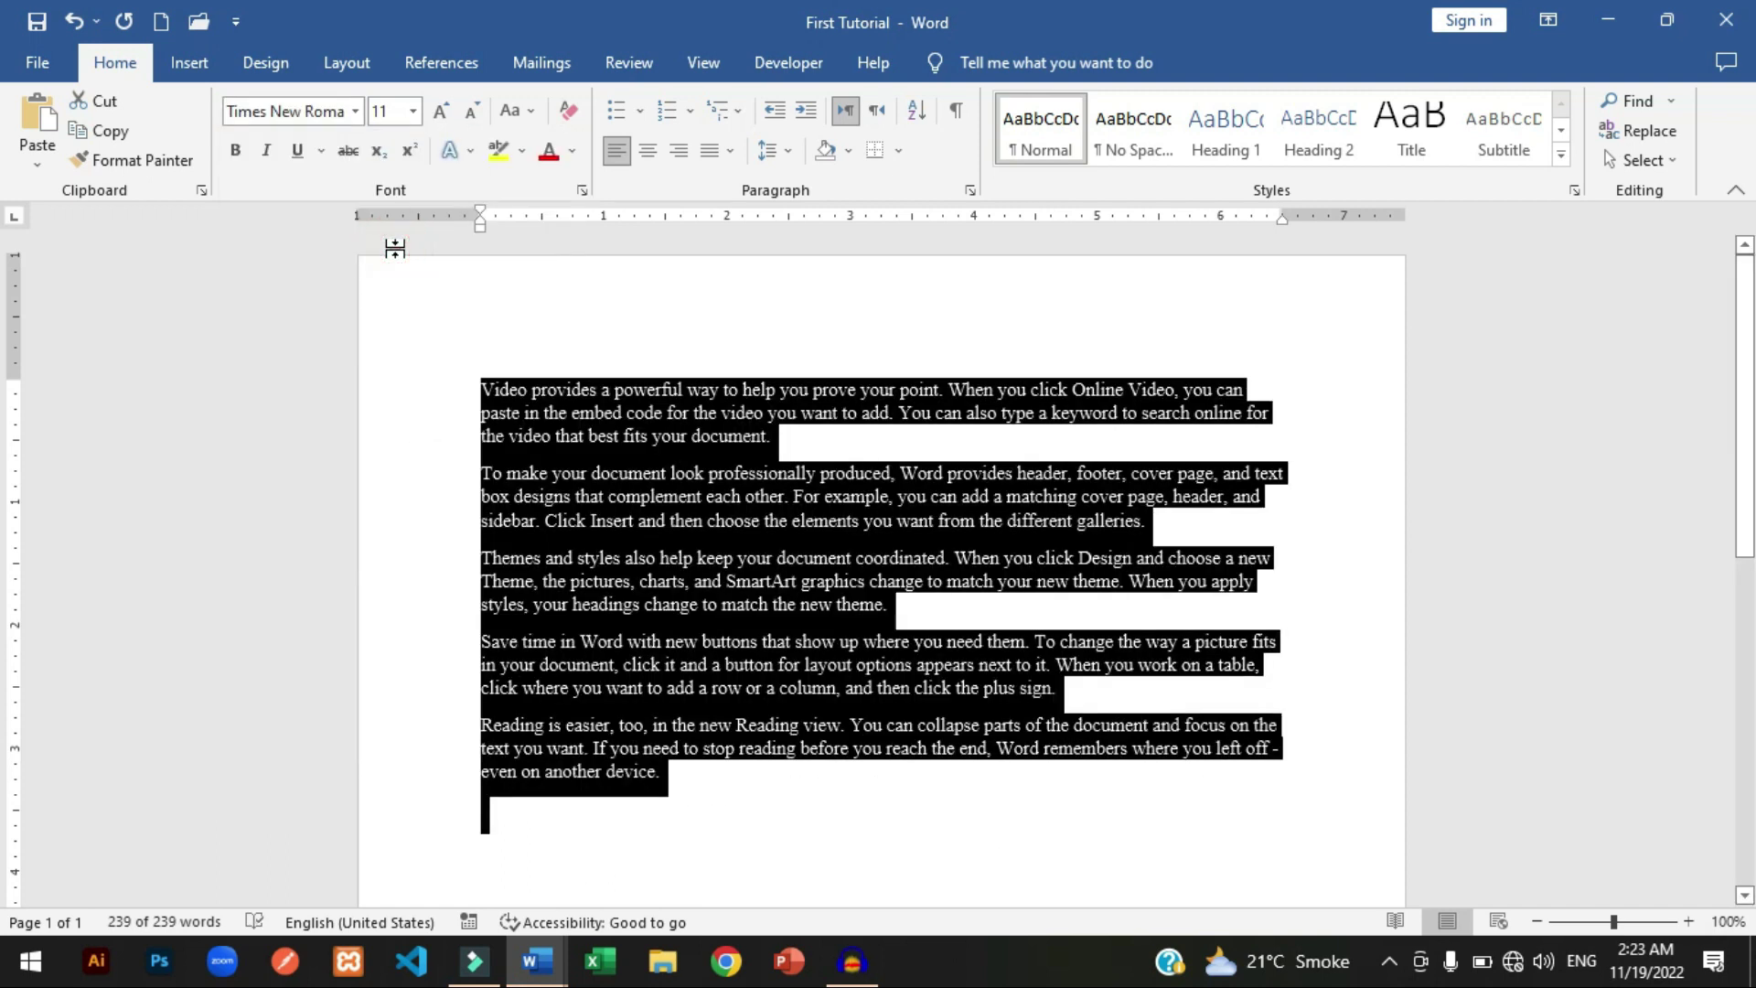
click(478, 391)
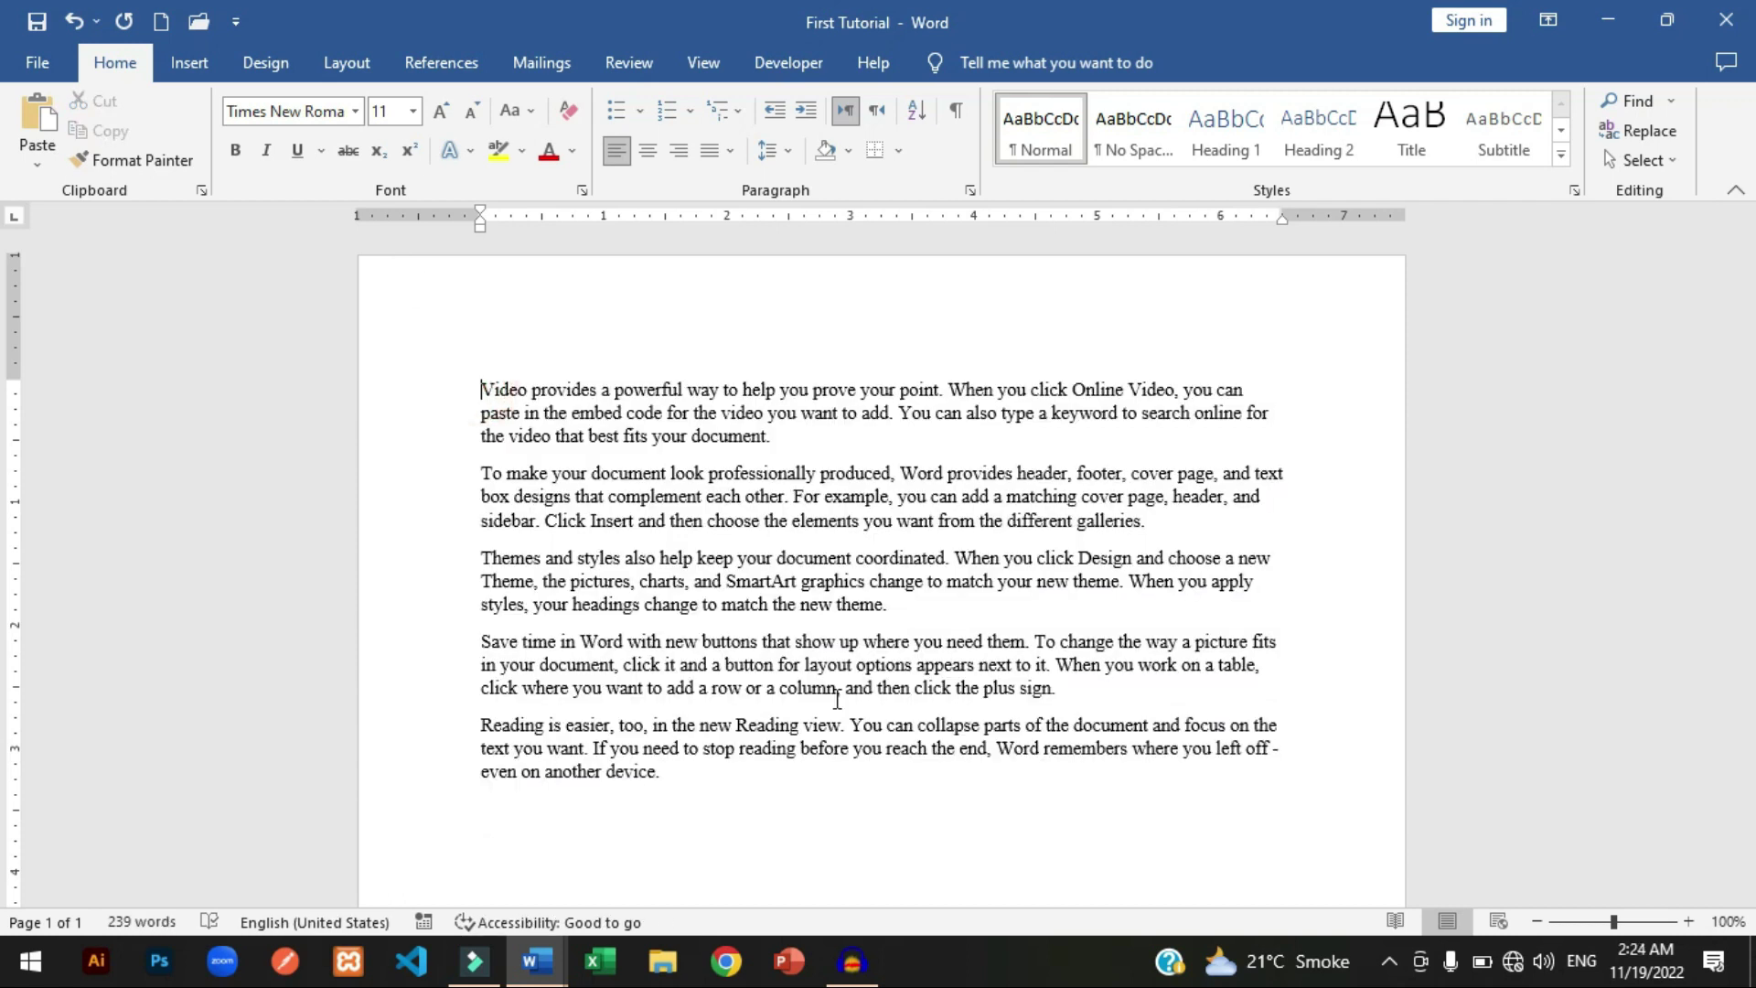
Set the font size of the entire document text to 14.
key(ctrl+a)
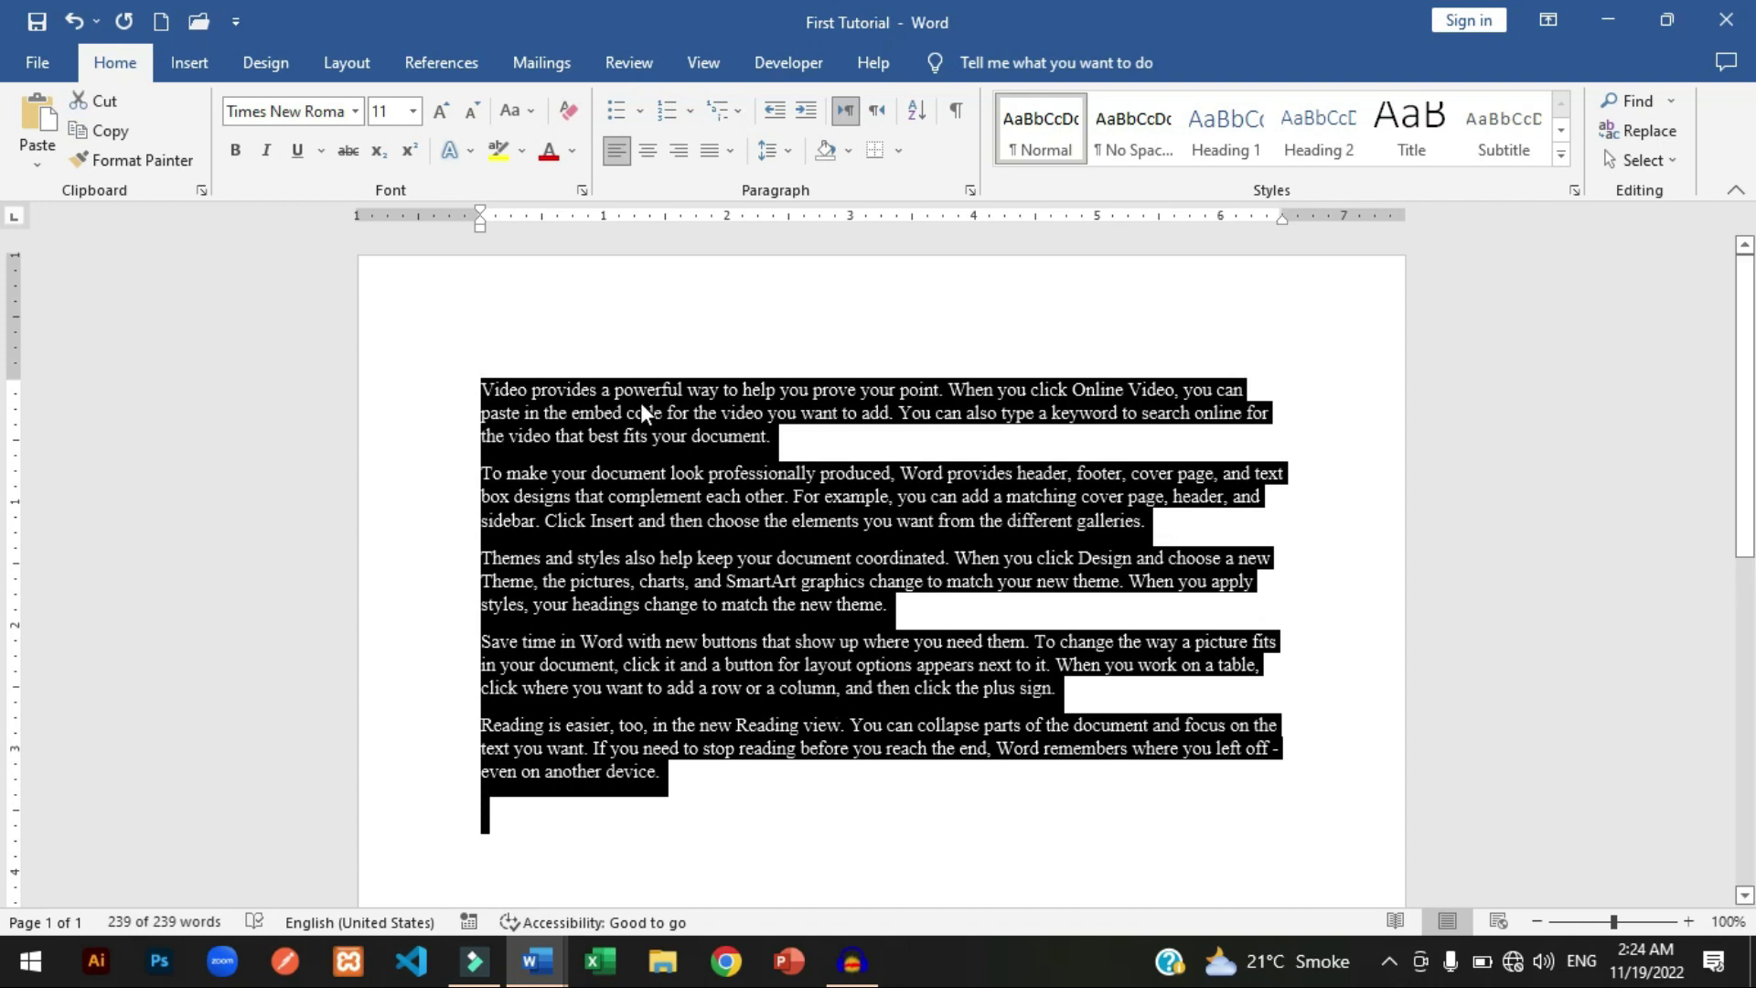
click(416, 111)
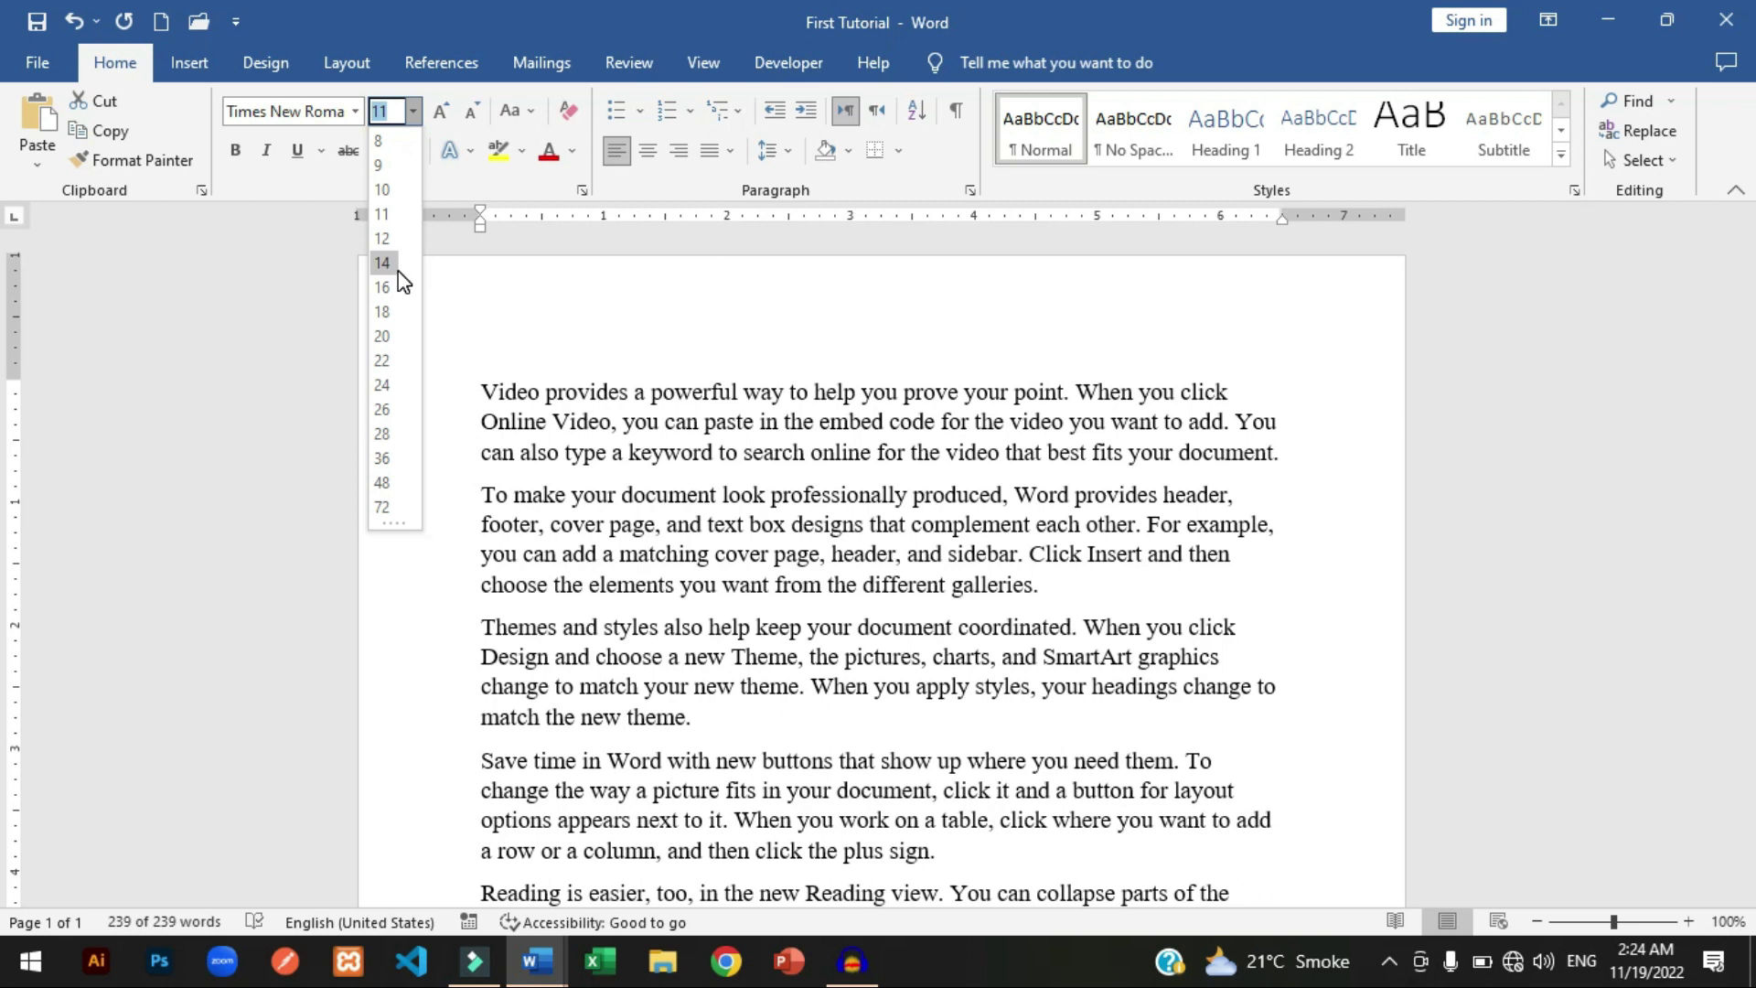
click(398, 270)
click(509, 315)
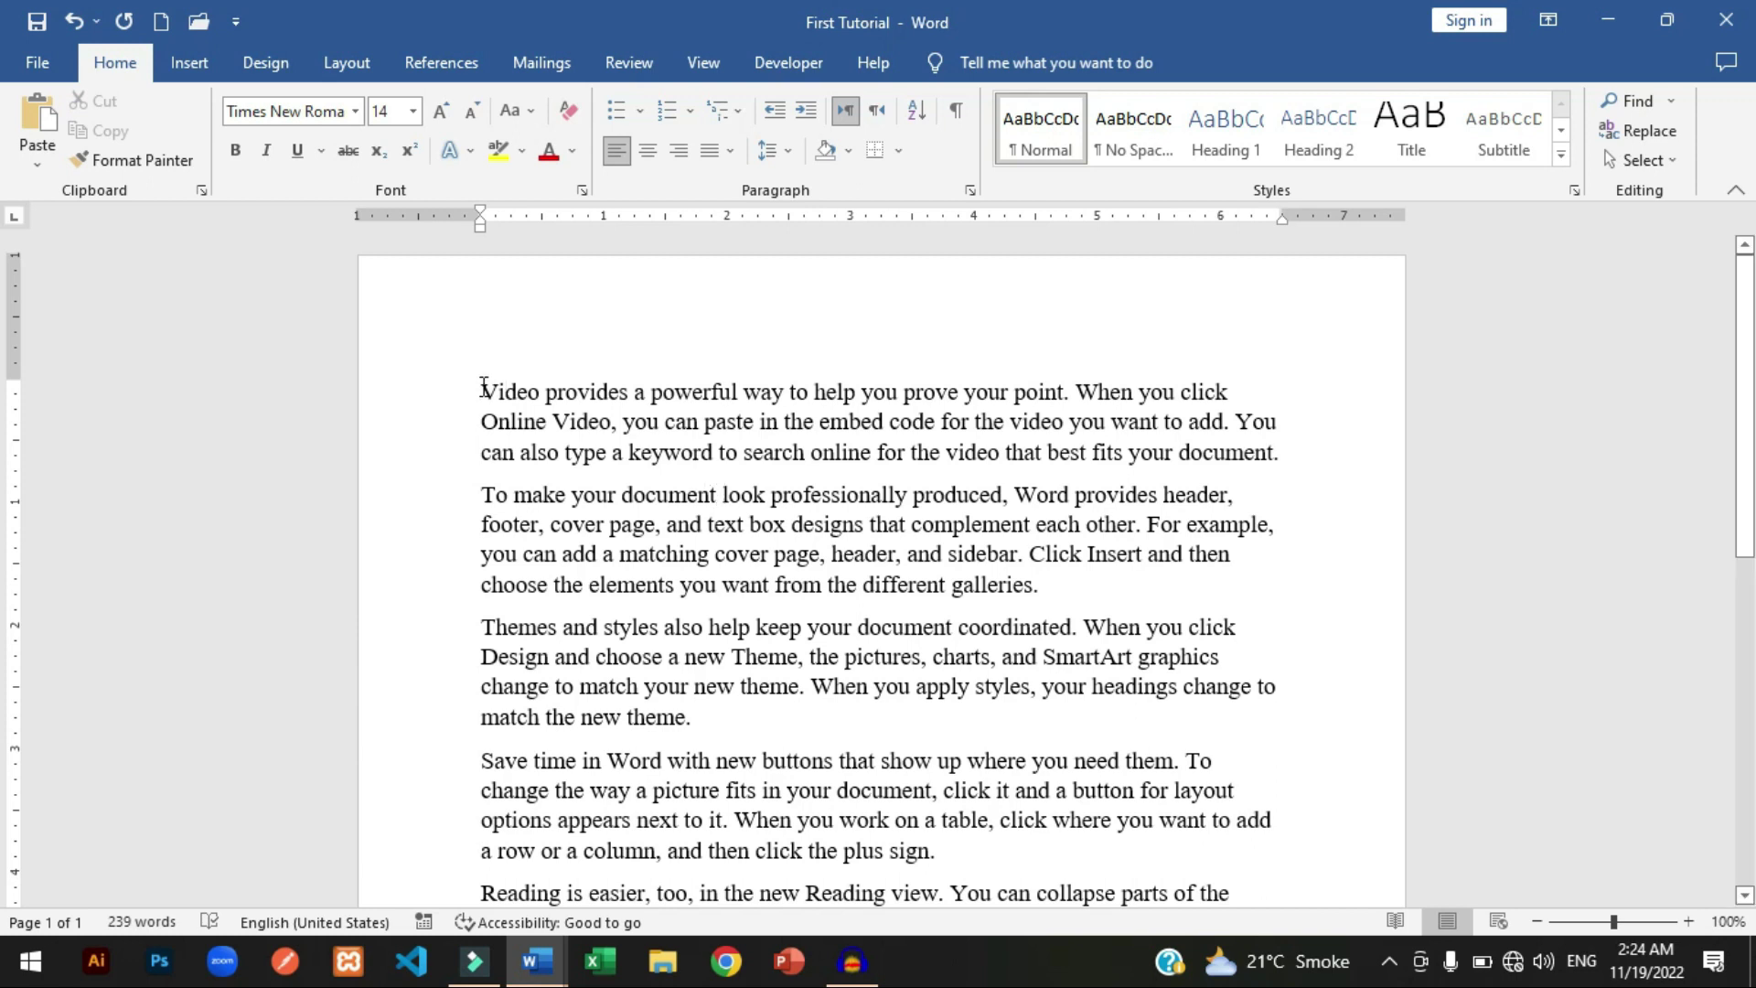
Increase the font size of all the text one step to 16 and decrease it back to 14.
key(ctrl+a)
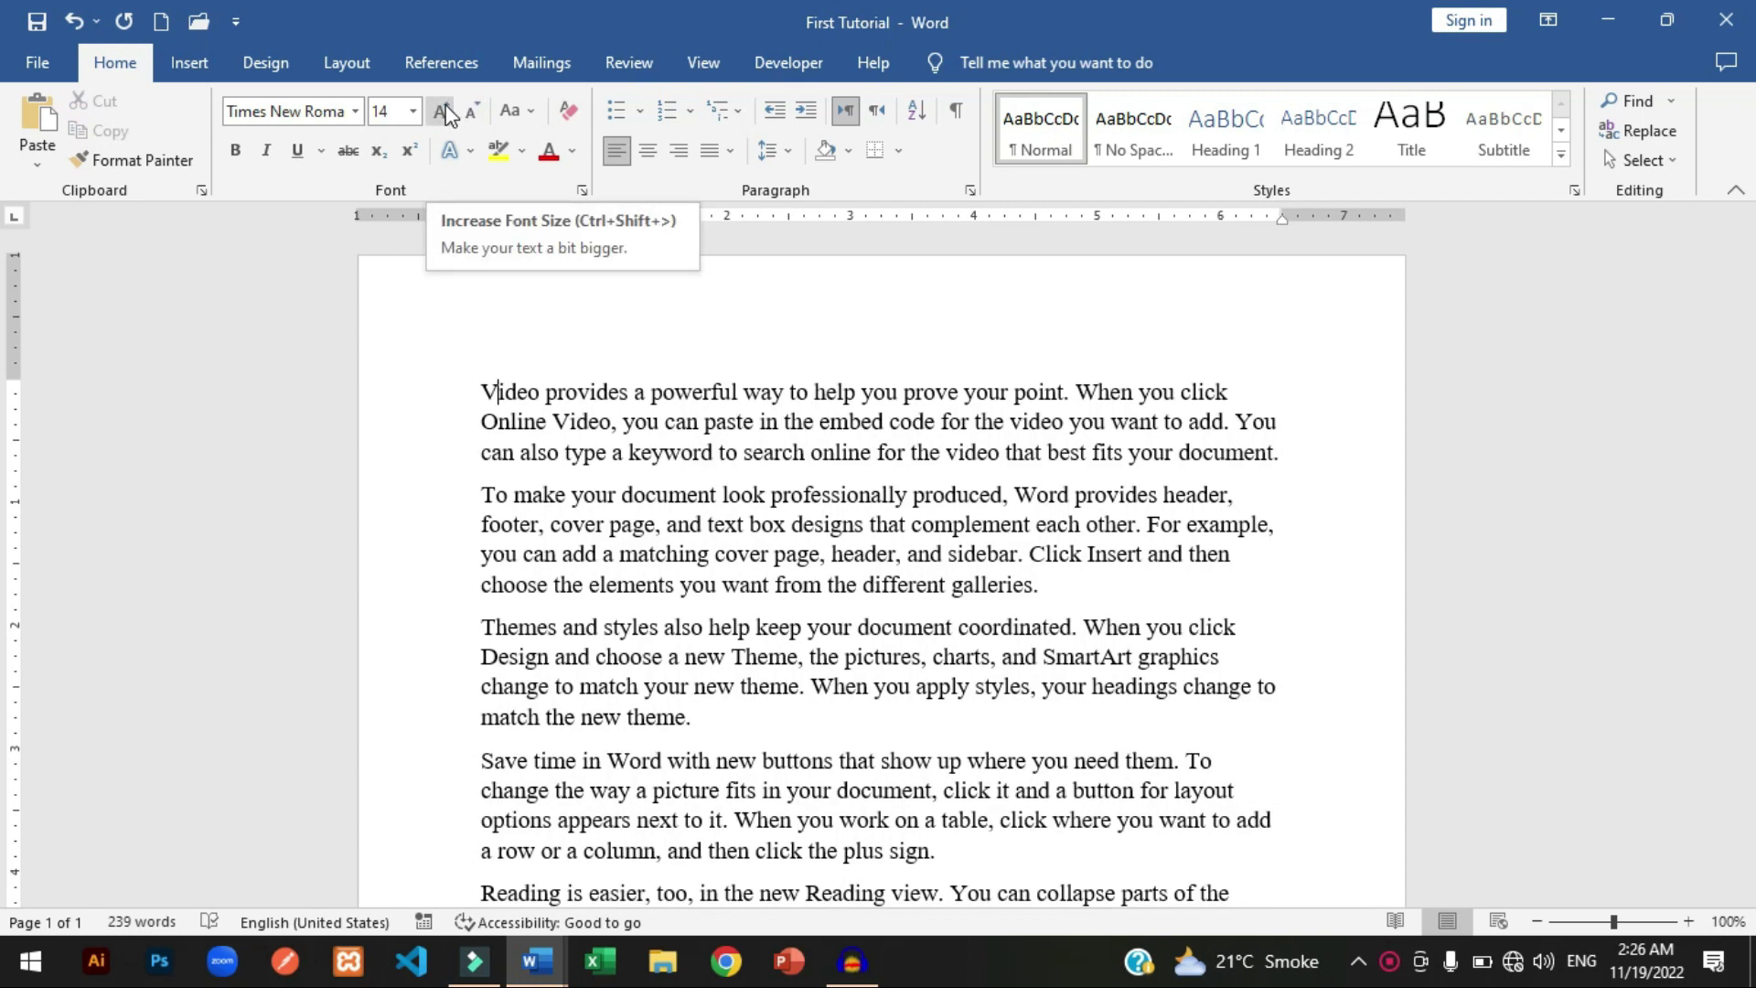
click(517, 453)
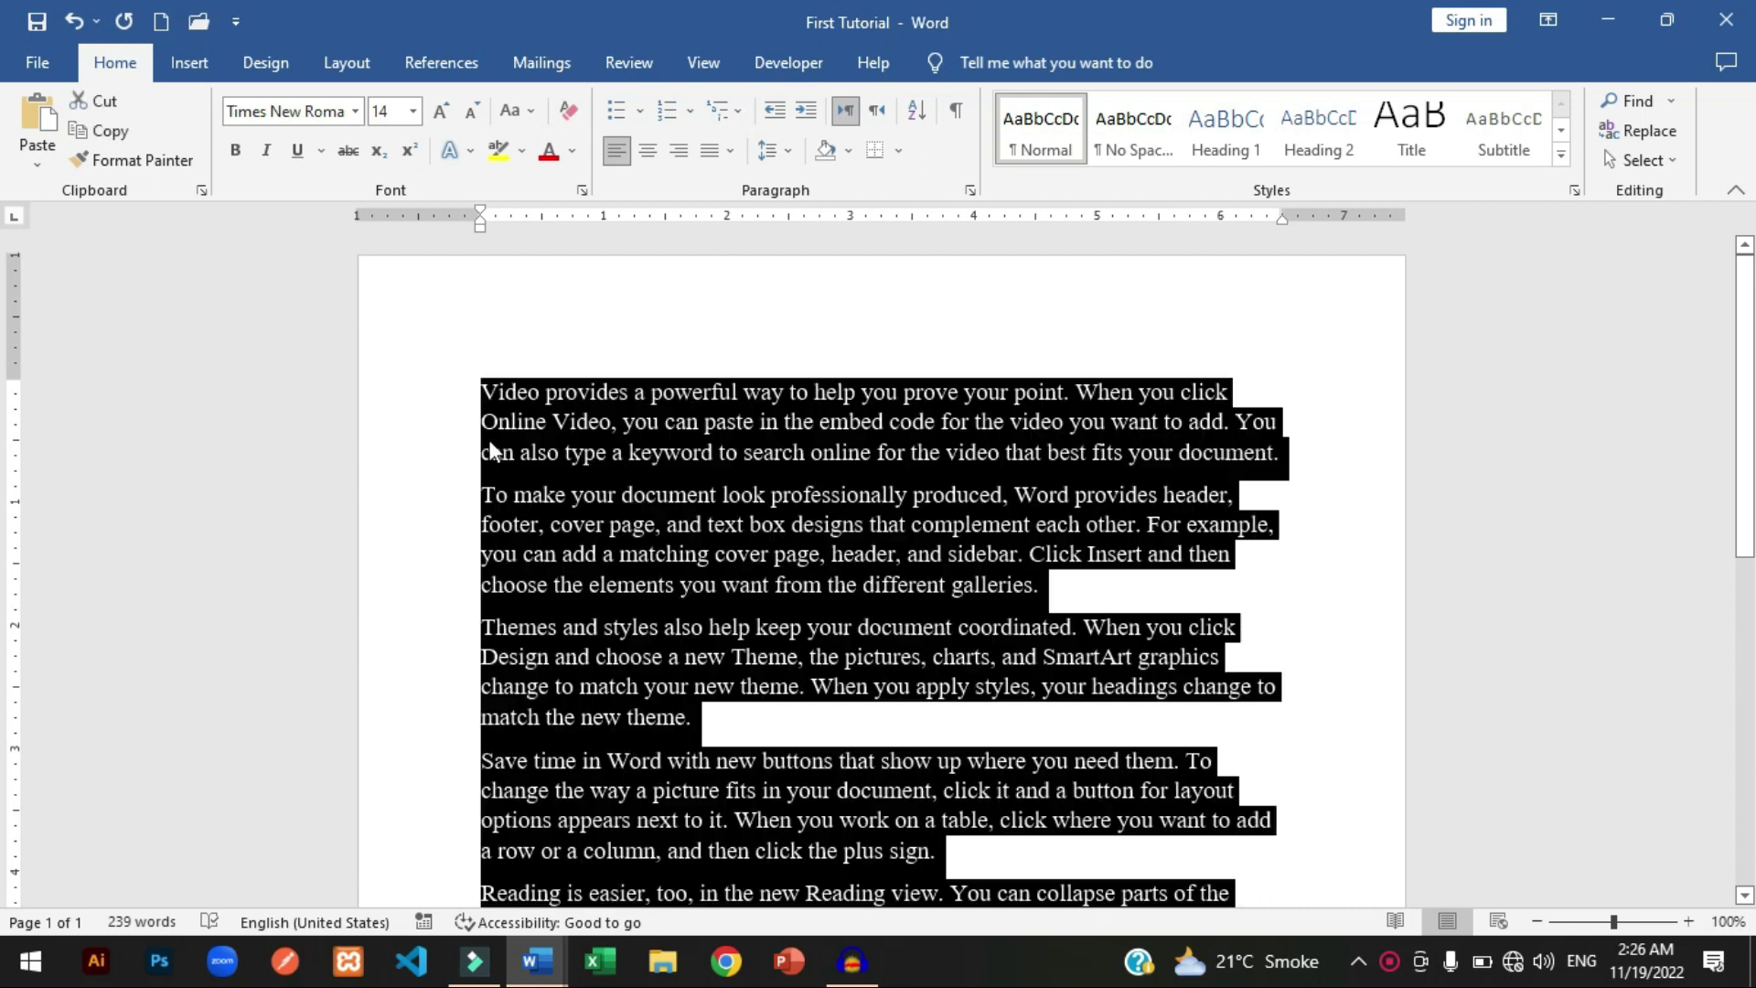
key(ctrl+a)
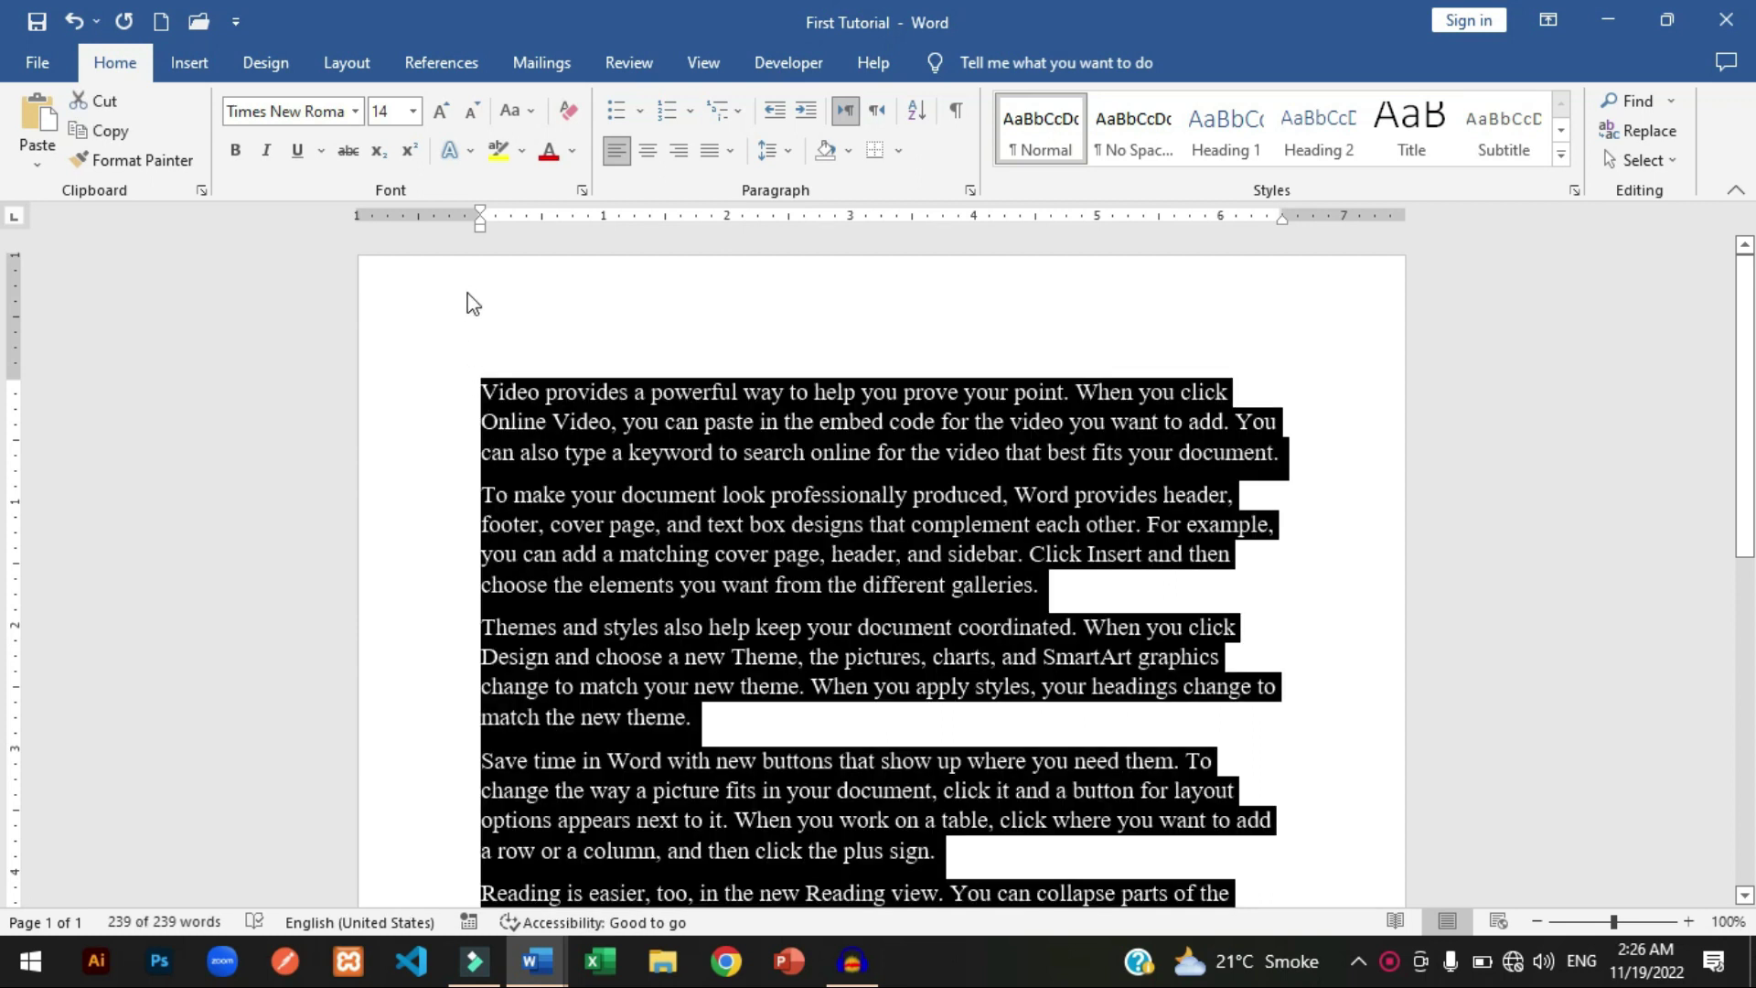
click(447, 112)
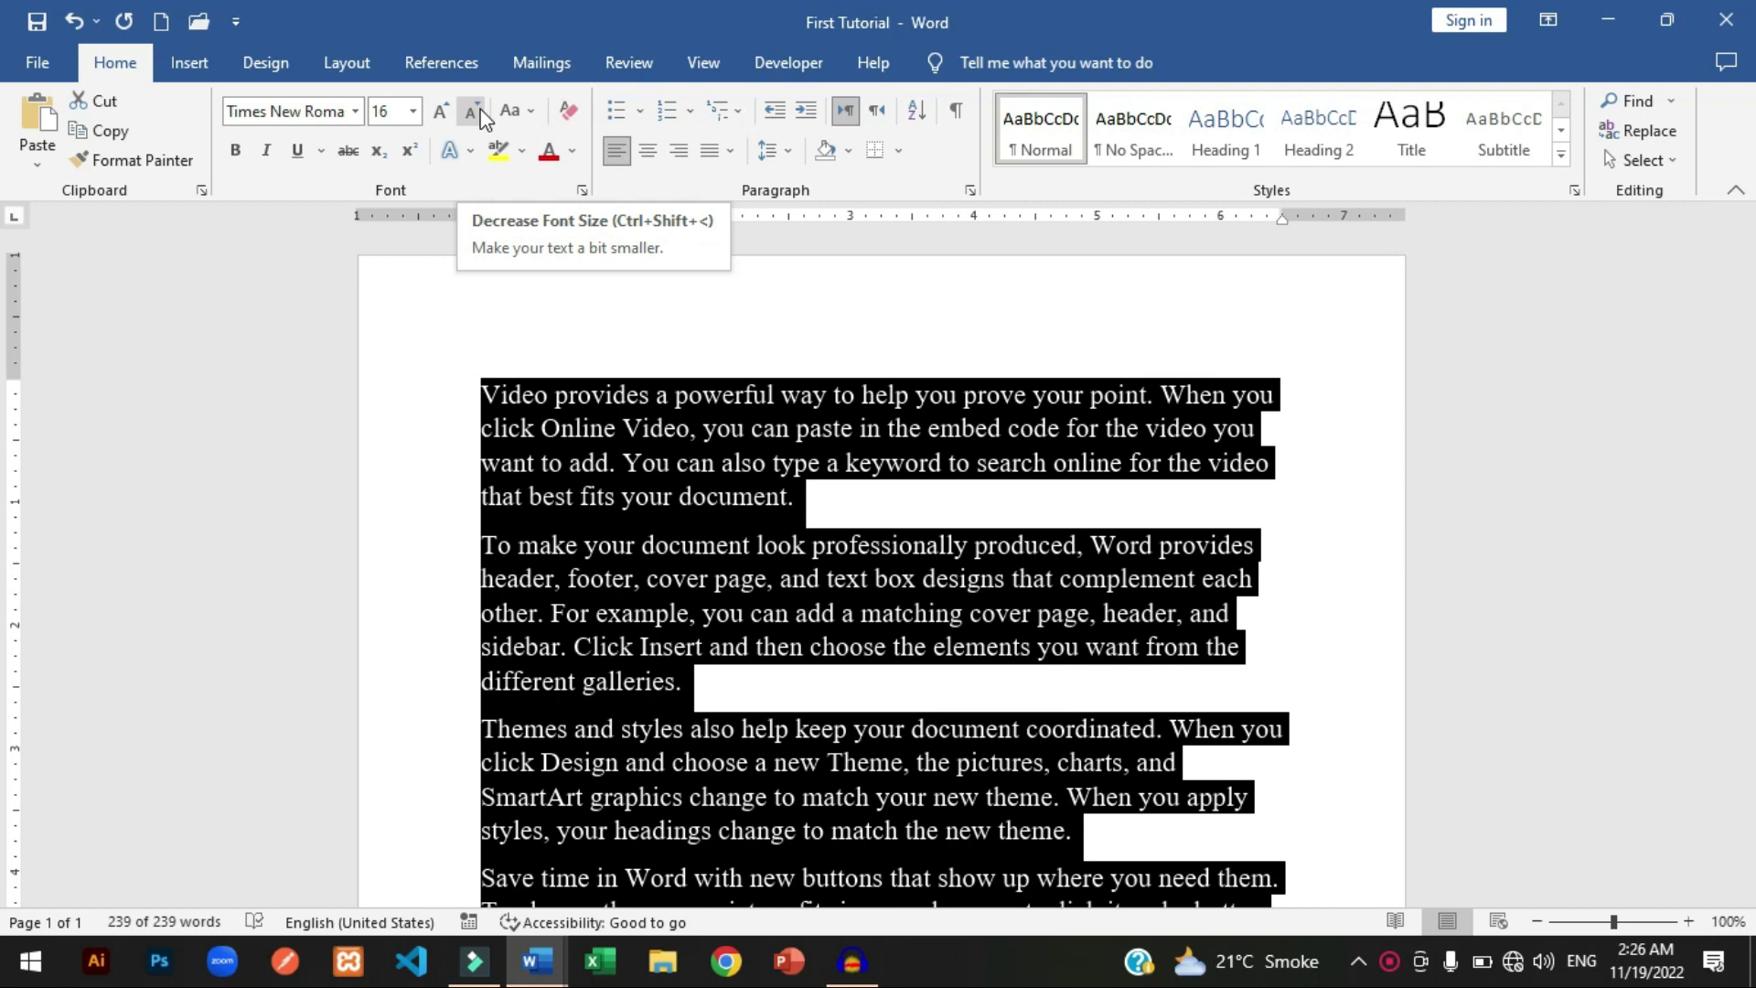
click(472, 113)
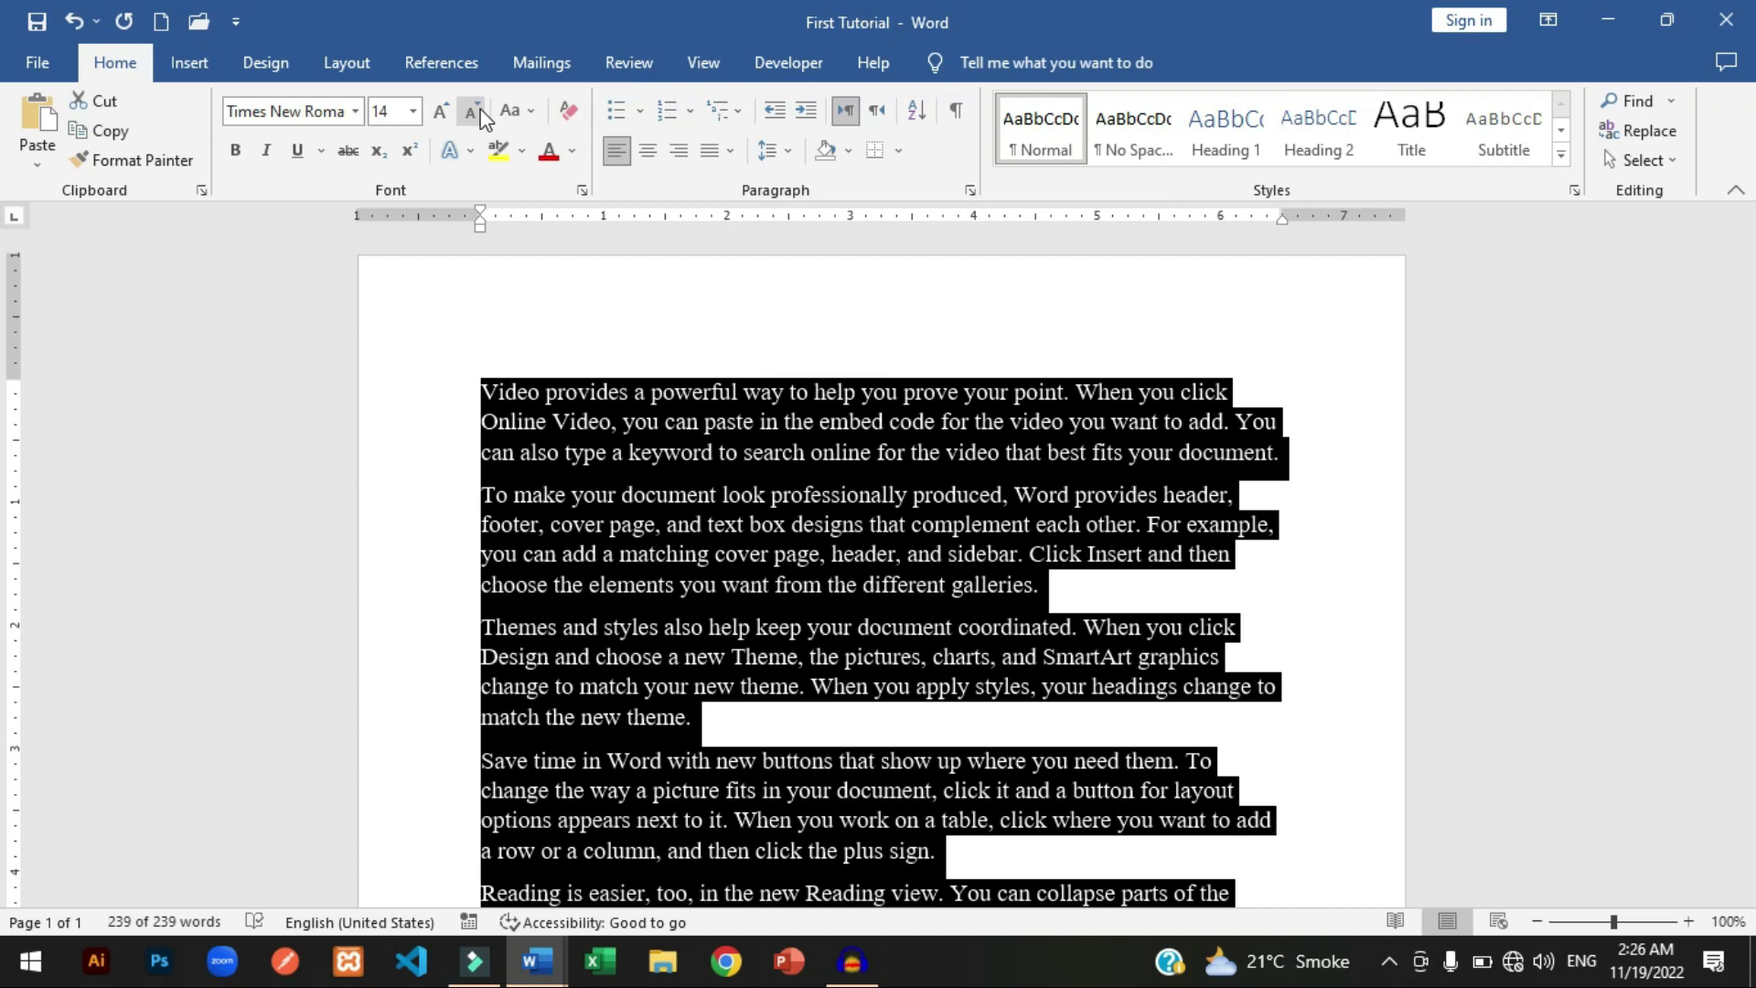
click(482, 393)
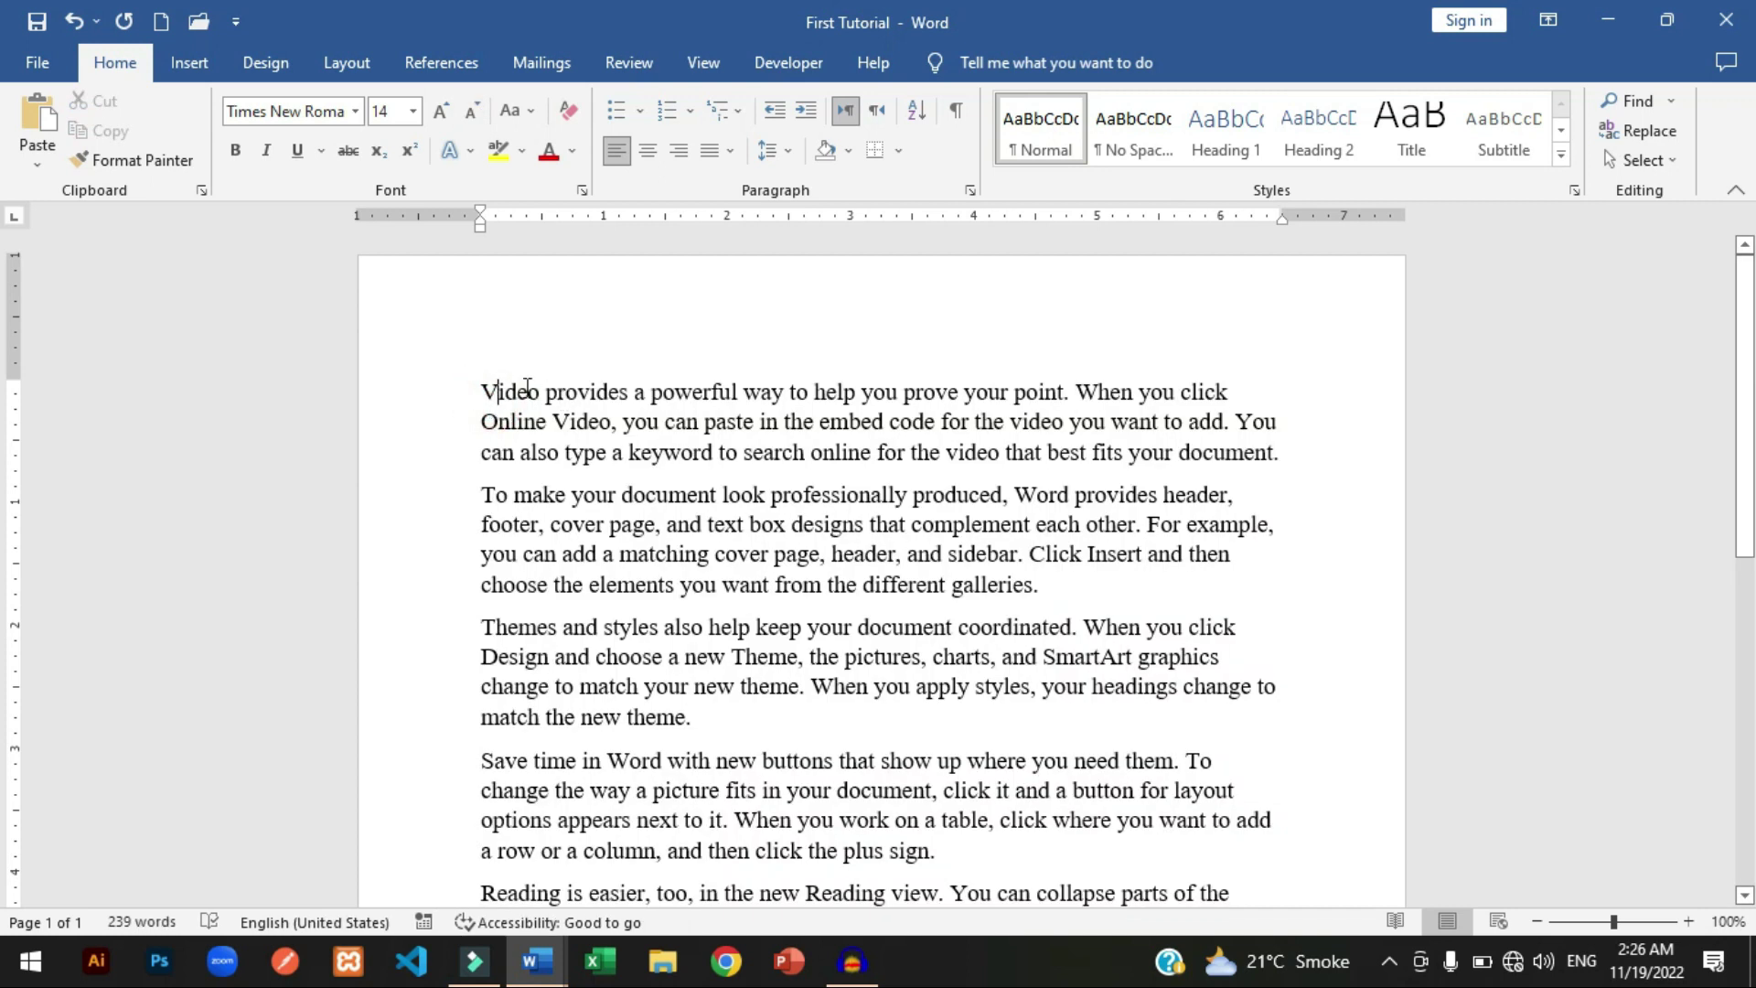
Make the first paragraph's last line bold, from "can also type a keyword" through "document".
click(480, 388)
drag(475, 453, 1269, 475)
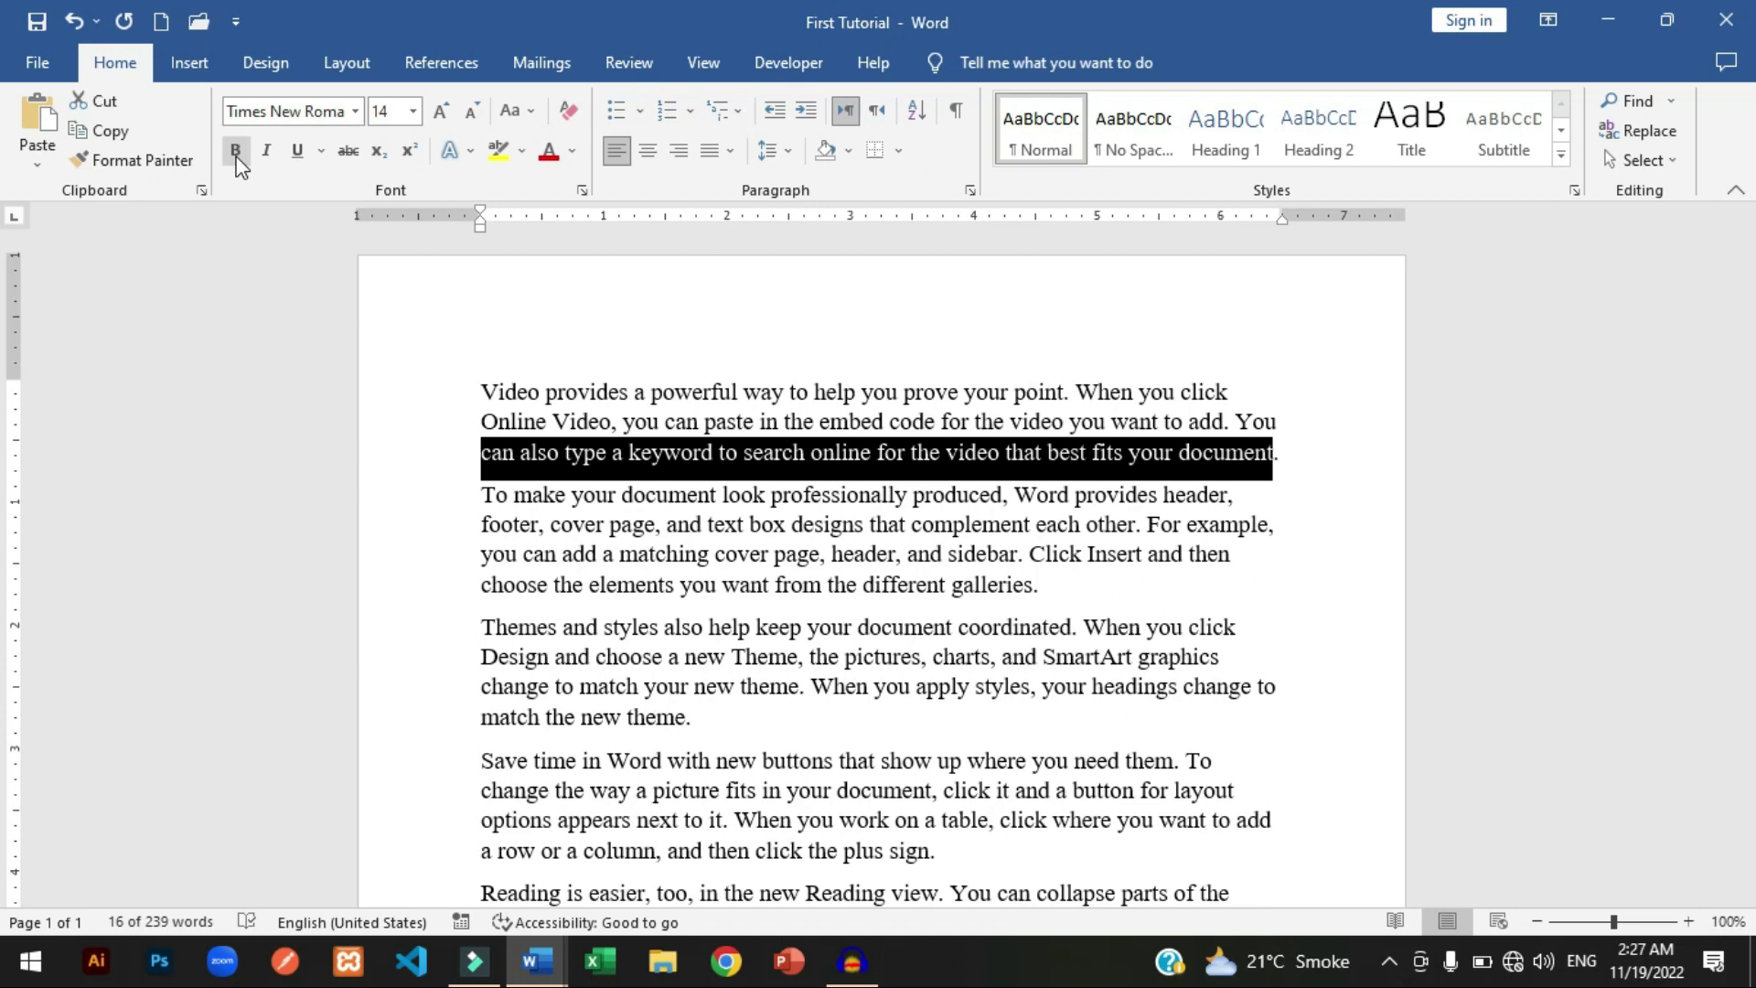
click(236, 155)
click(709, 527)
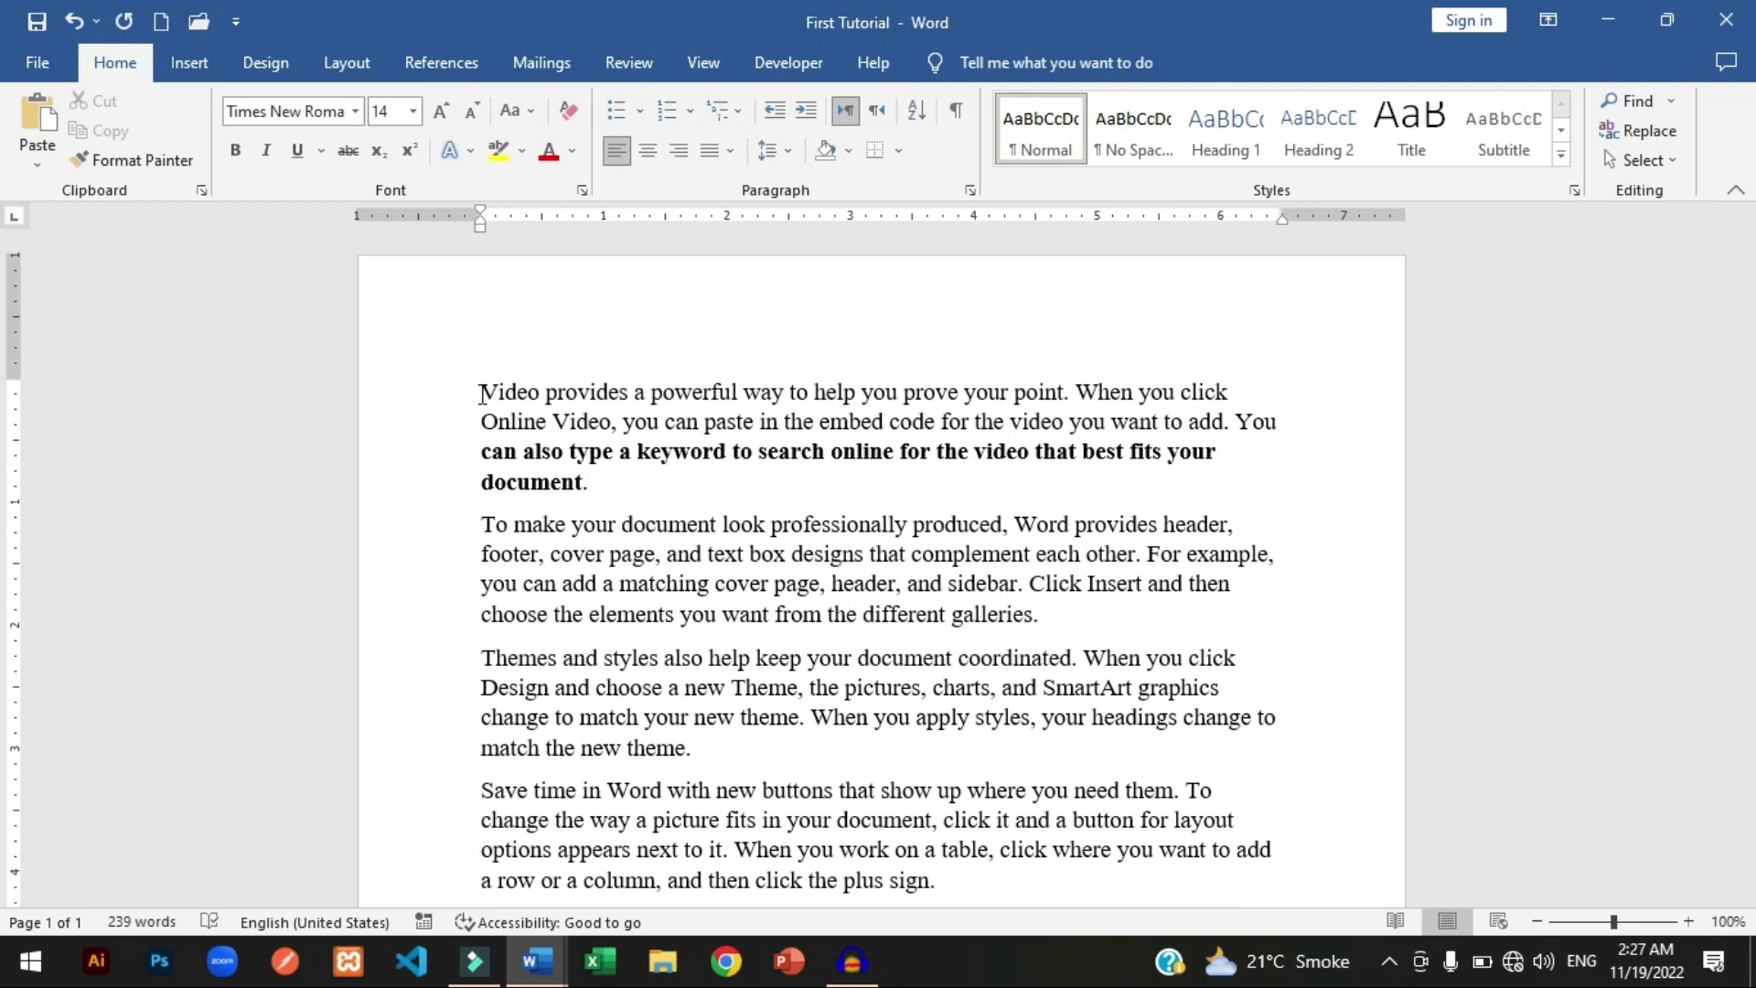
Italicize the first line of the opening paragraph, from "Video provides" through "When you click".
drag(482, 393, 1233, 391)
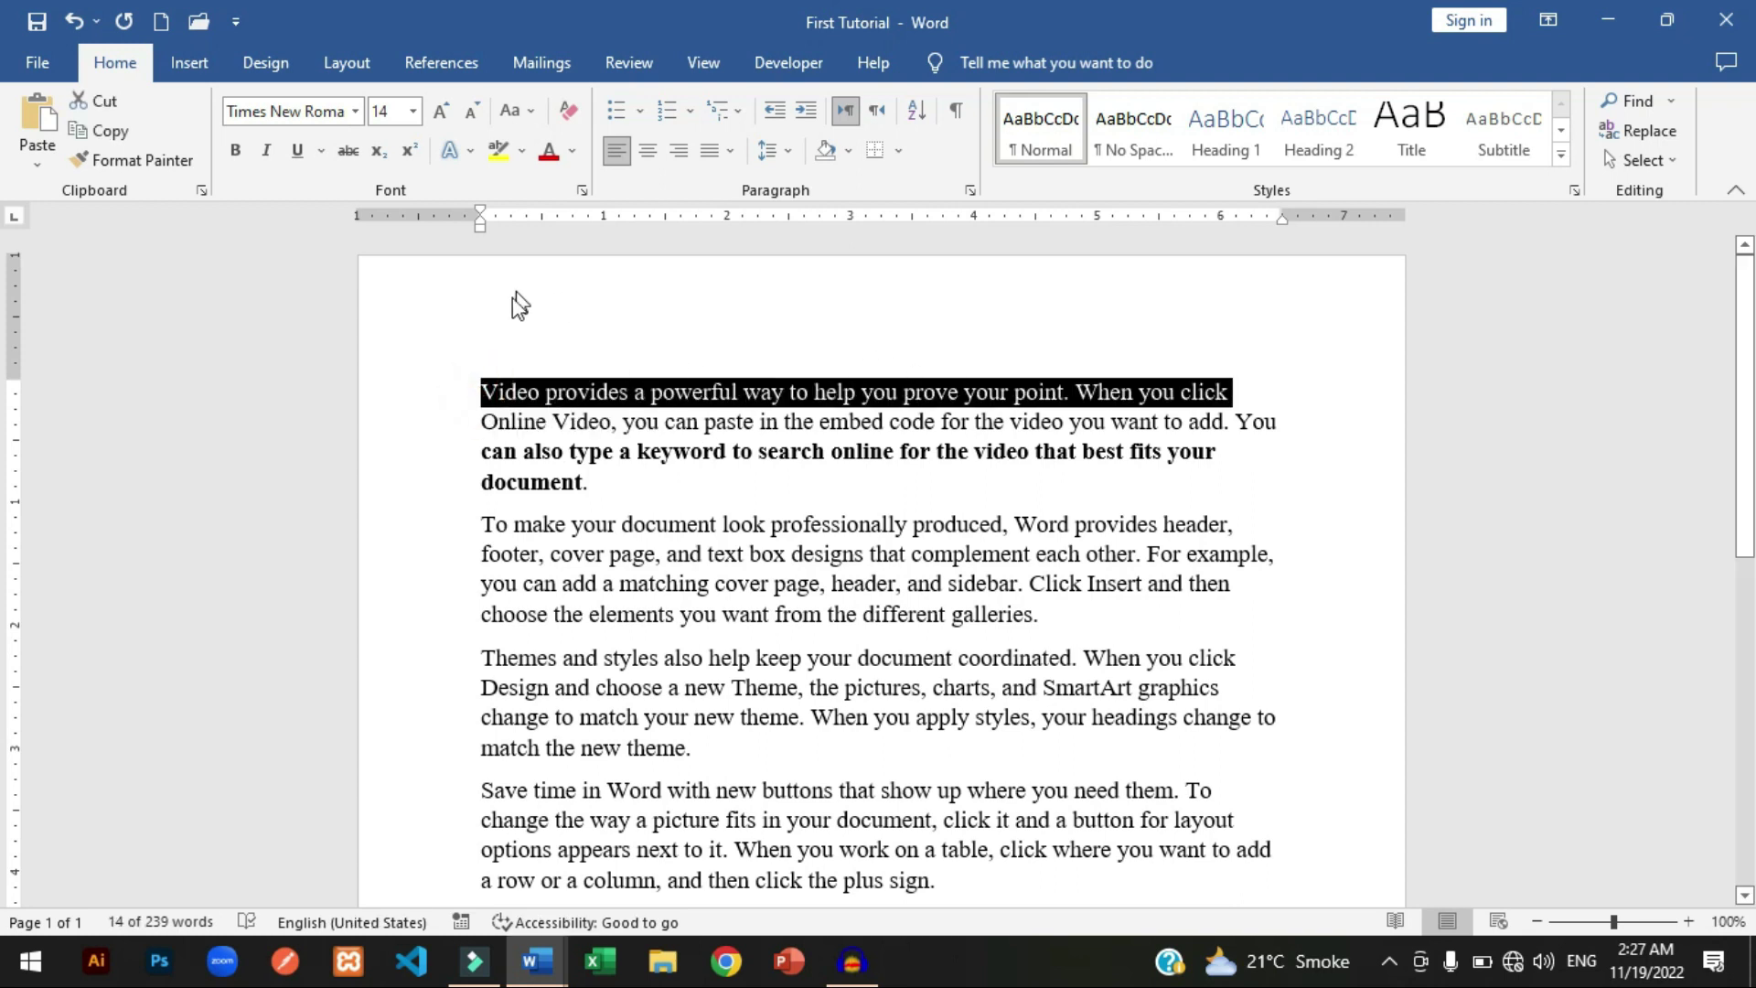
click(266, 152)
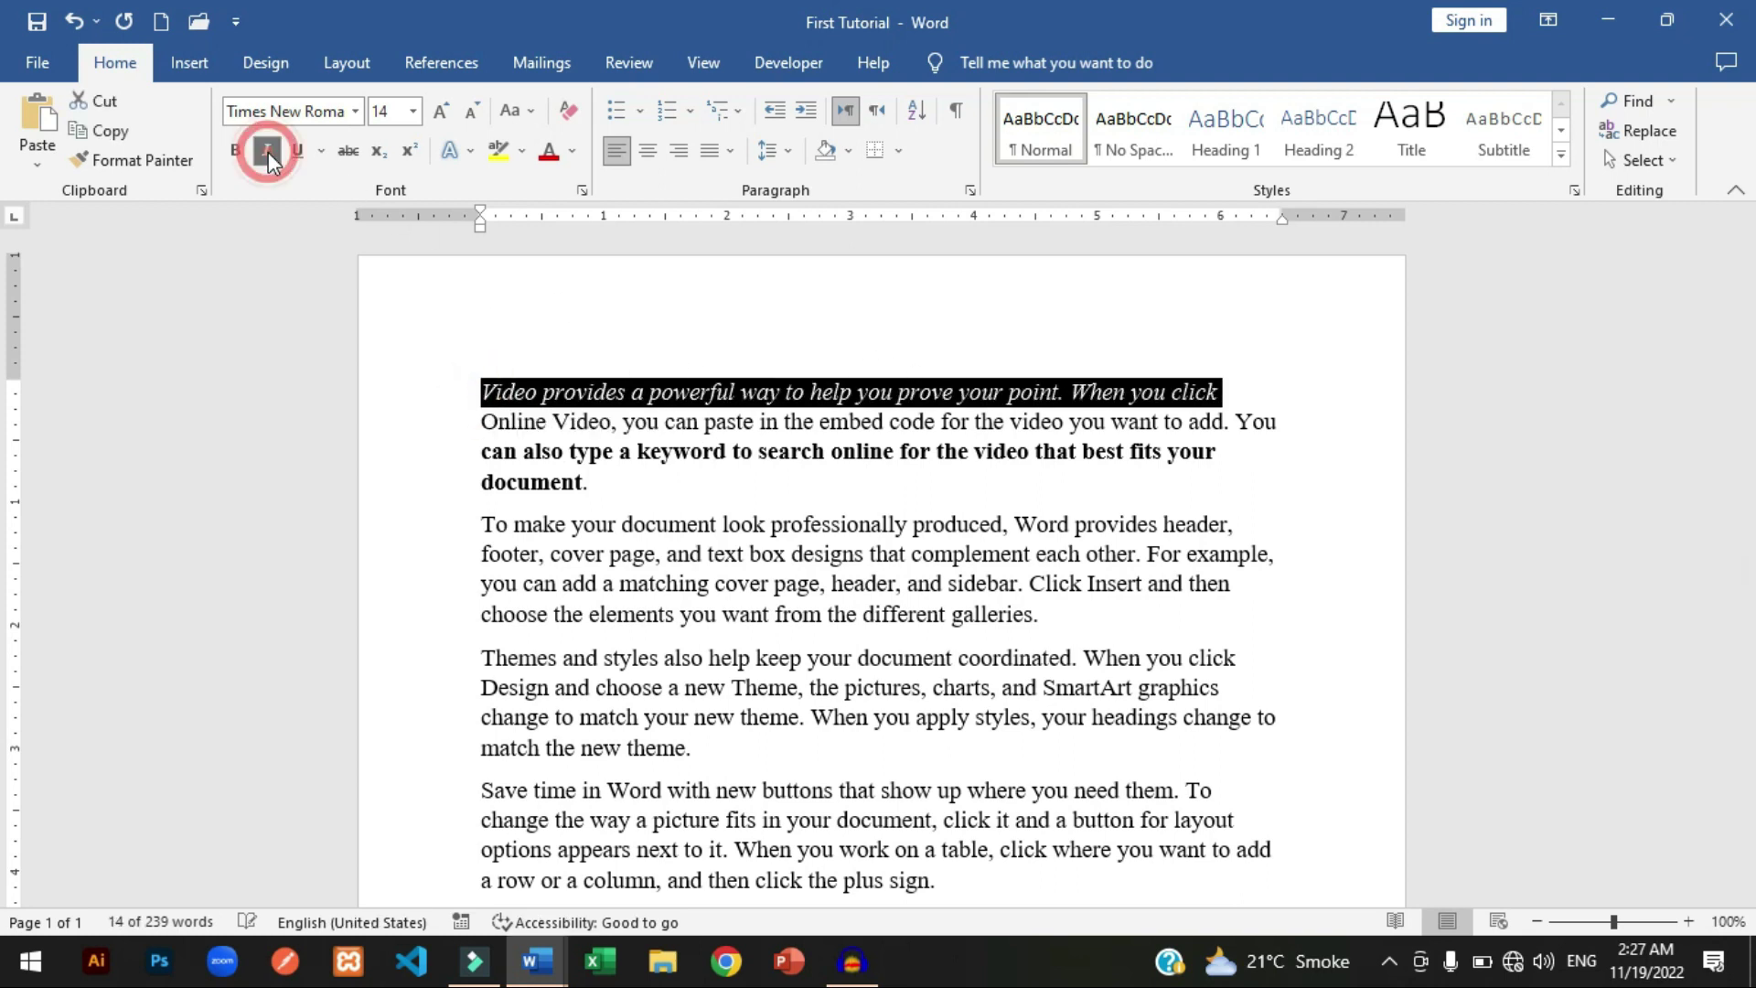
click(793, 451)
drag(482, 391, 1200, 395)
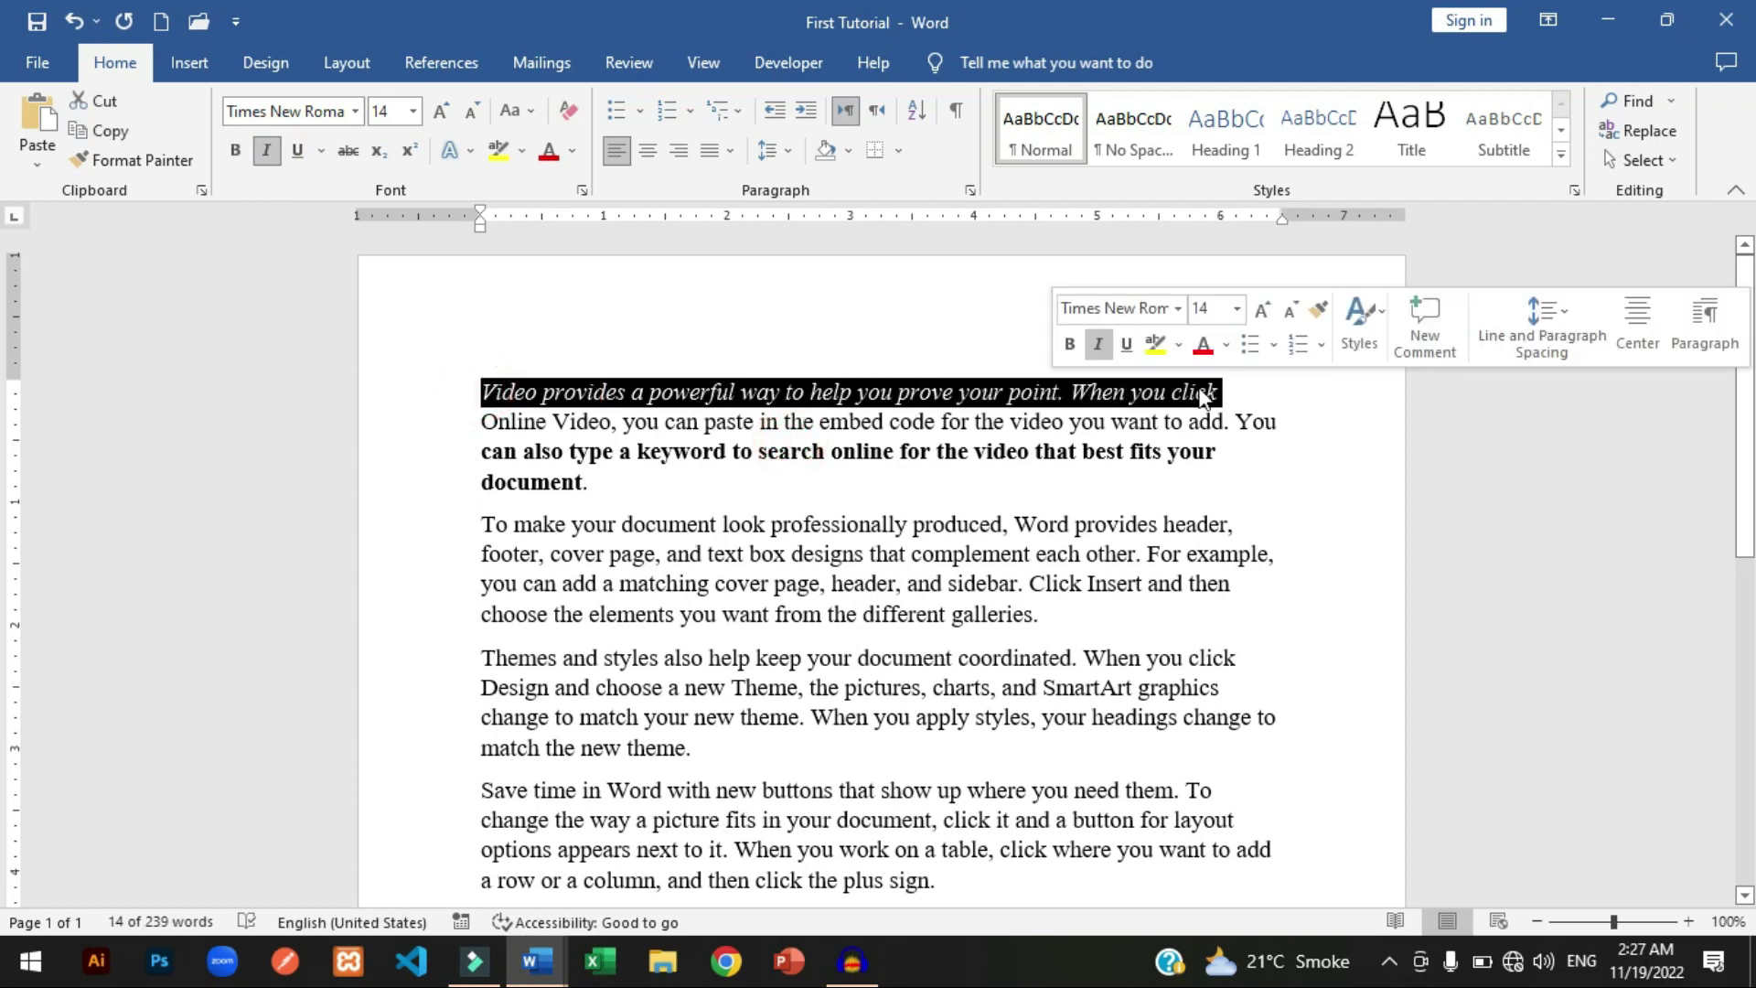
click(1028, 423)
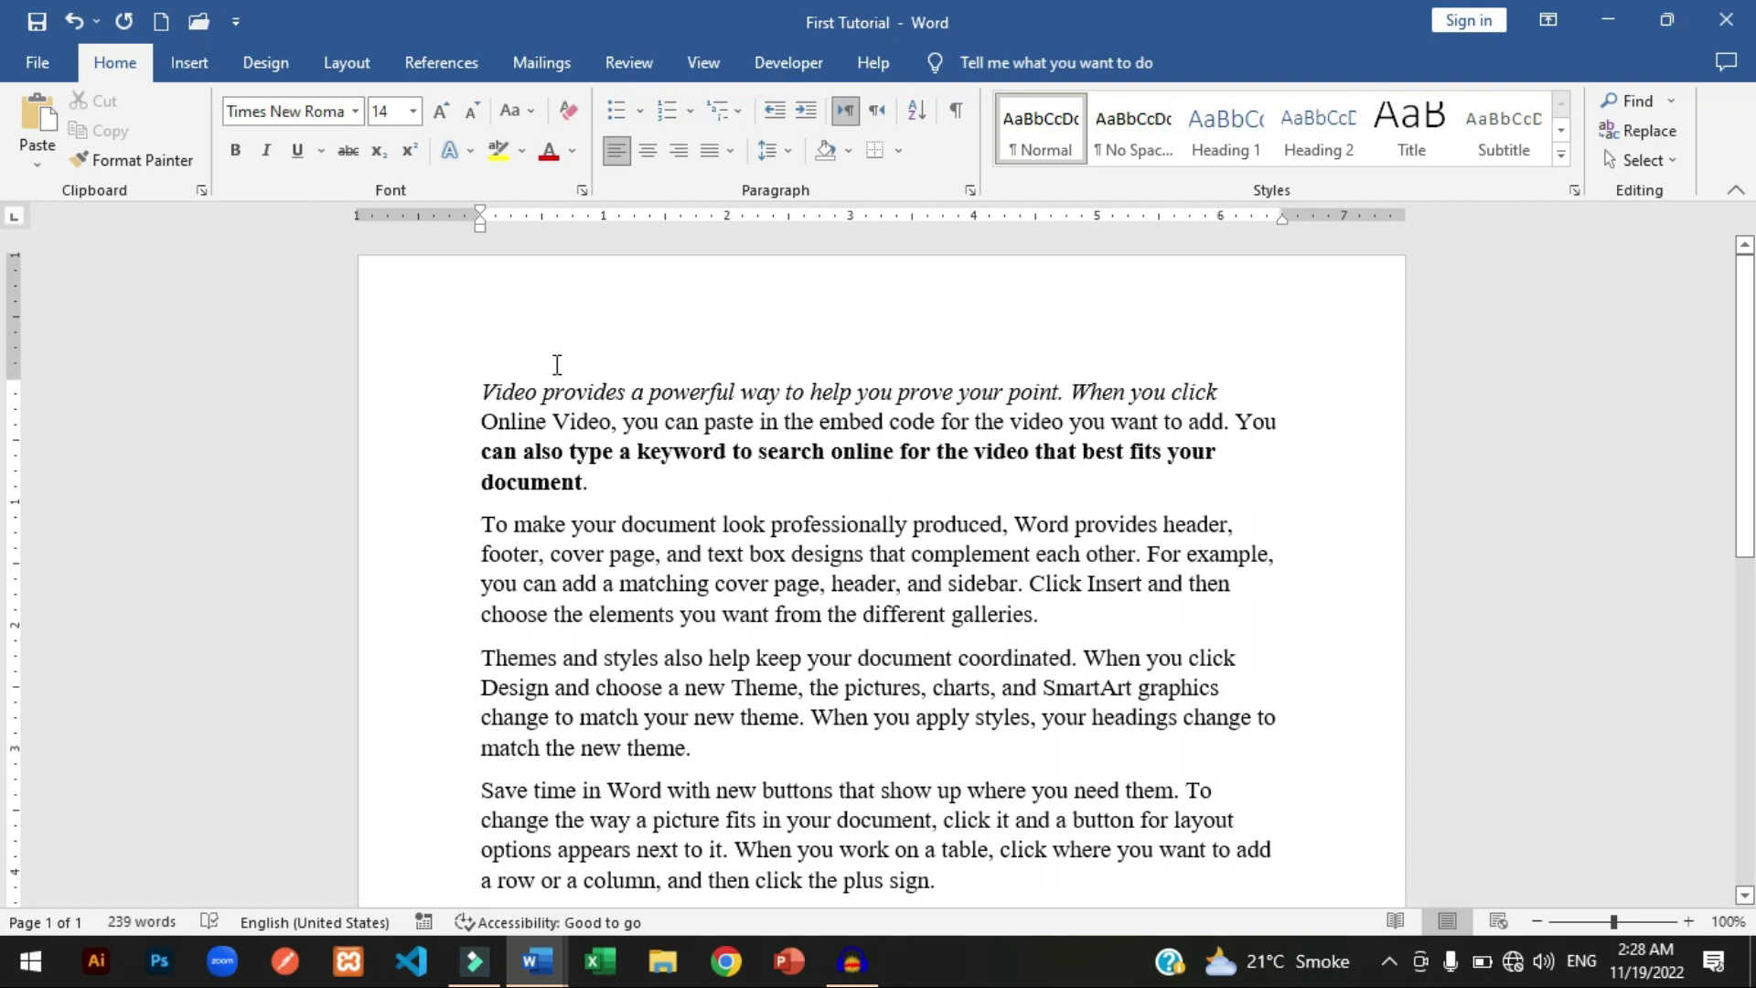
Insert a new line above the first paragraph containing the heading text "Hifi Learning".
click(497, 367)
key(Return)
key(Up)
text(Hif)
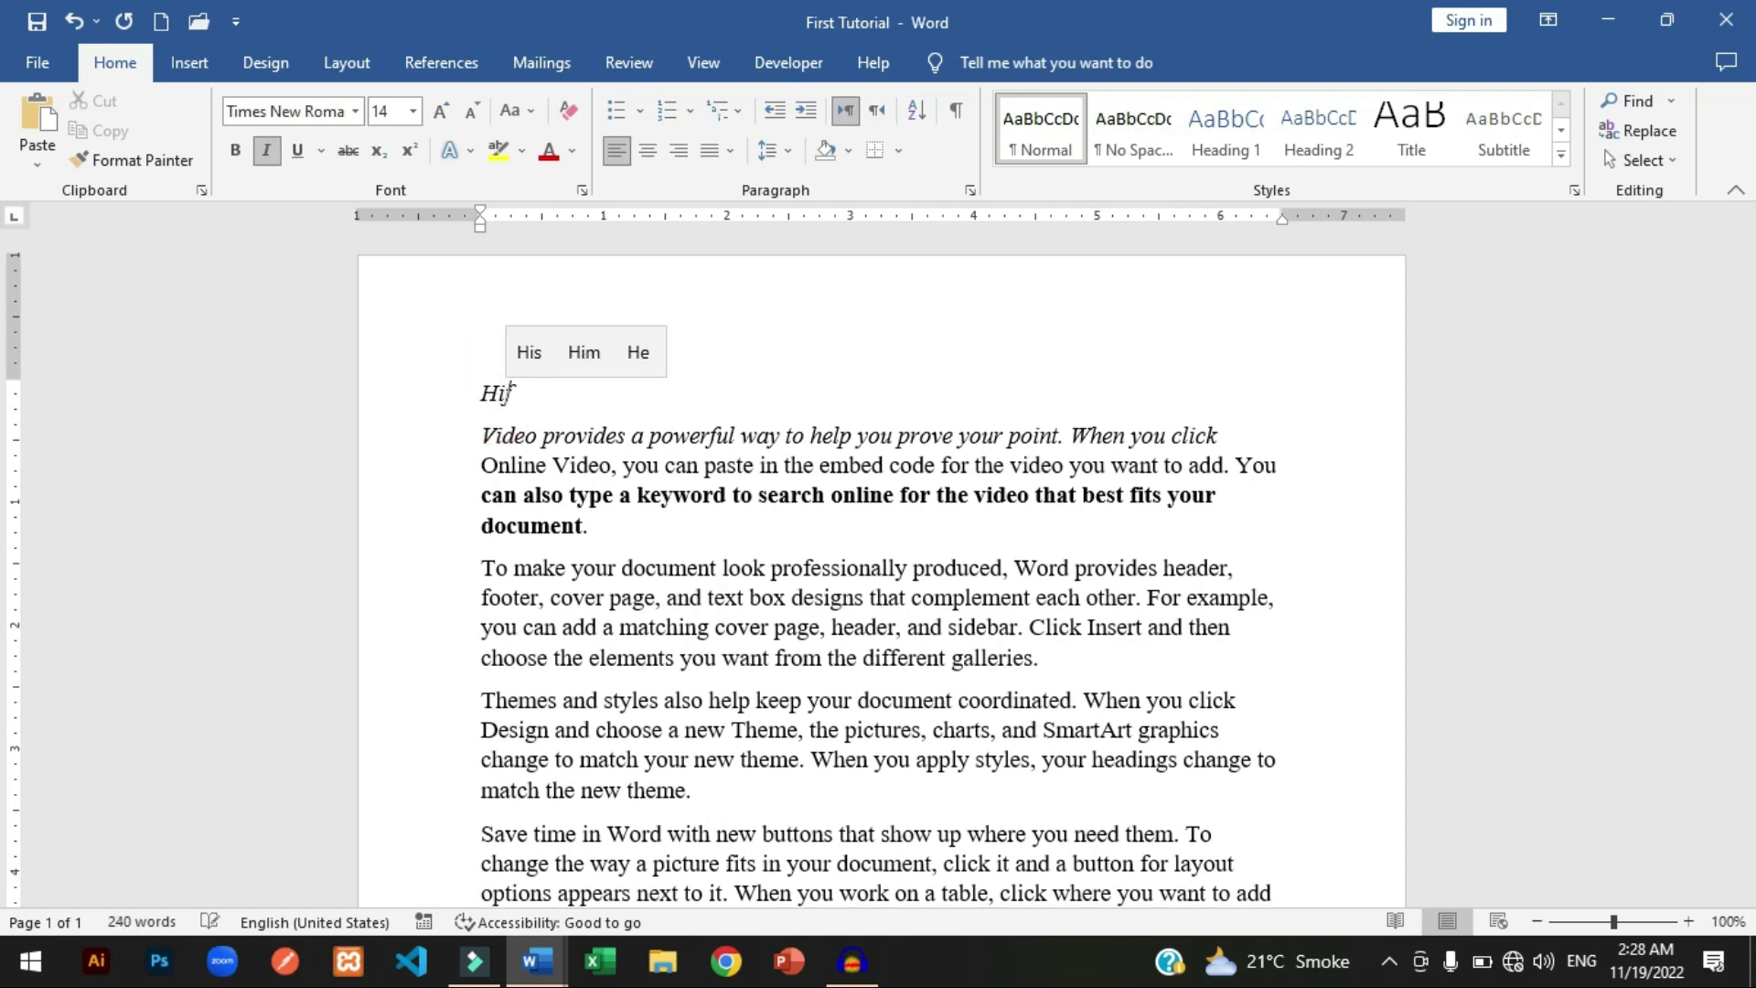
text(i Le)
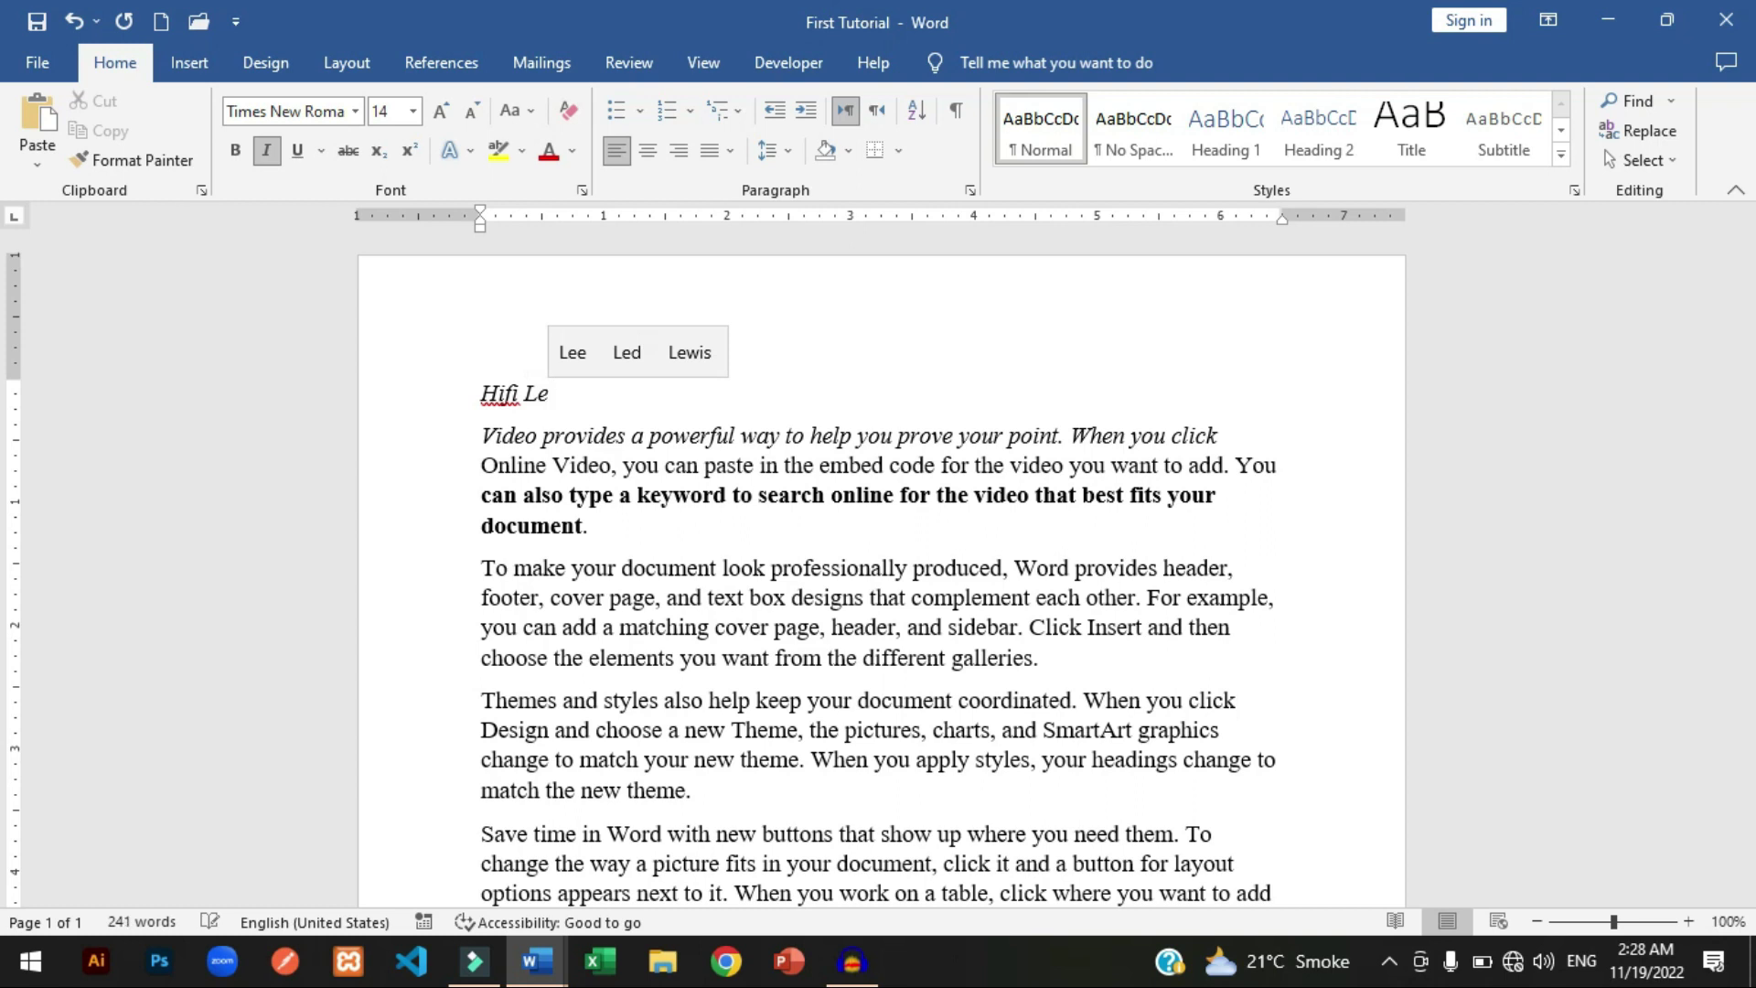
text(arning)
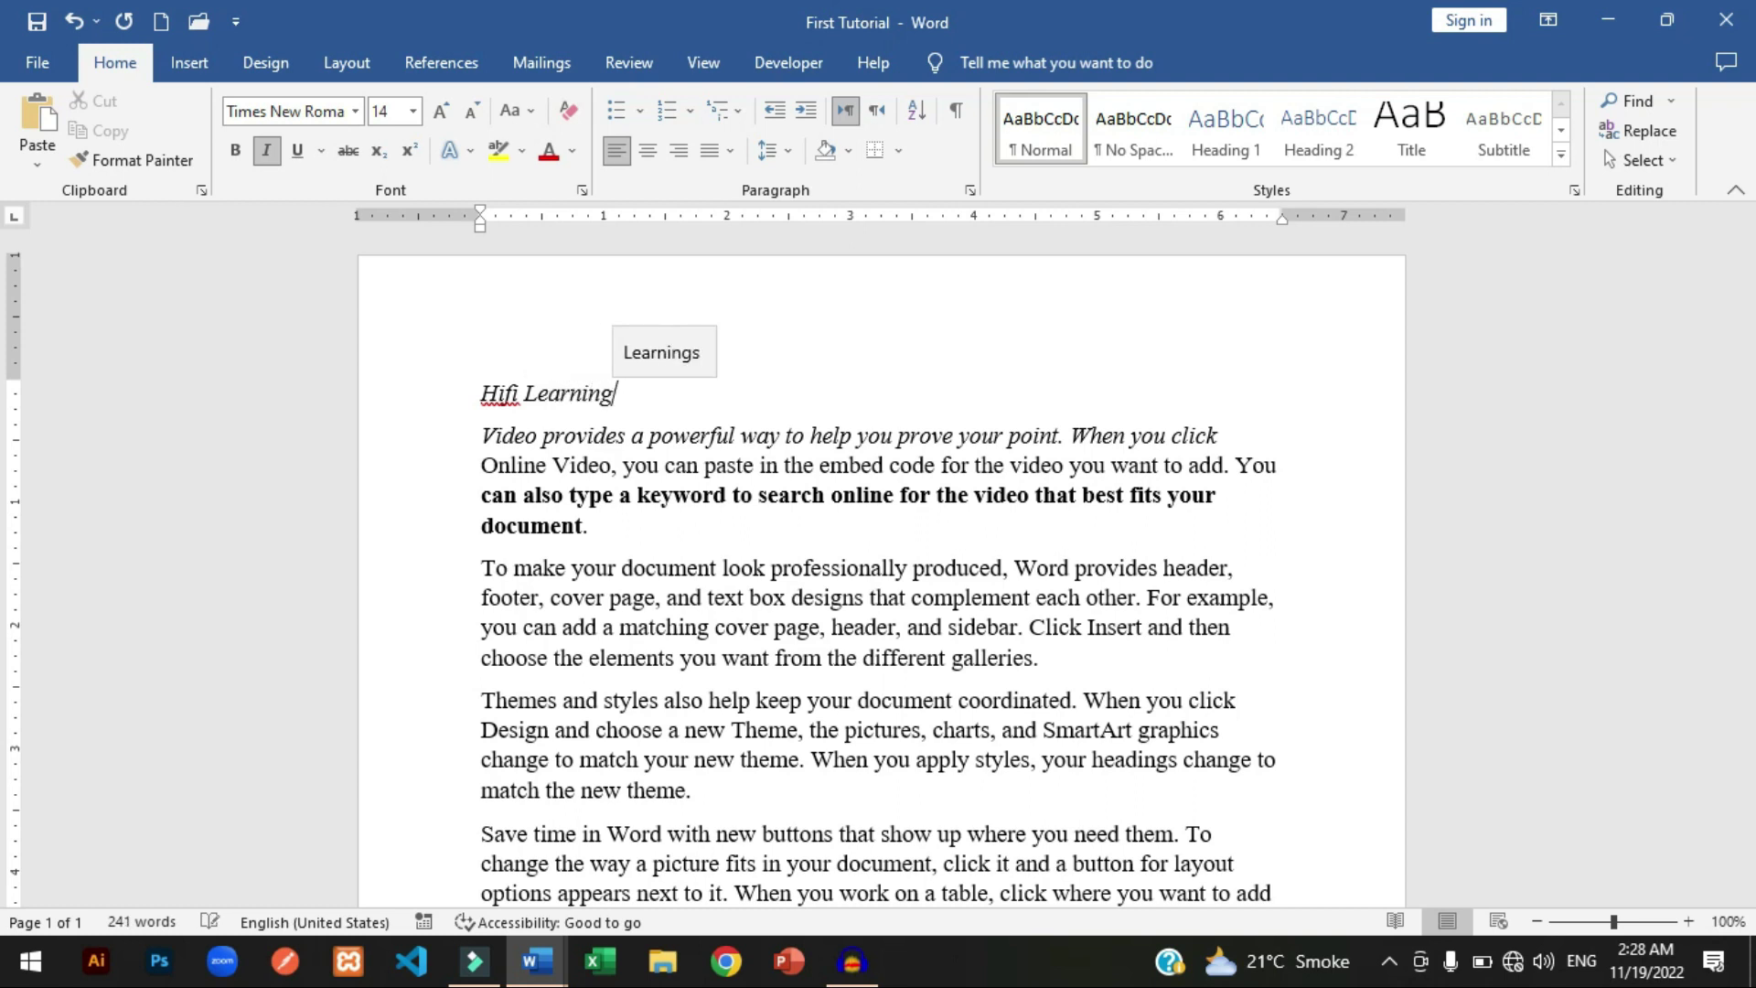
Enlarge the "Hifi Learning" heading to font size 16 and underline it.
key(shift+Home)
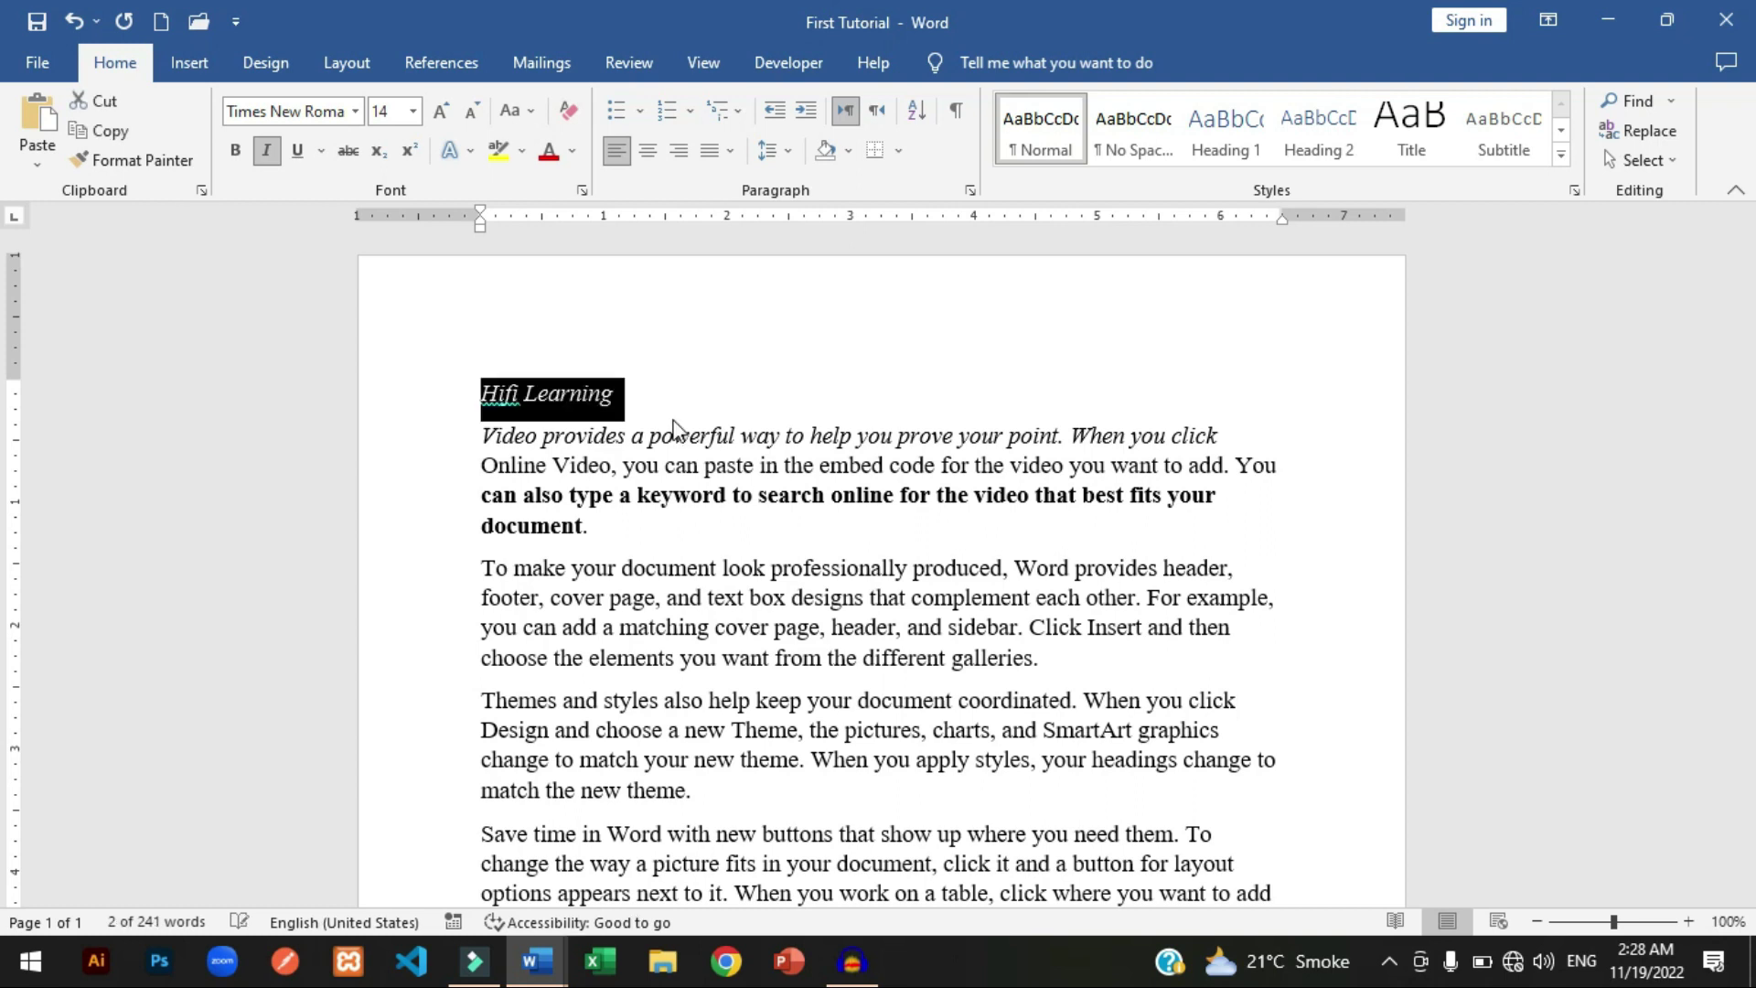
click(441, 111)
click(298, 150)
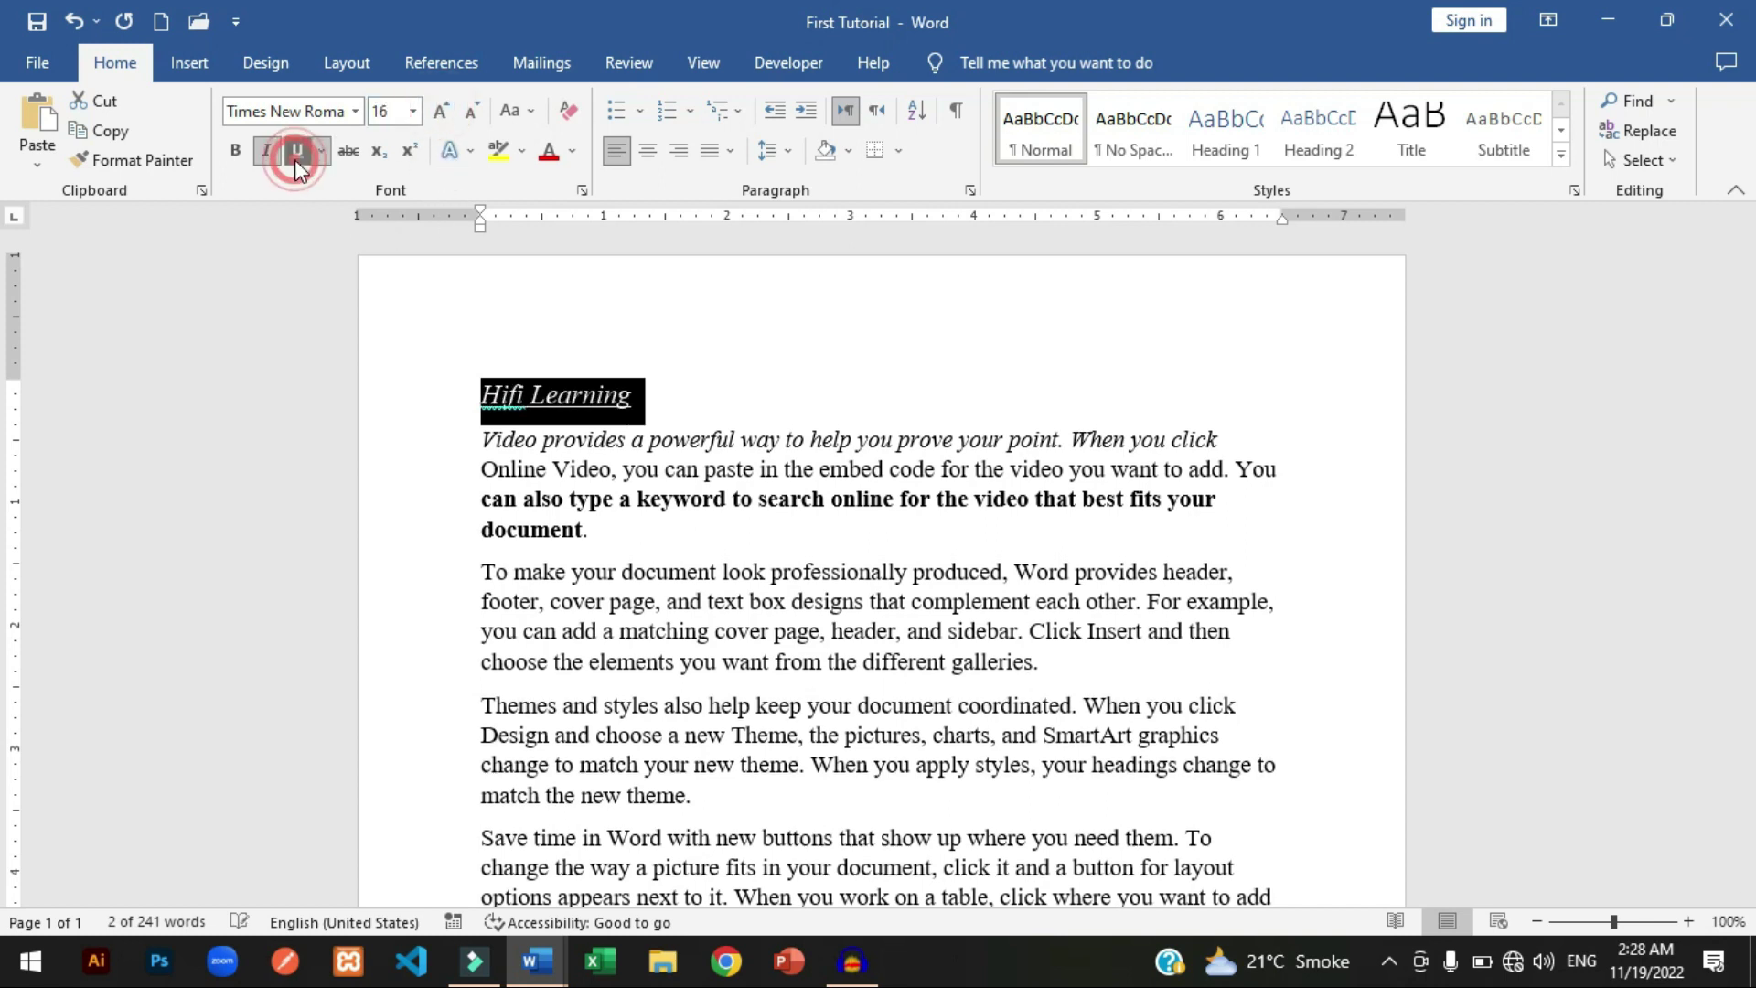
click(675, 405)
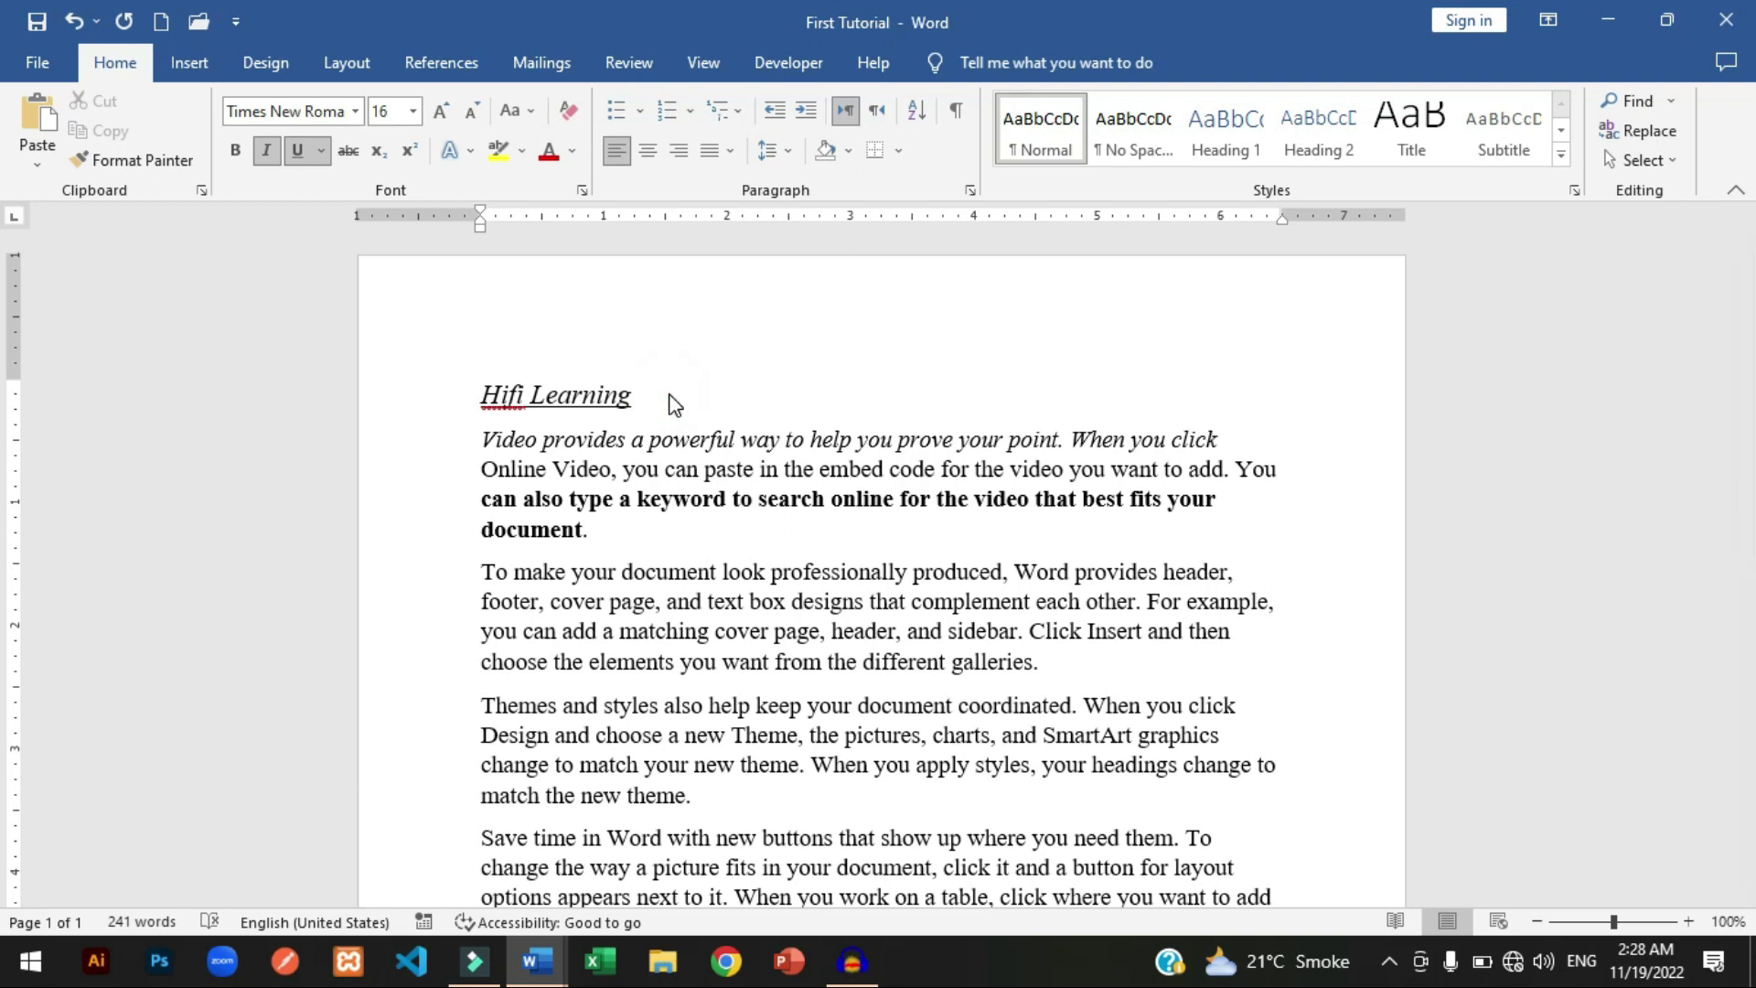
Preview the available underline styles on the "Hifi Learning" heading without applying a different one.
triple_click(470, 406)
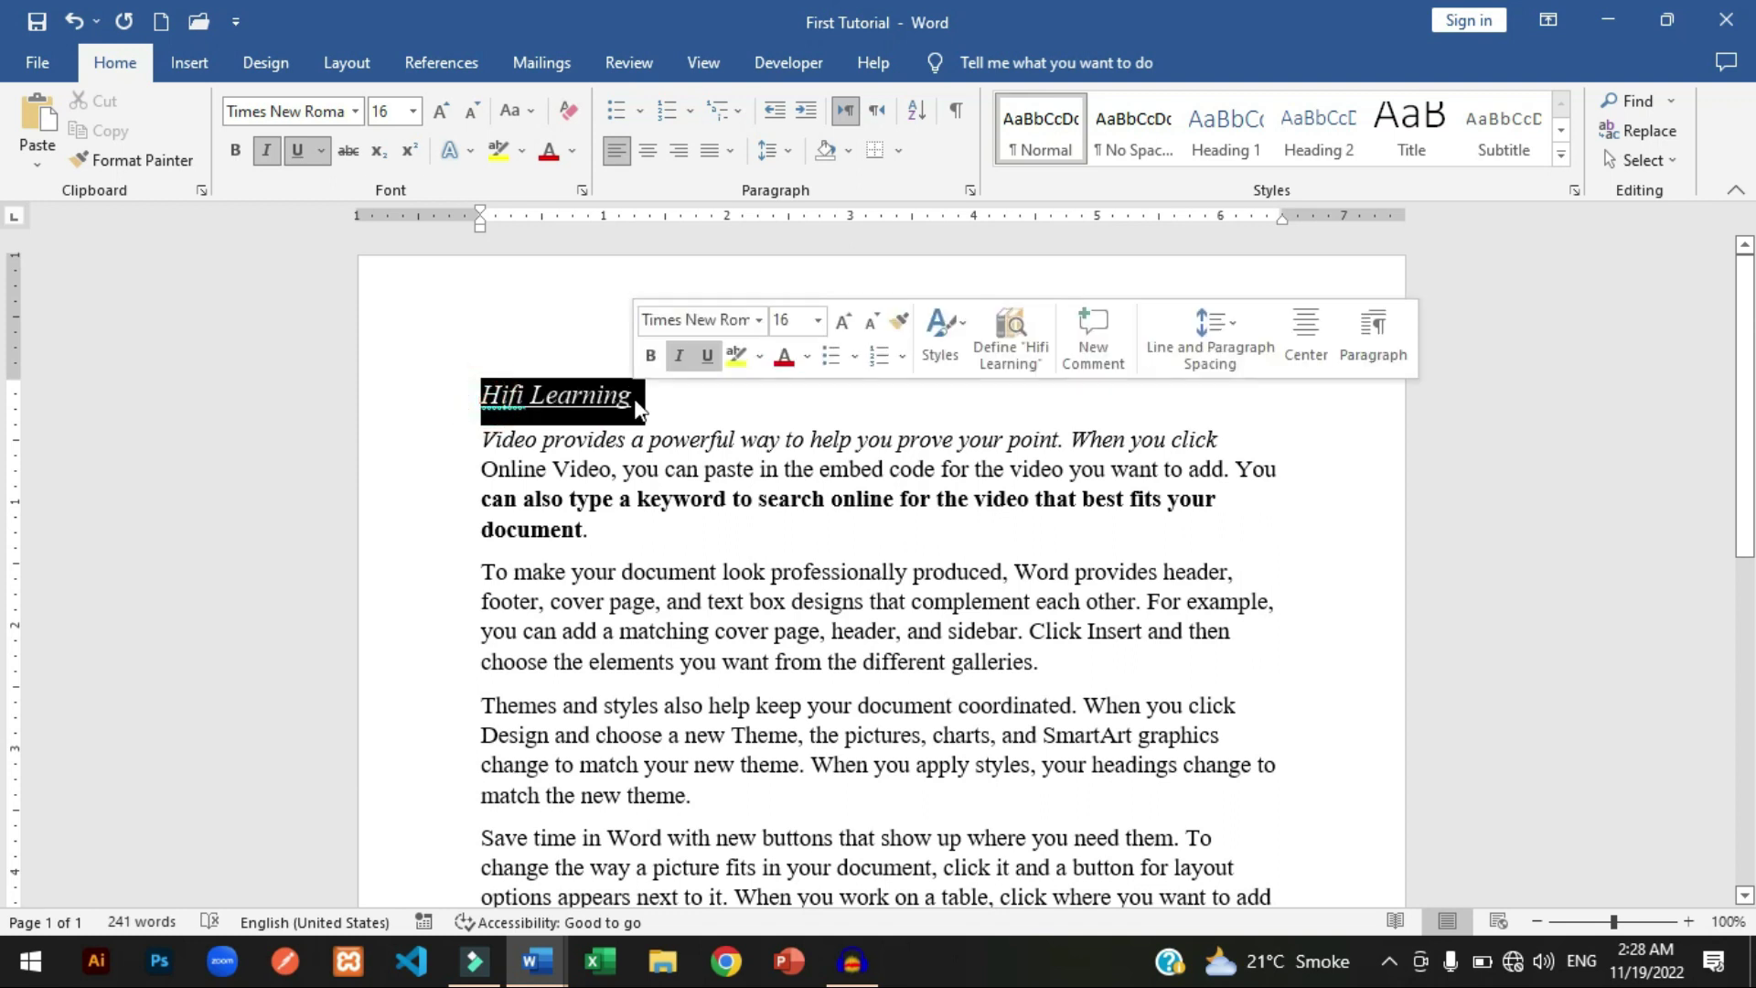
click(321, 152)
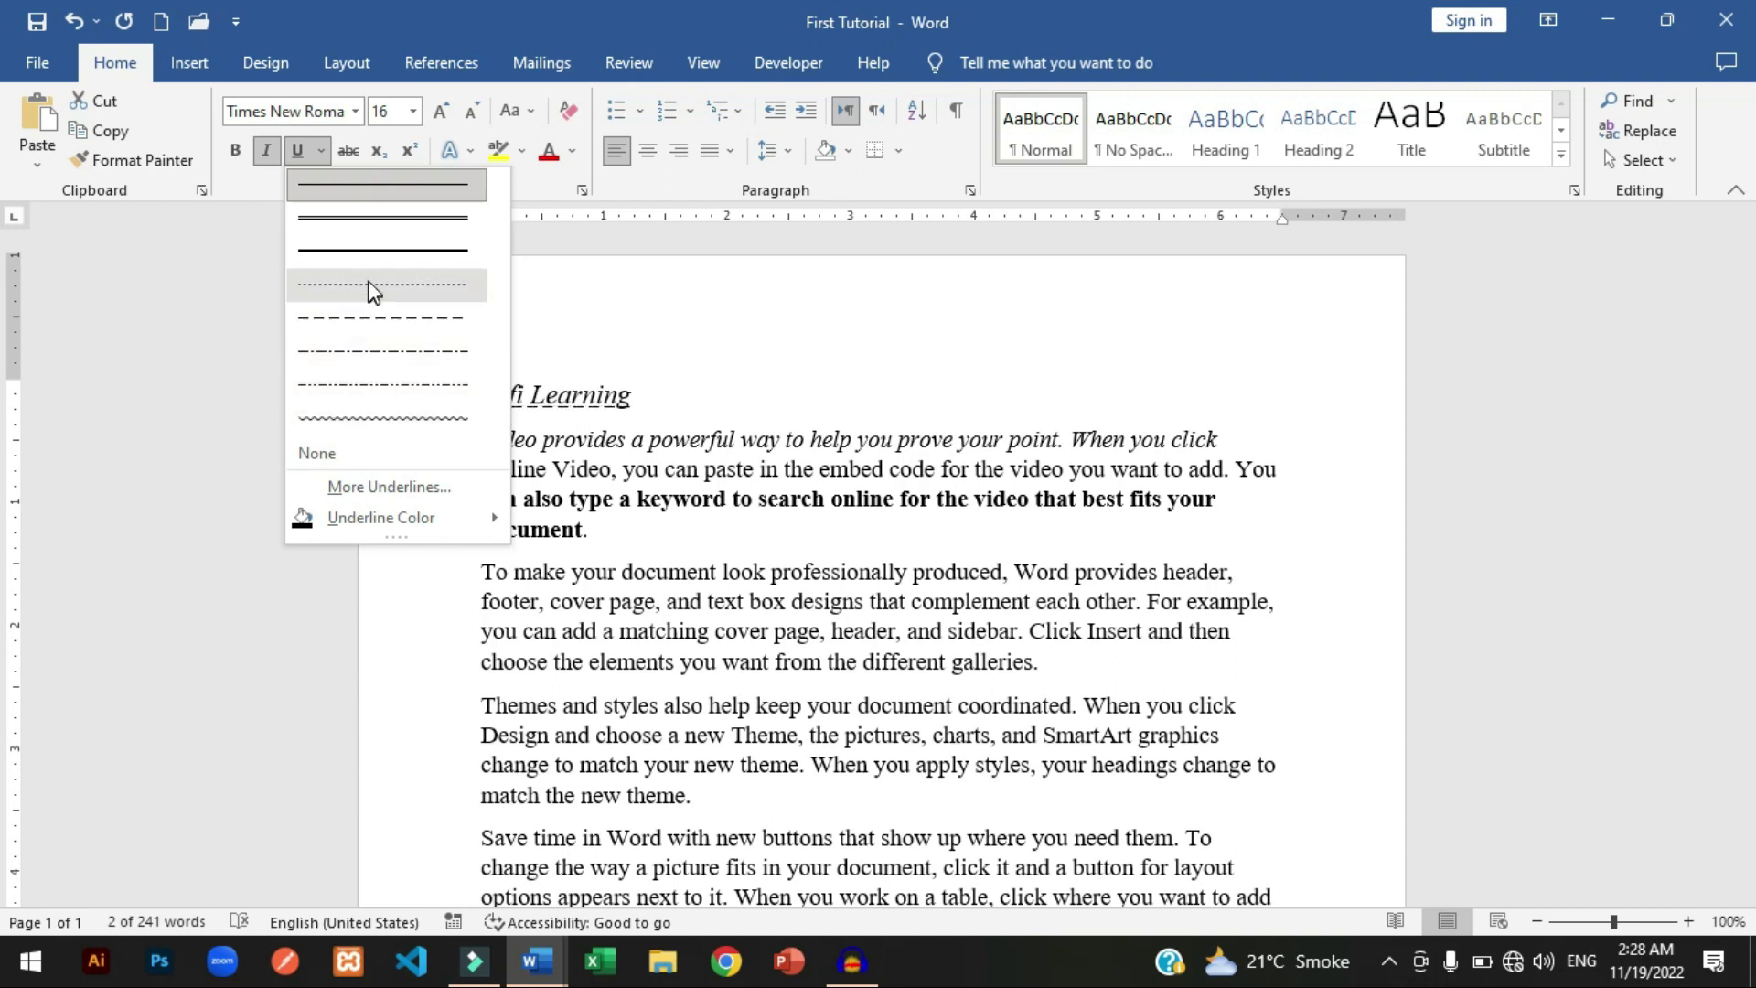
click(320, 152)
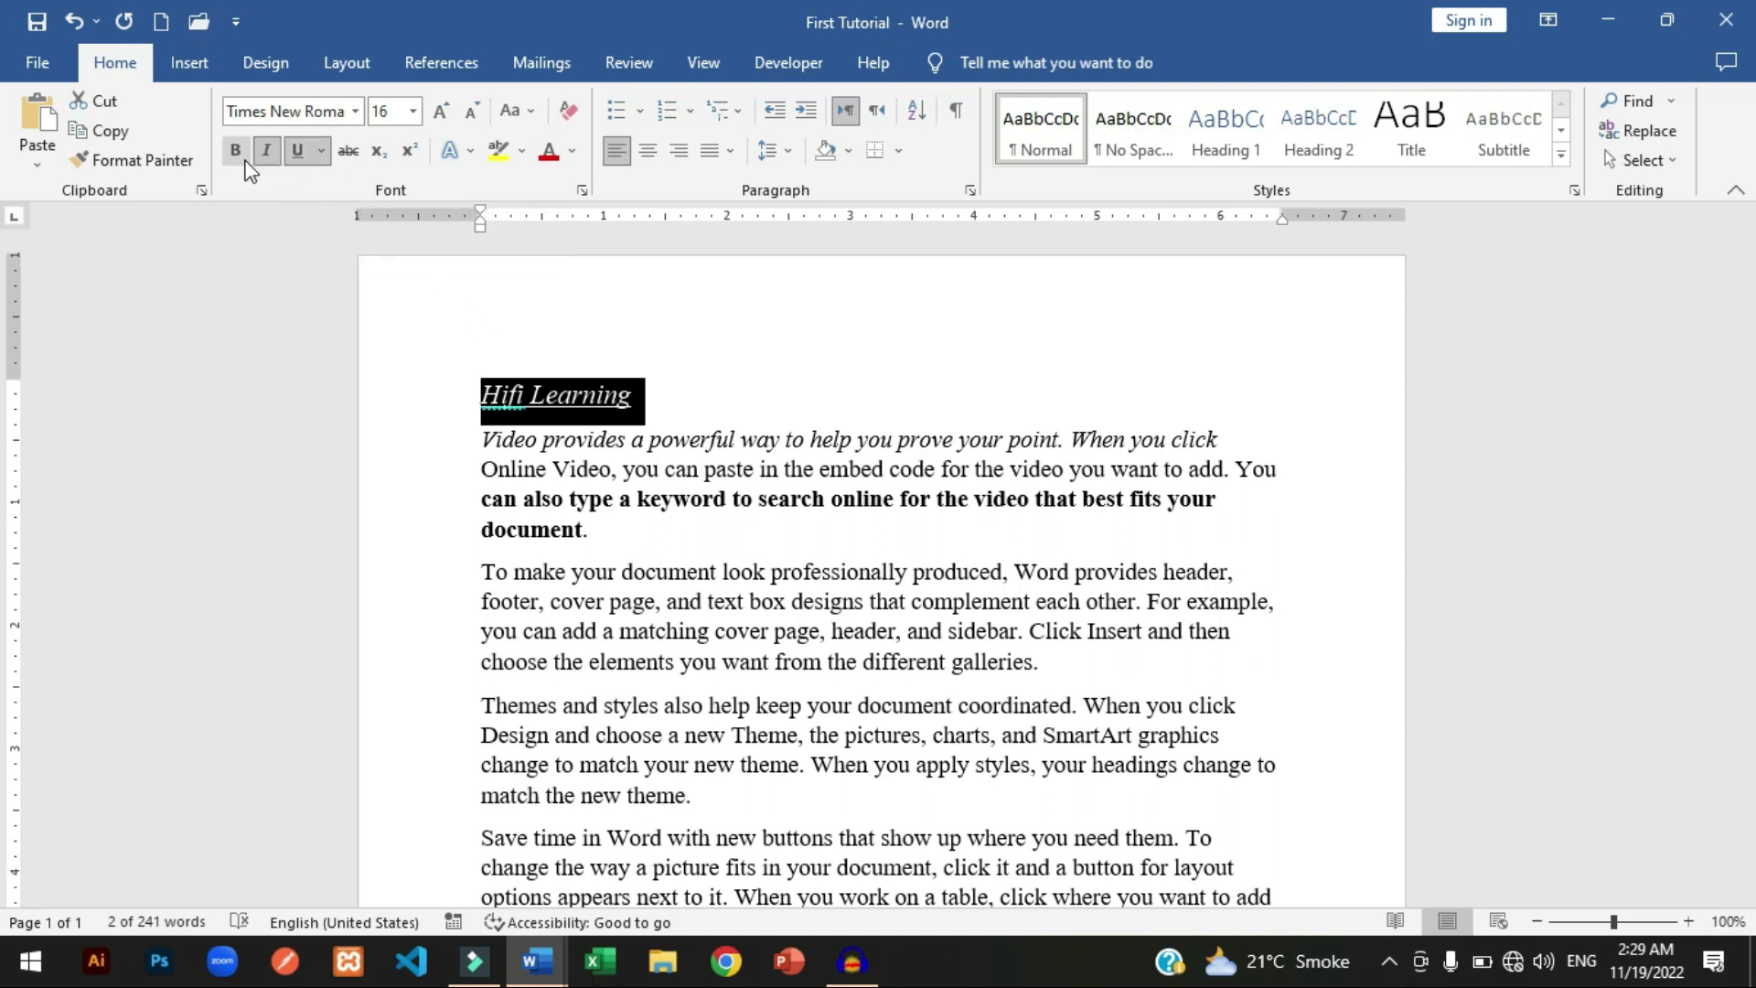
click(659, 403)
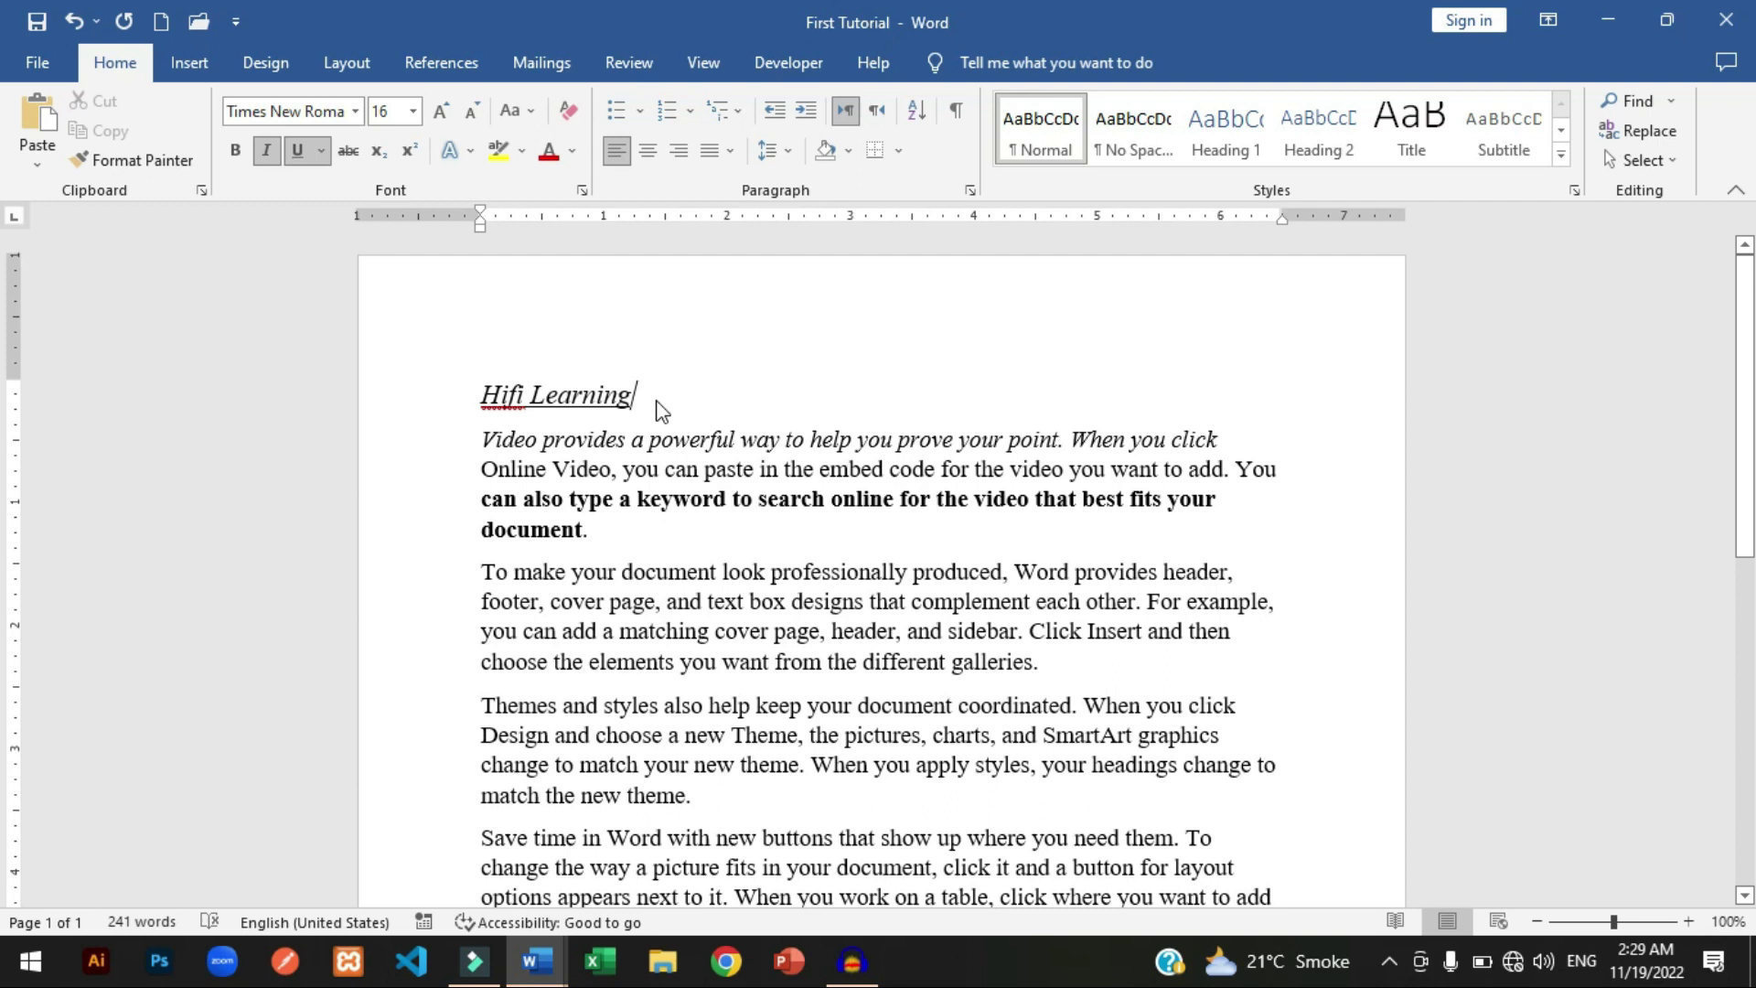
drag(485, 378, 619, 400)
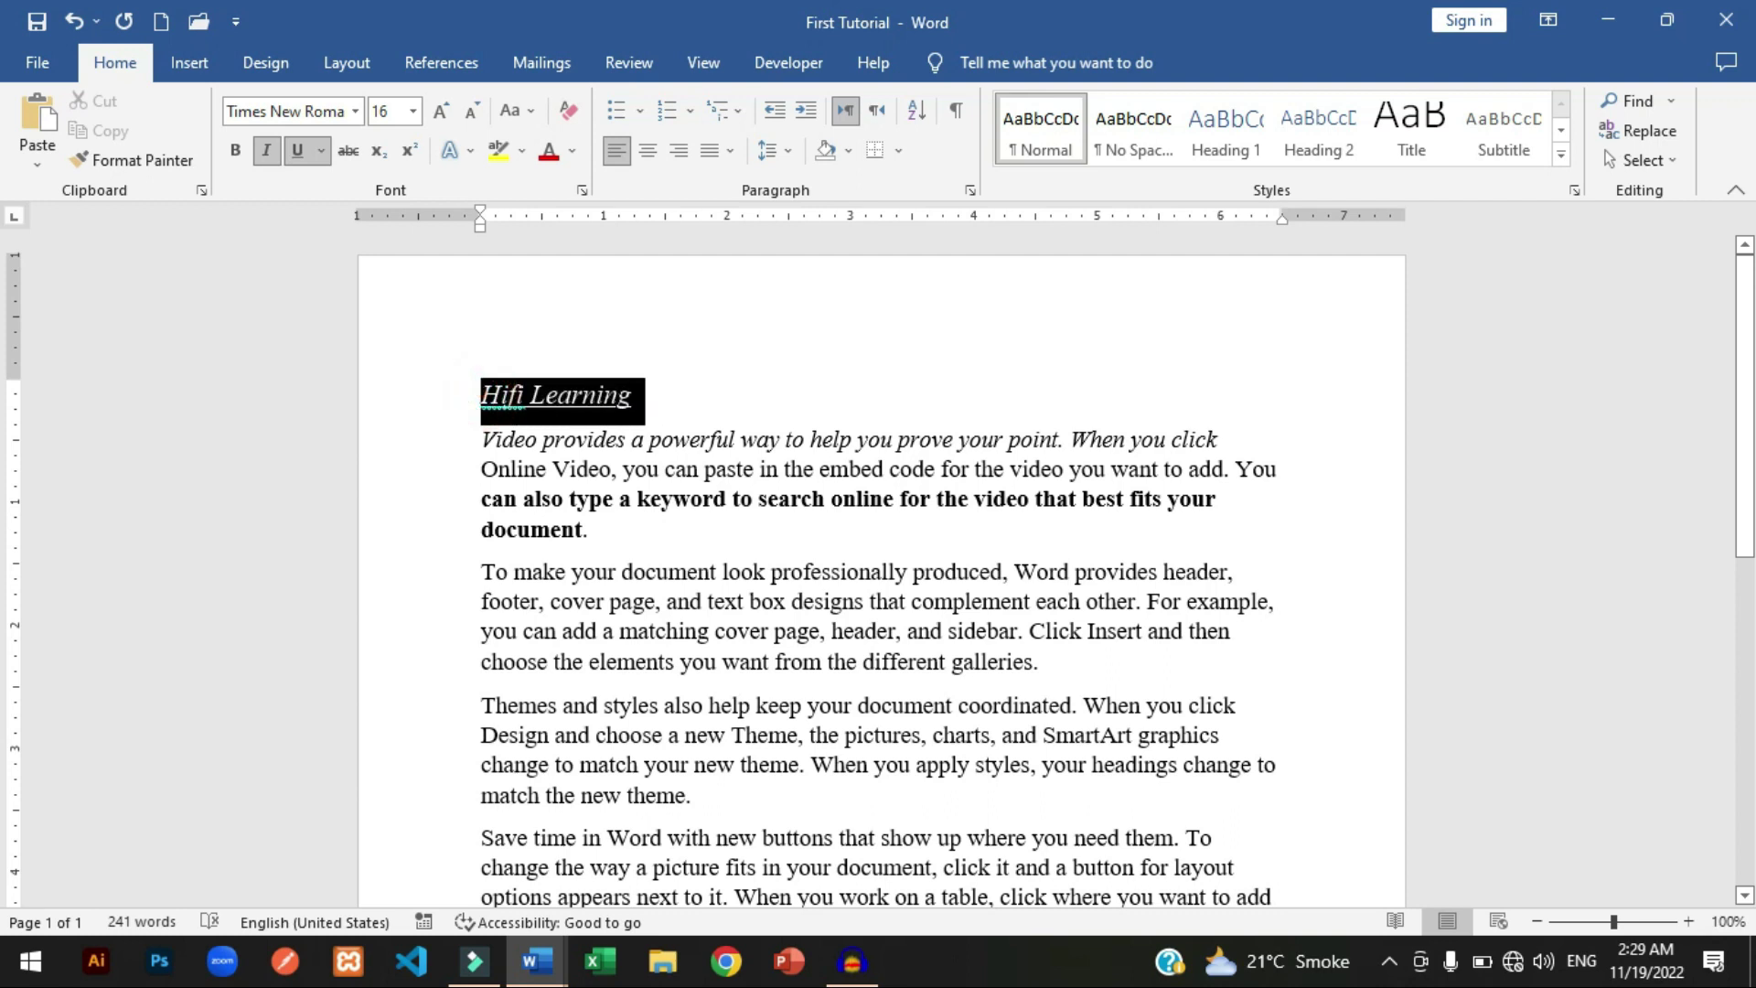
click(673, 408)
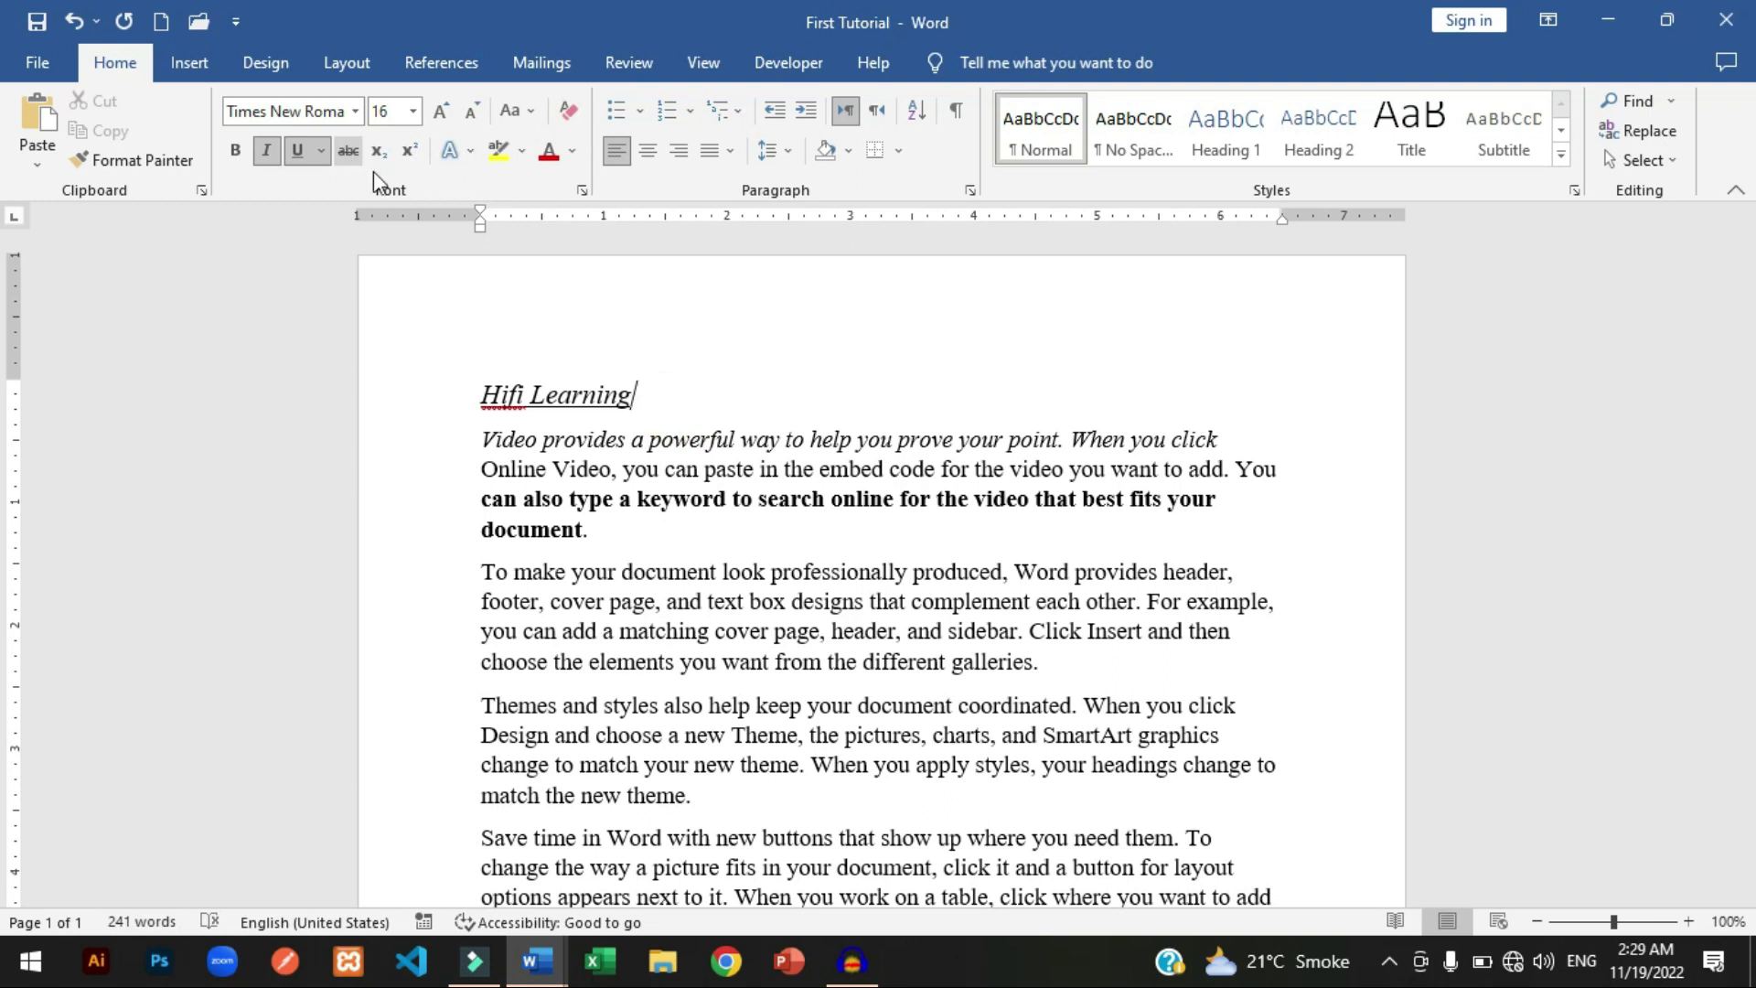
Add a new line at the end of the document reading "Keyboard 1000 Discount Price 300".
scroll(710, 399, down, 7)
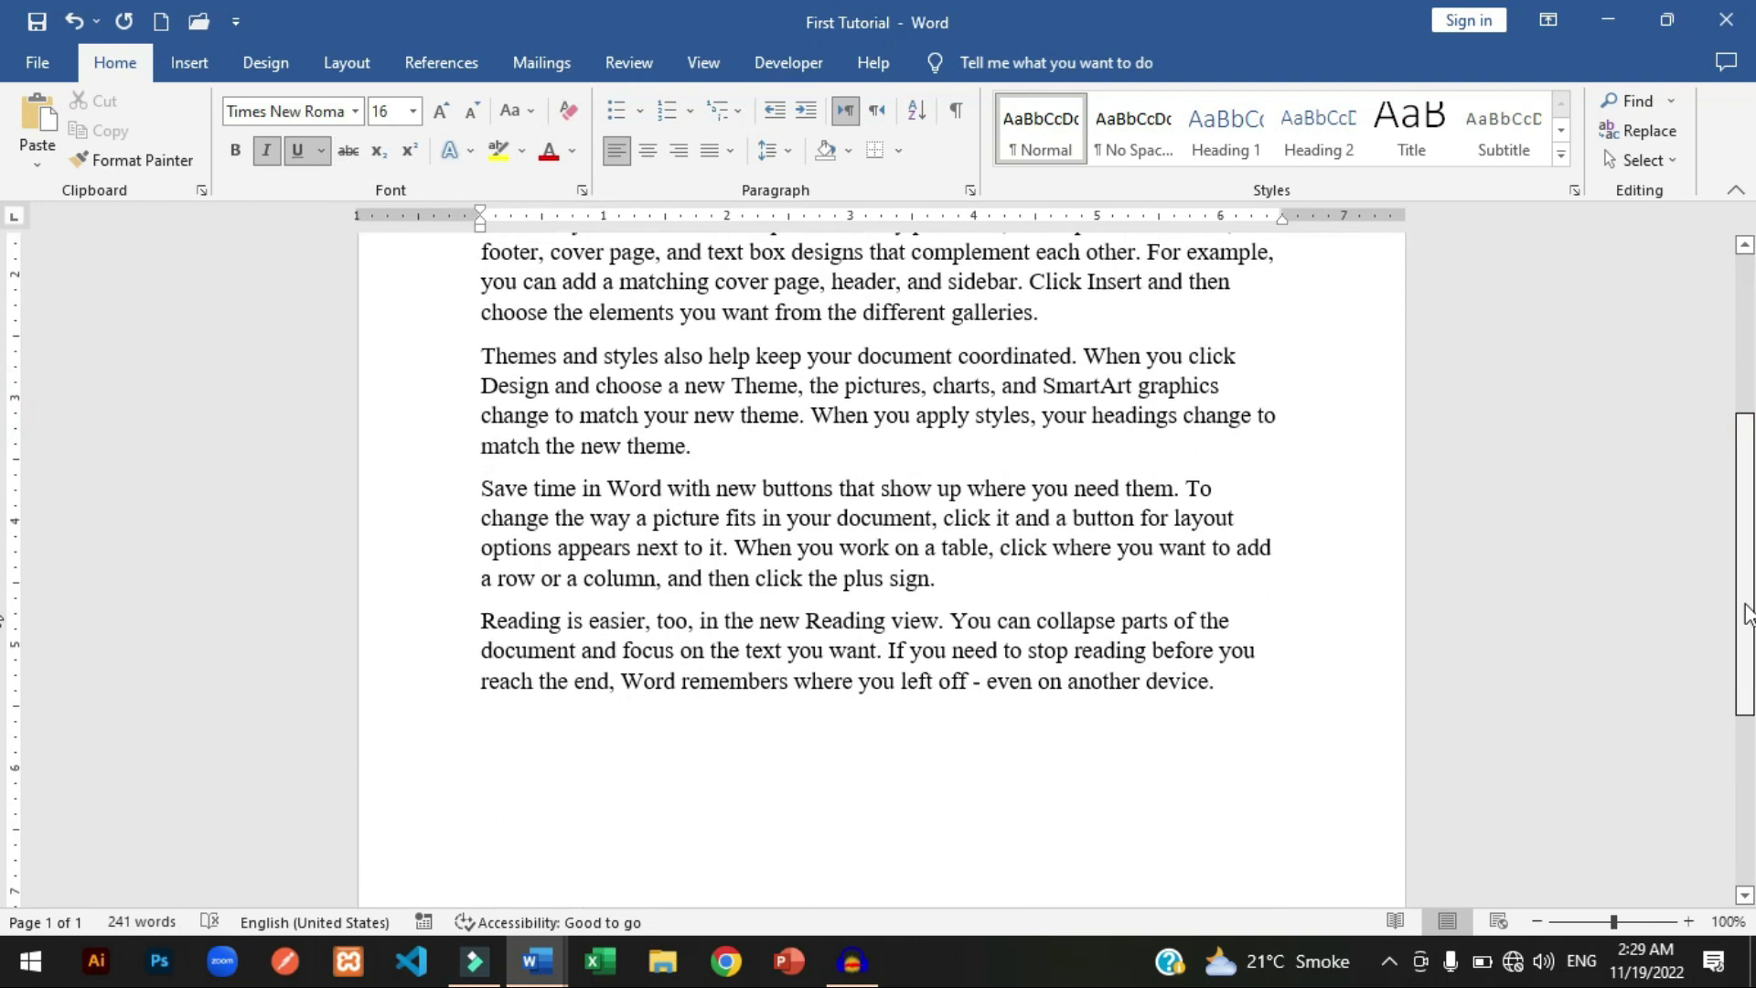
click(1239, 371)
key(Return)
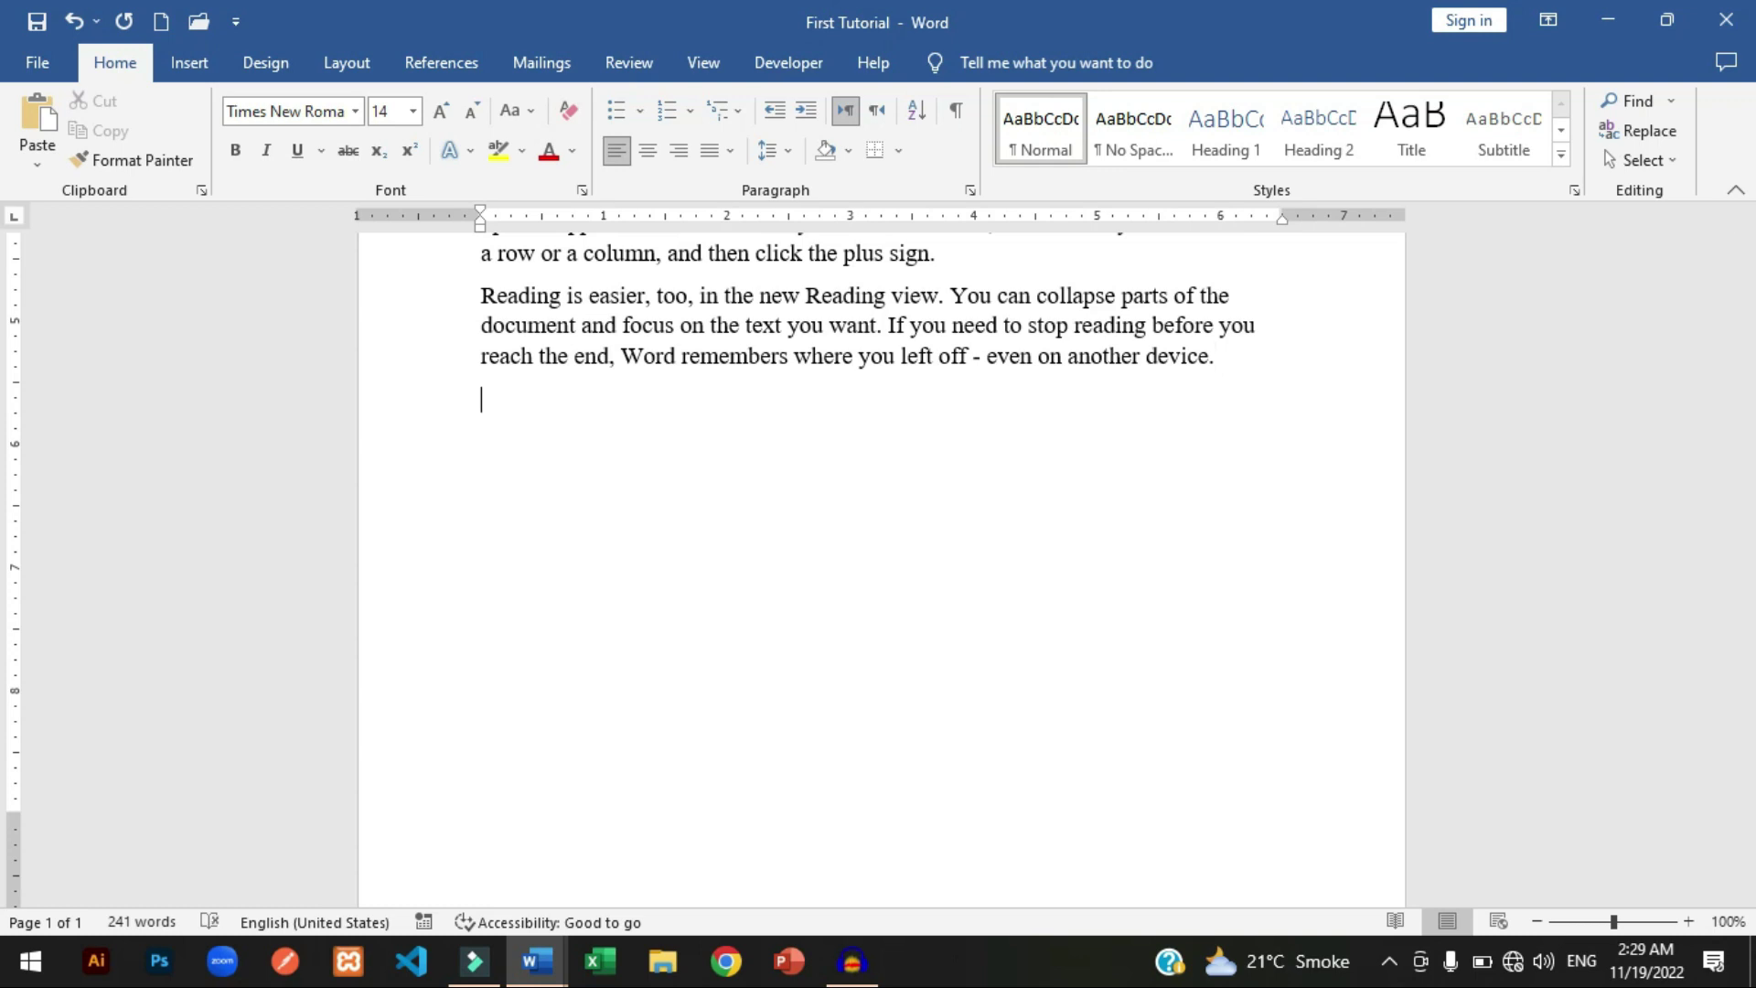
text(K)
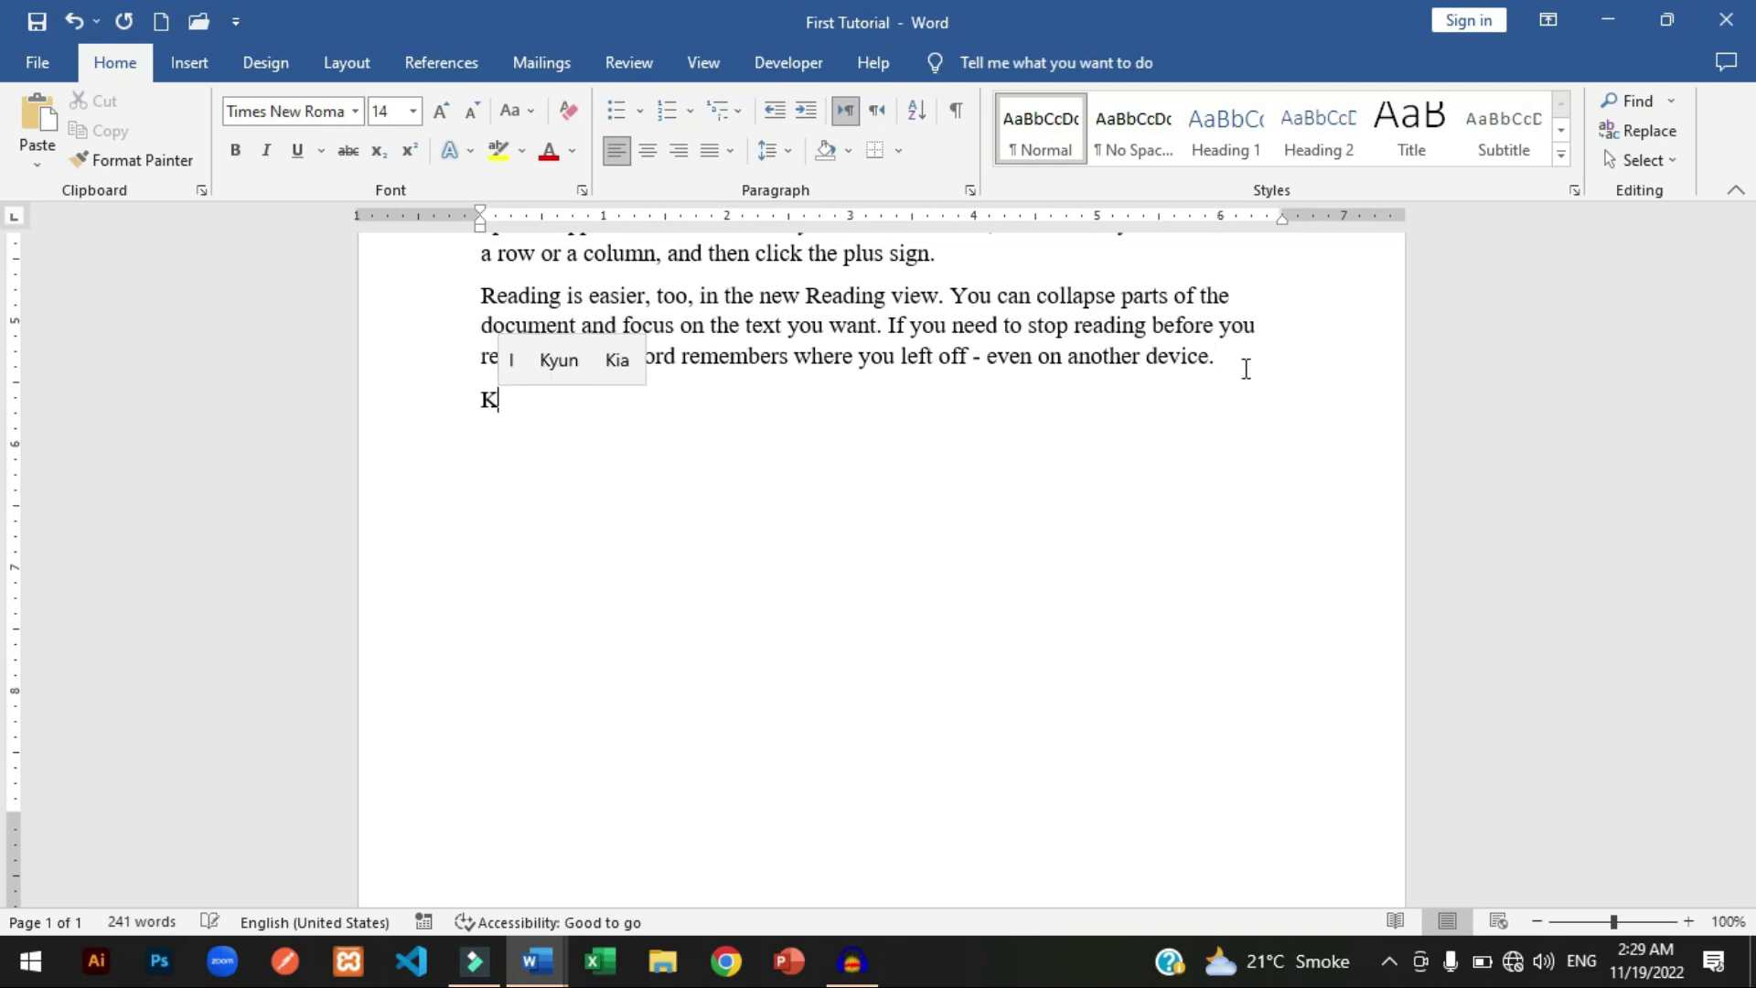
text(eyboard 1000)
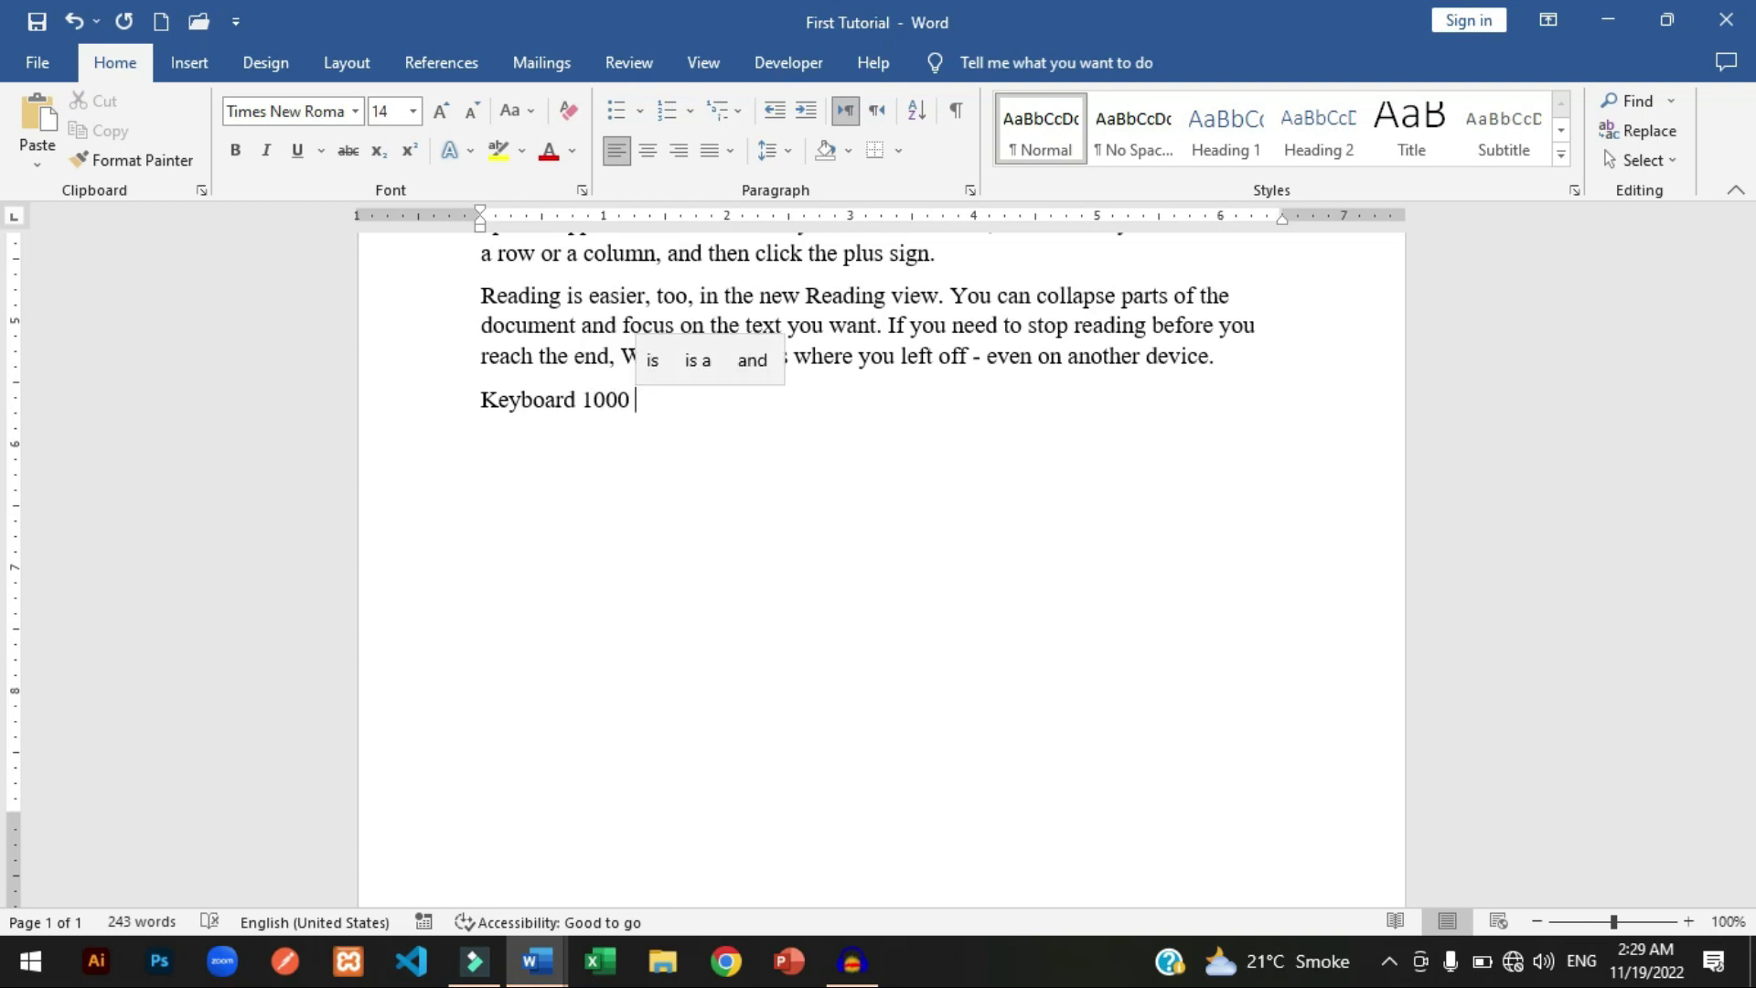
text( Disc)
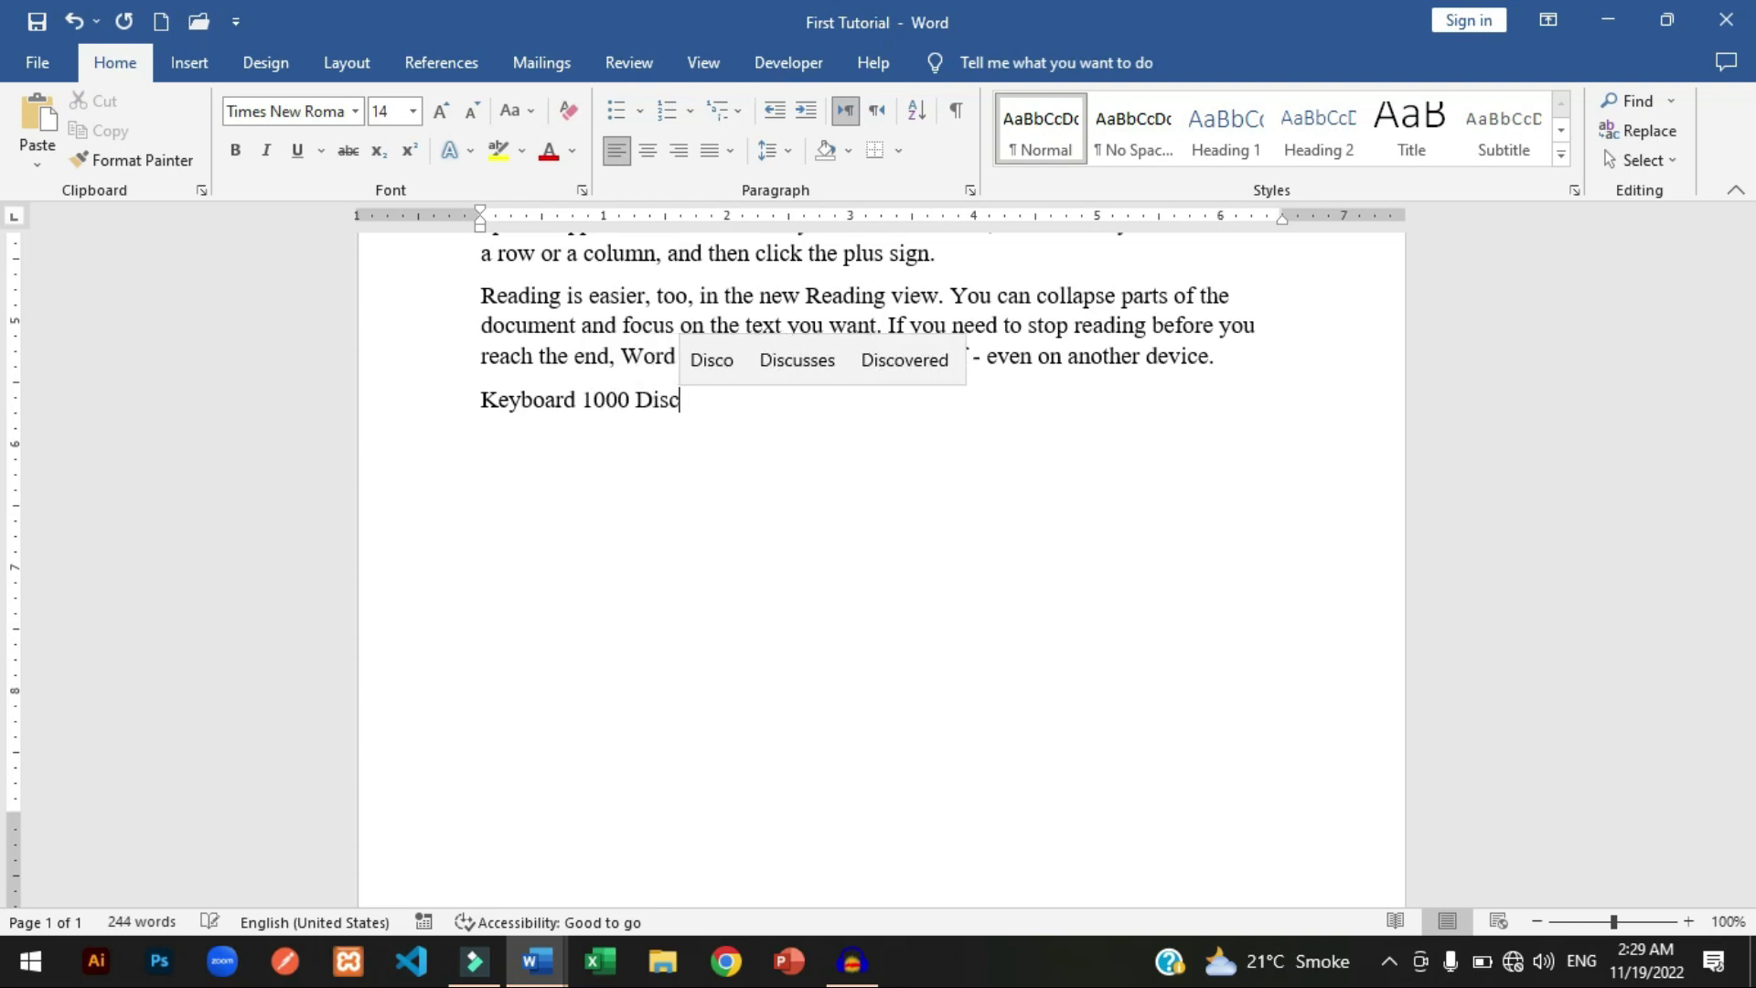
text(ount Price)
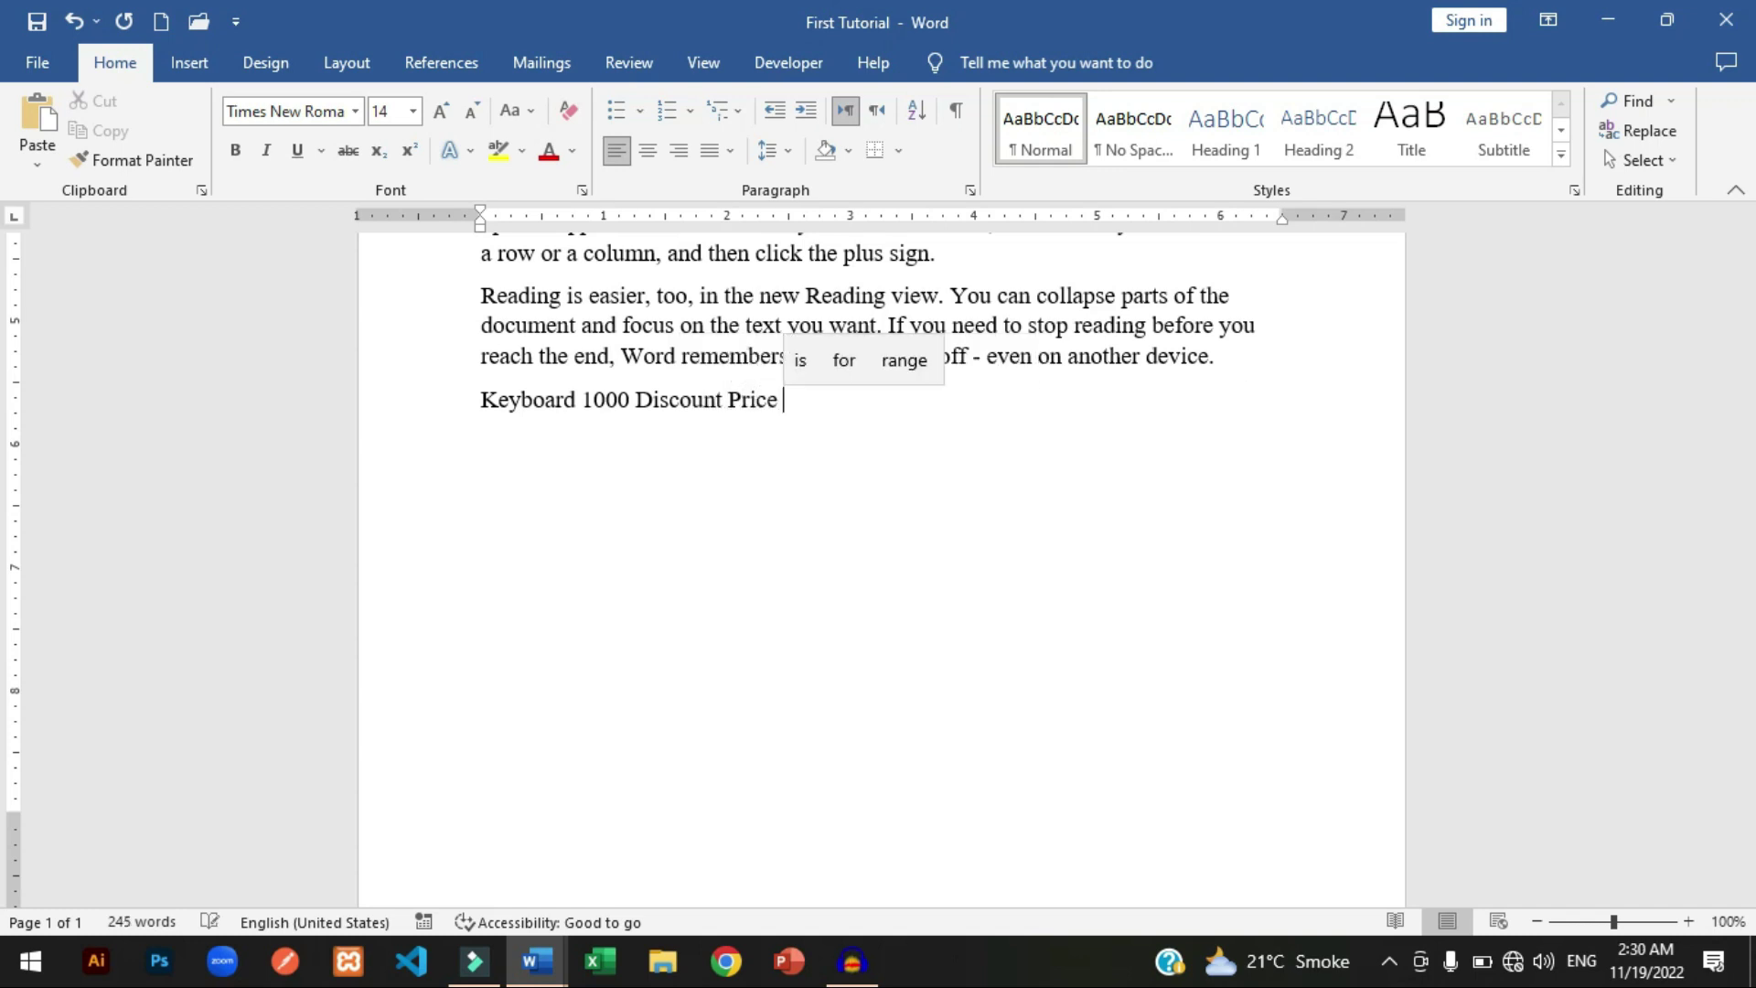
text( 300)
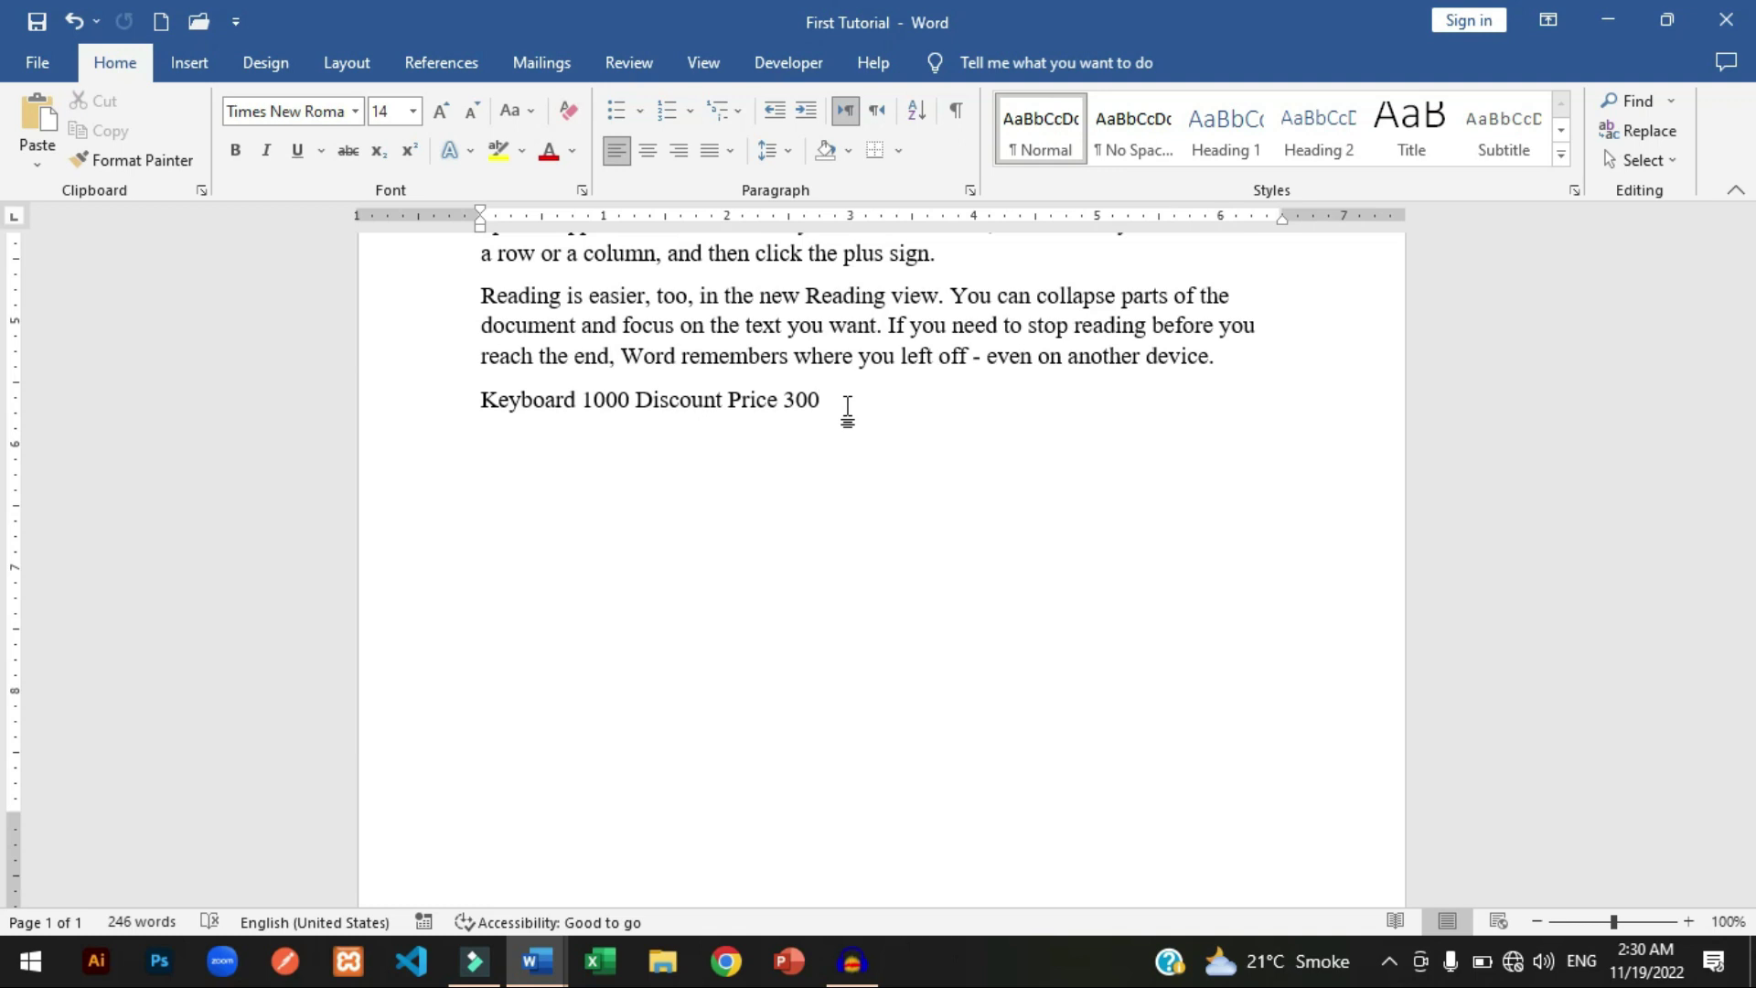
Apply strikethrough to the price "1000" in the keyboard line.
drag(583, 400, 637, 404)
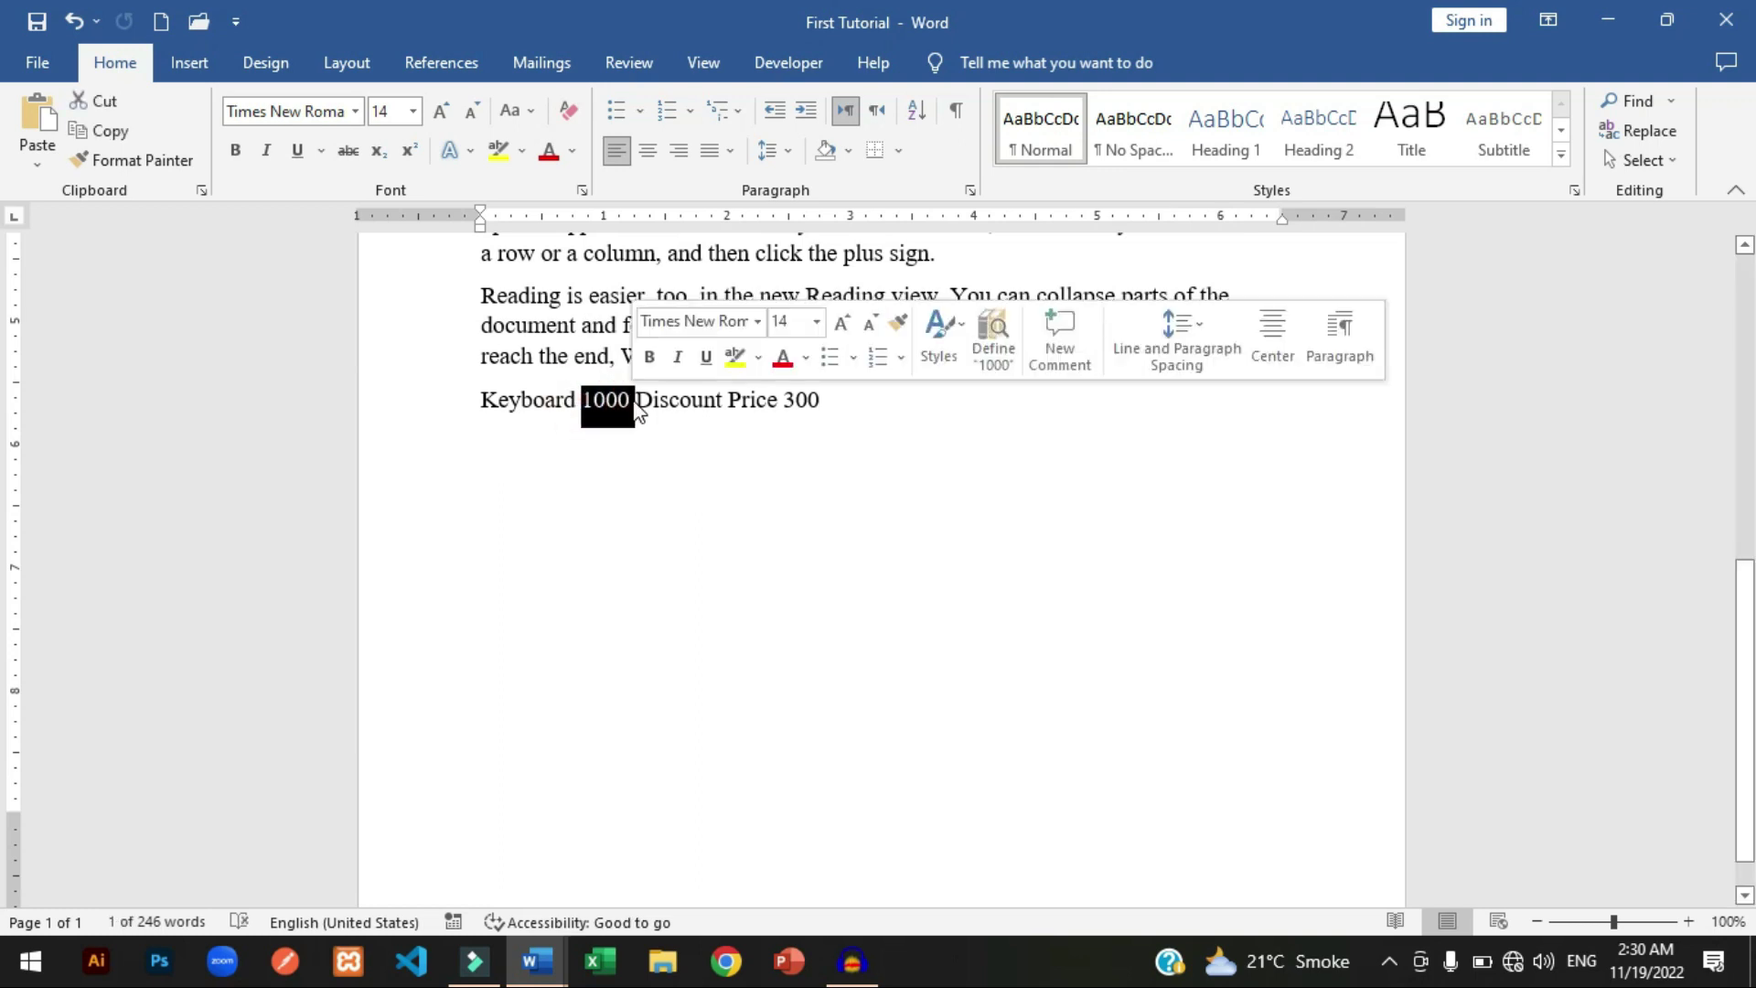
click(348, 151)
click(842, 402)
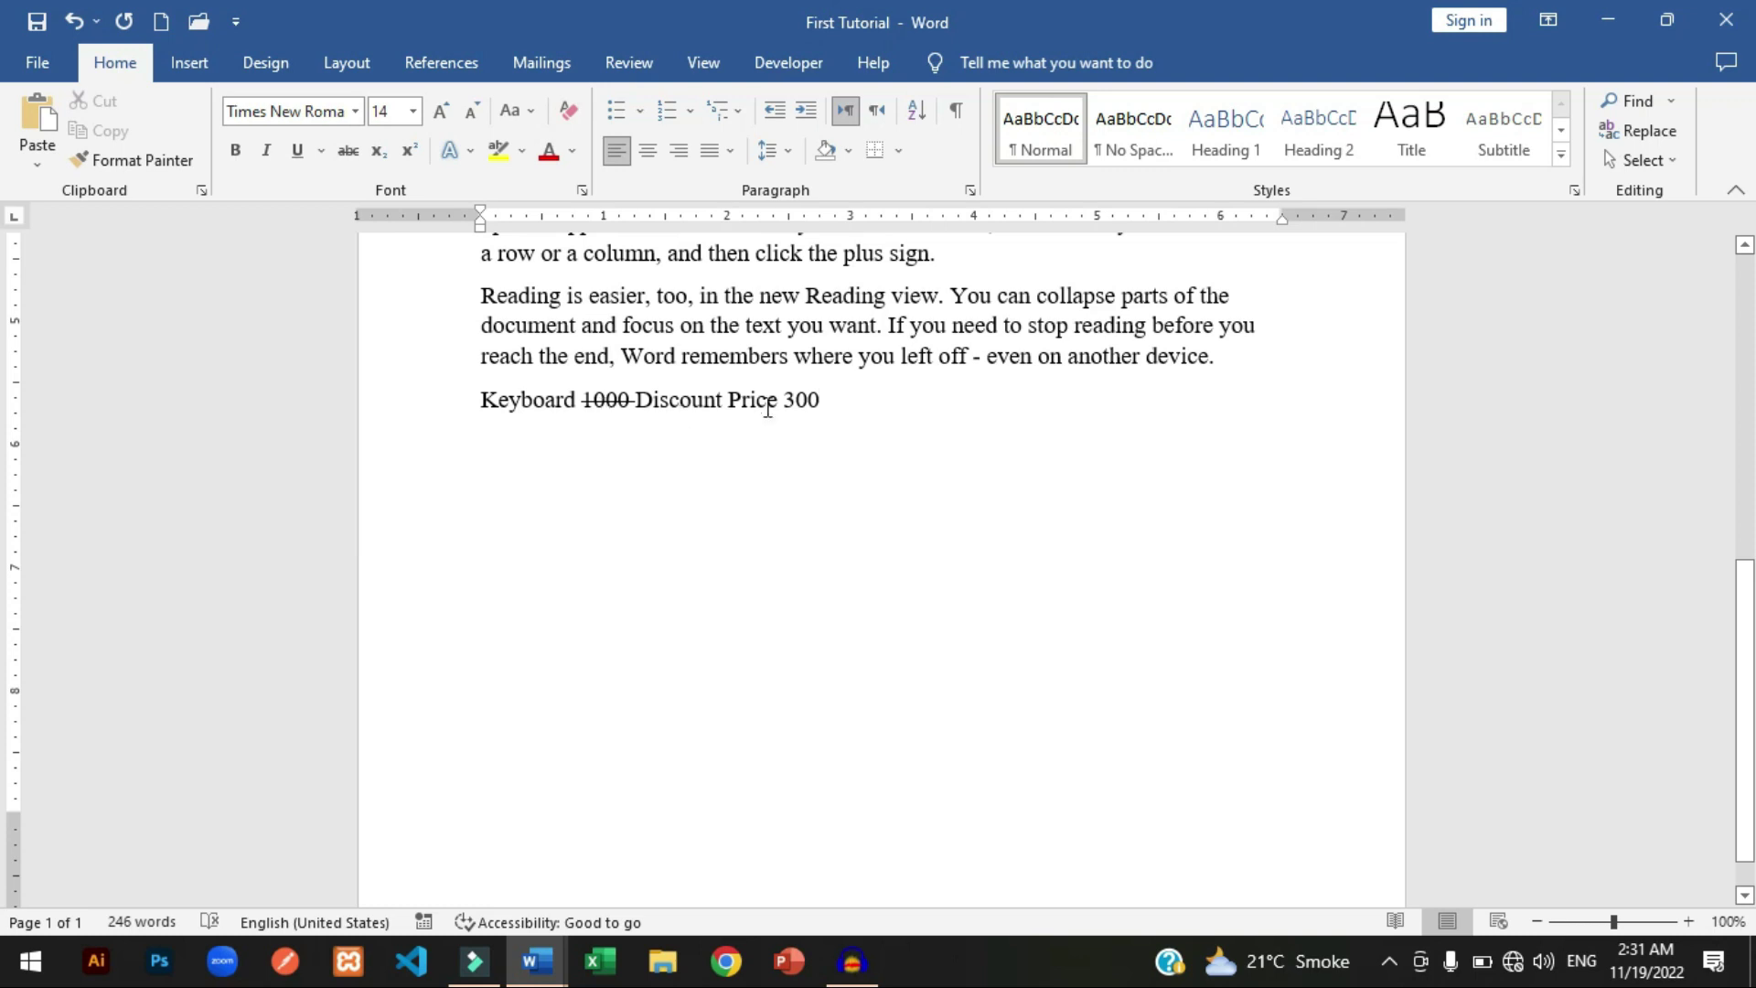
double_click(833, 398)
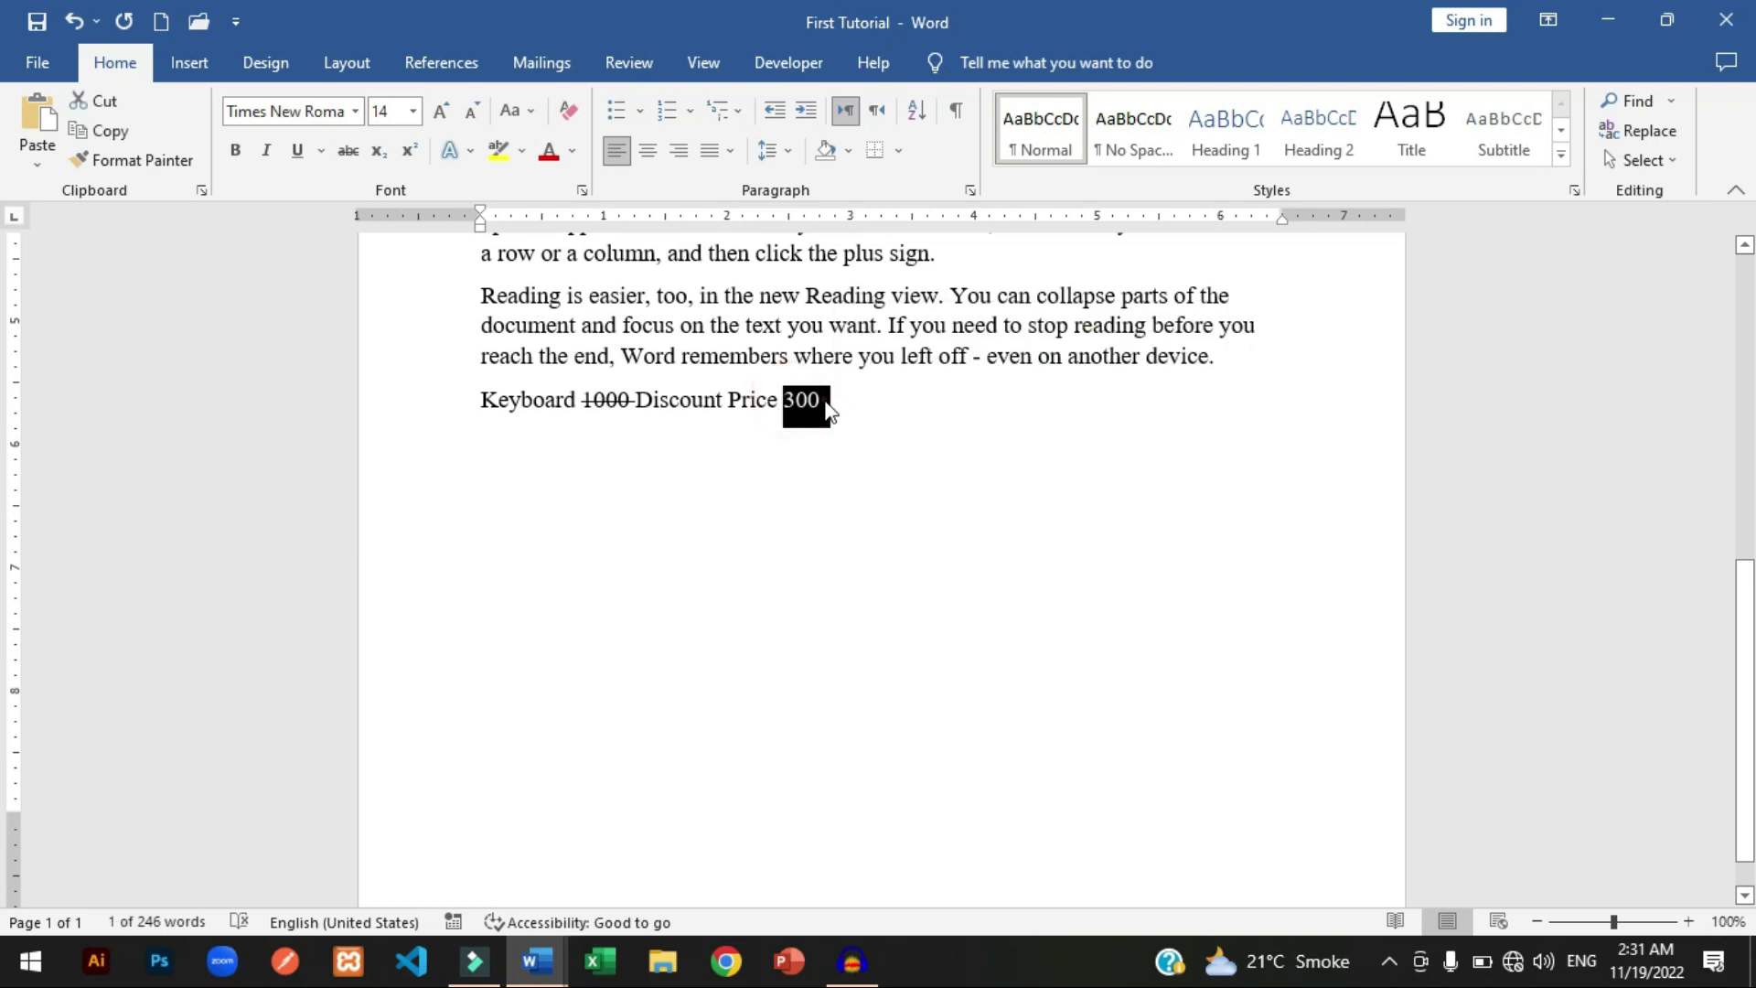
click(828, 429)
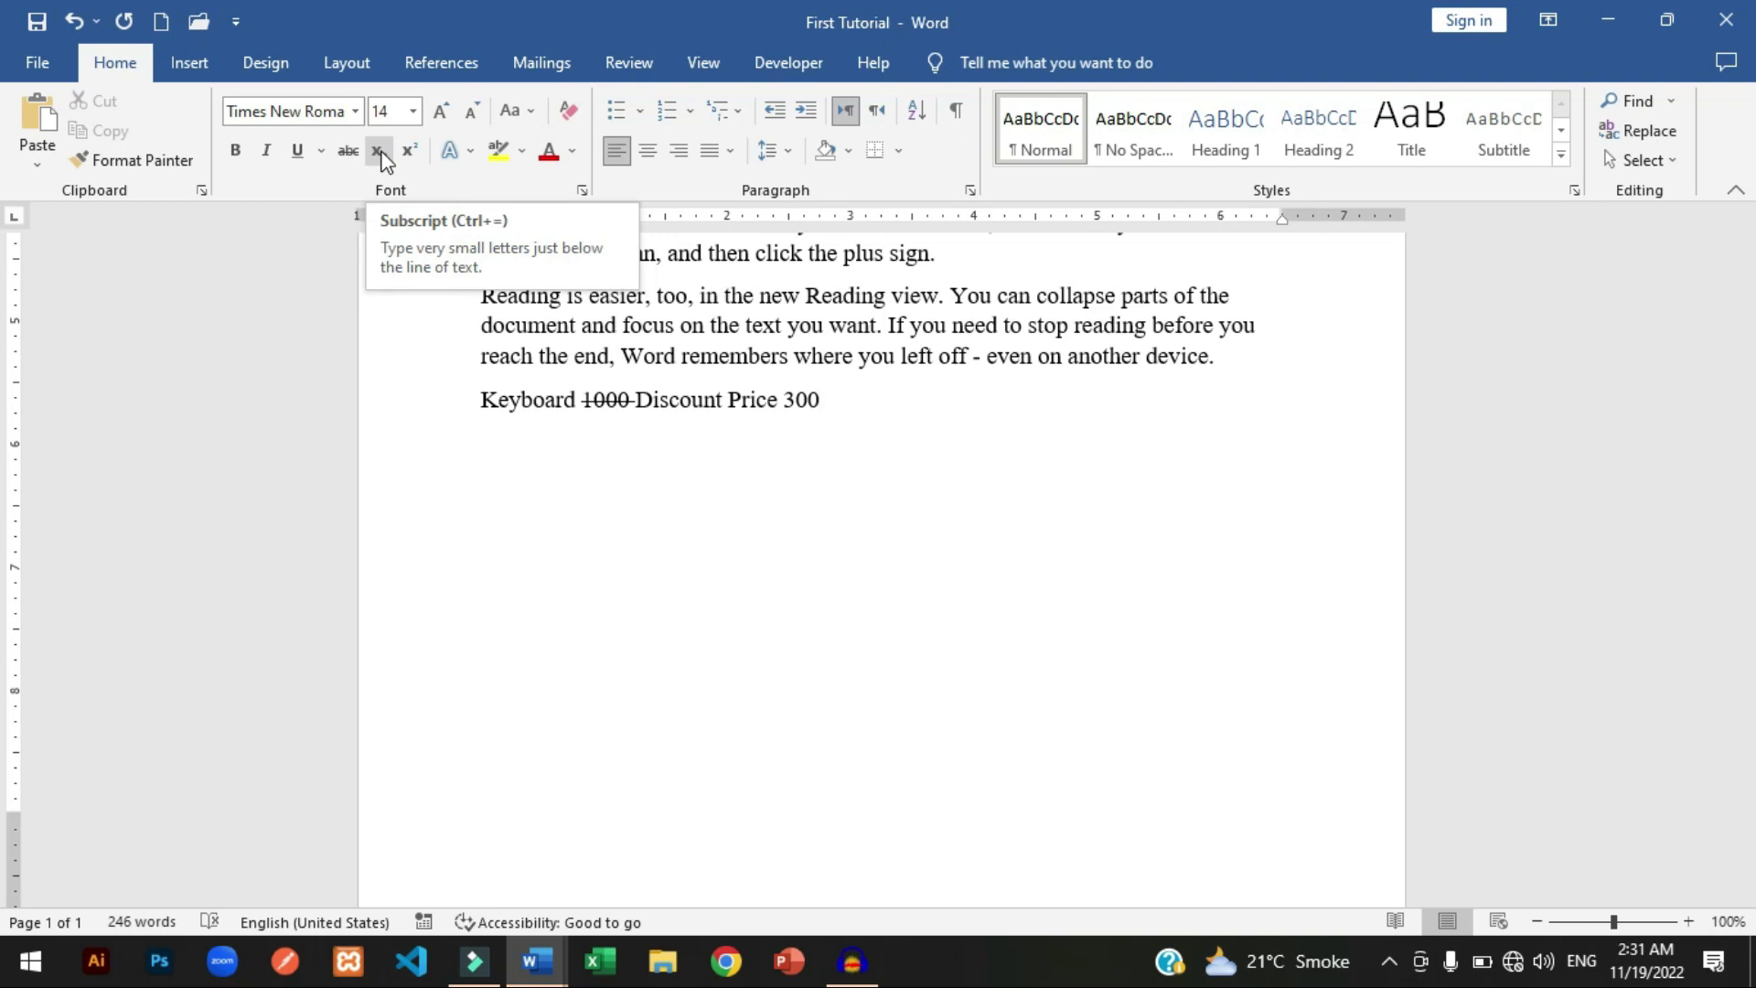
Add "H2O" on a new line below the keyboard line and format its 2 as subscript.
key(Return)
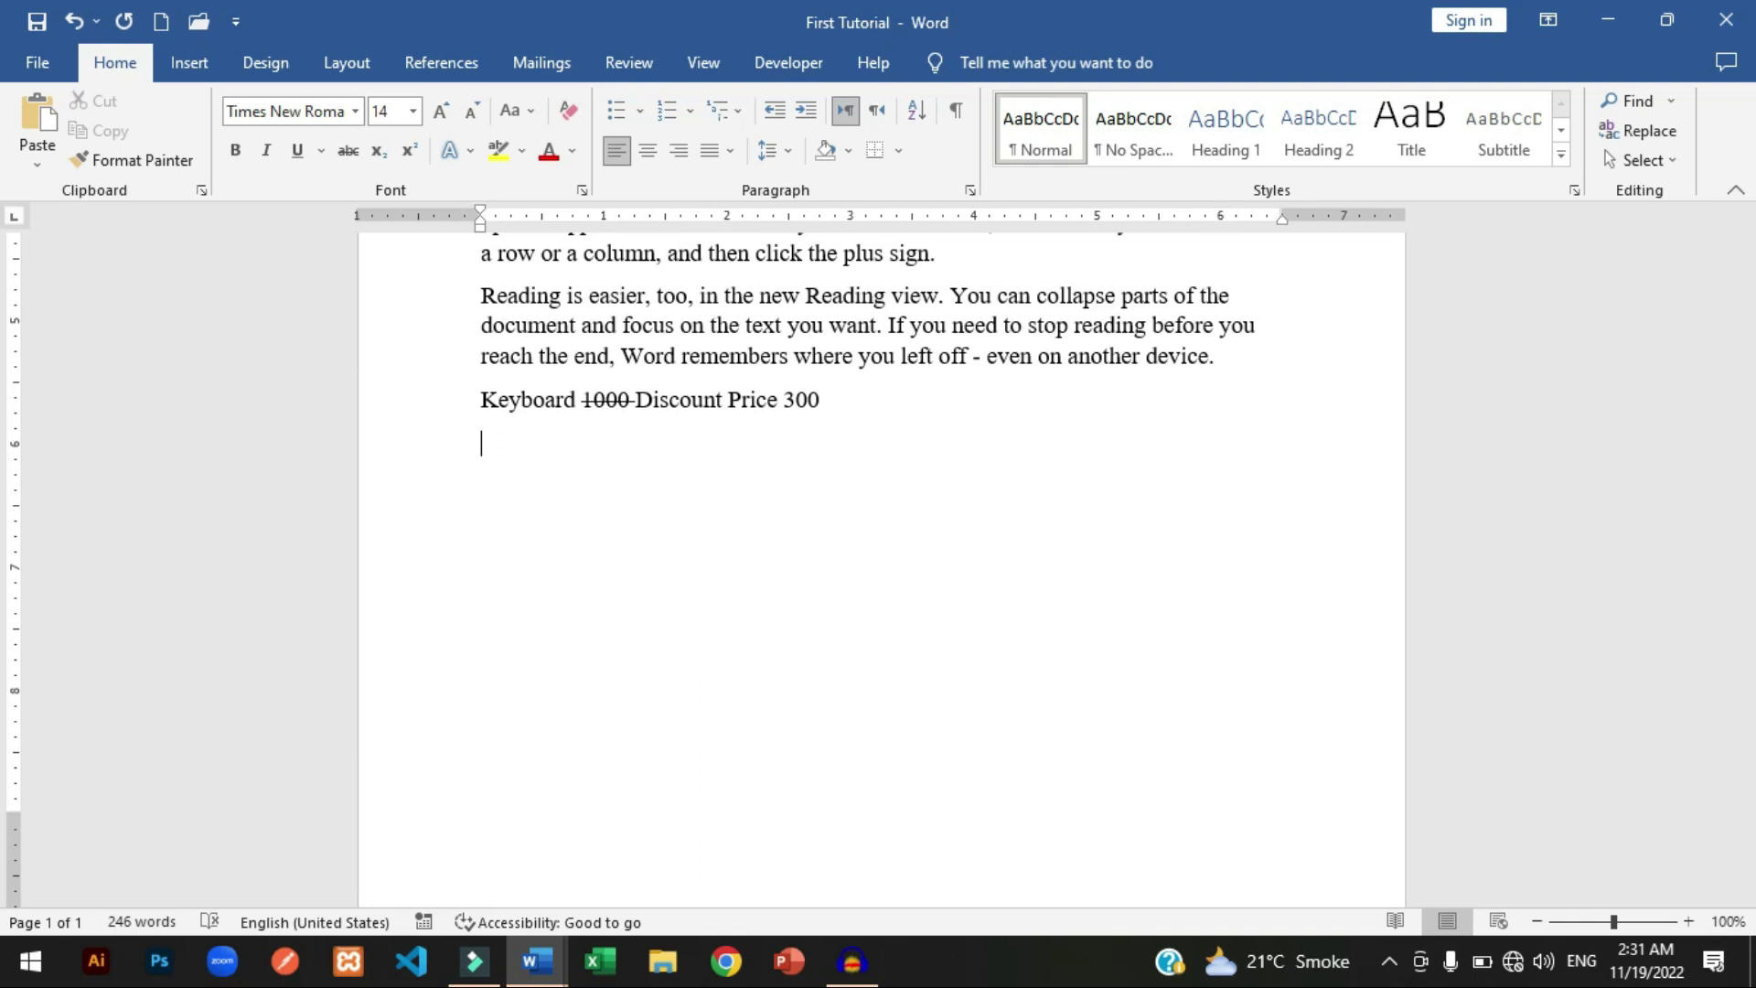
text(H2O)
key(Left)
key(Left)
key(shift+Left)
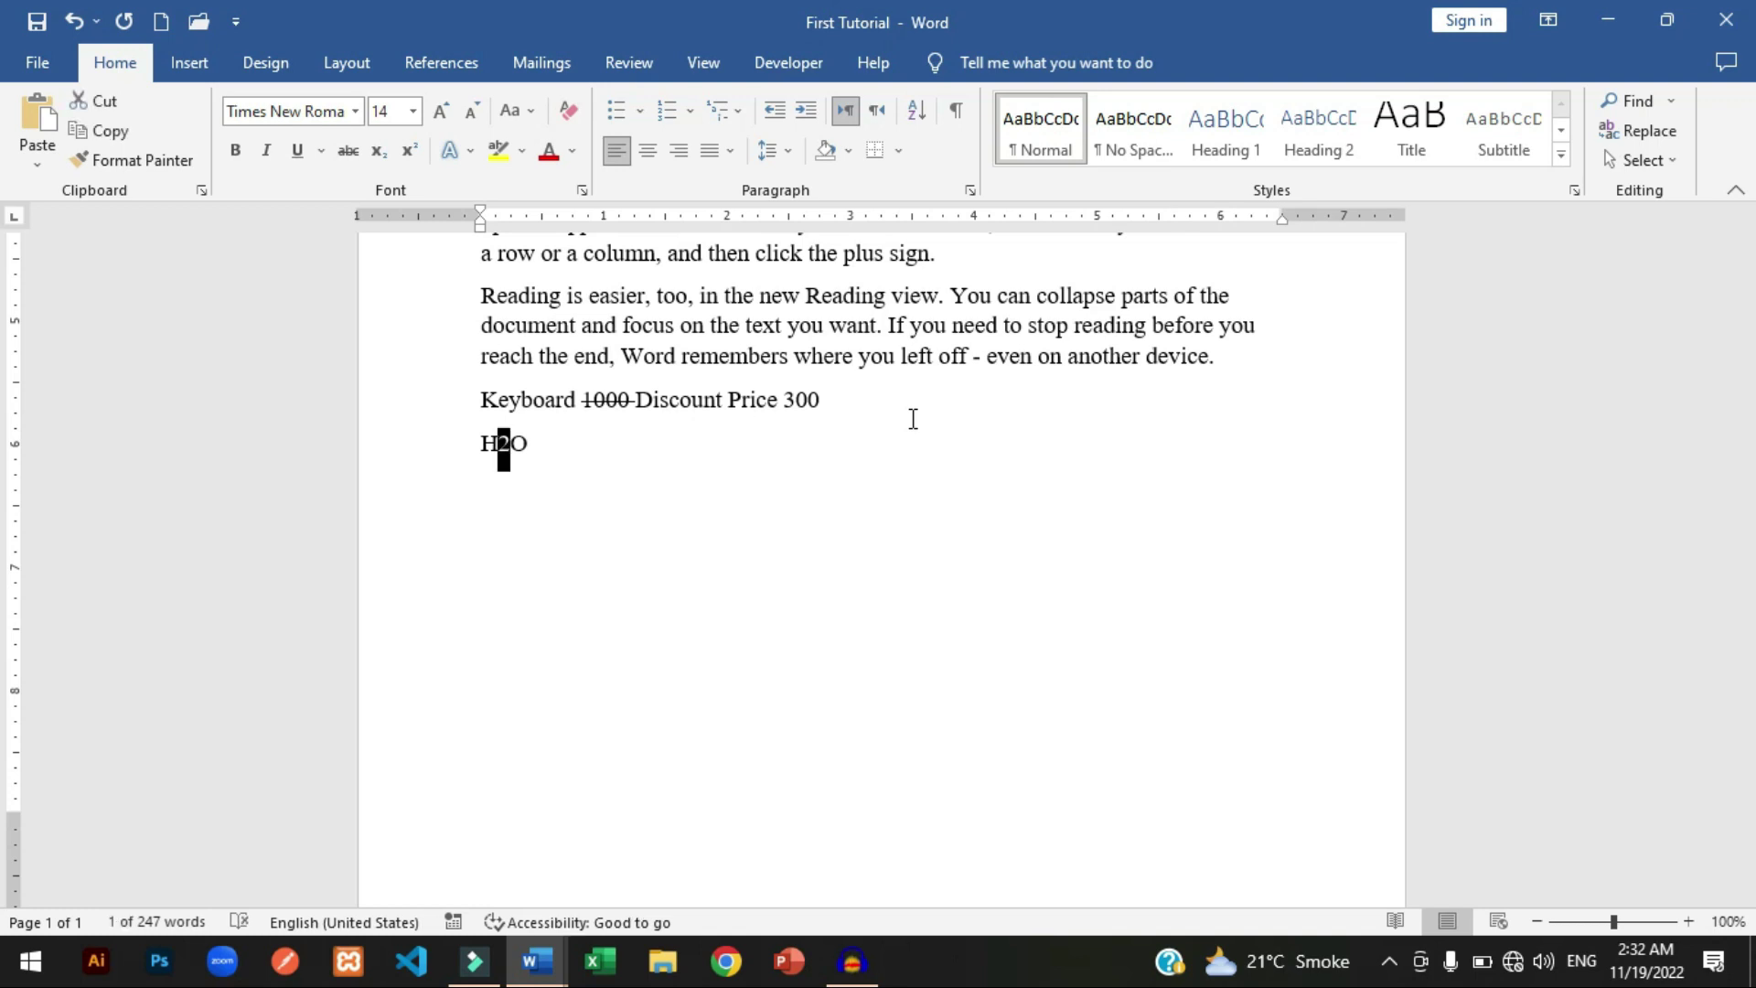
click(377, 151)
click(552, 451)
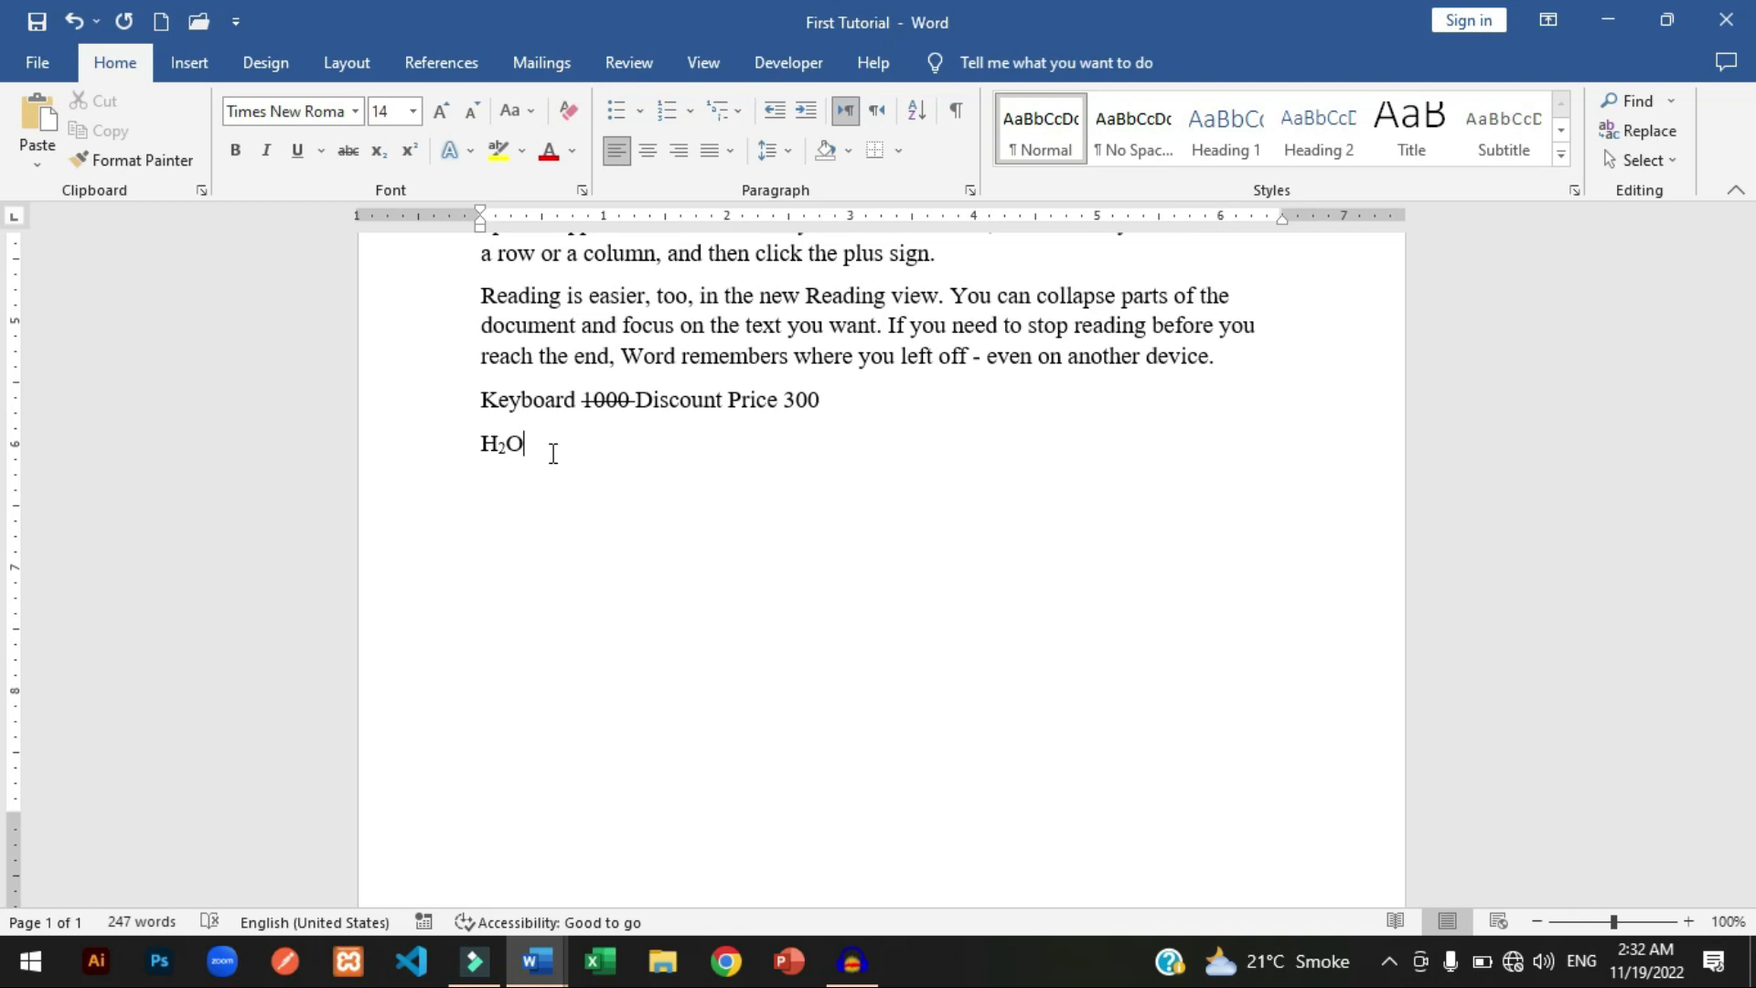
Enlarge the whole H2O formula to font size 24.
key(Left)
key(Left)
key(shift+Right)
key(shift+Right)
key(shift+Right)
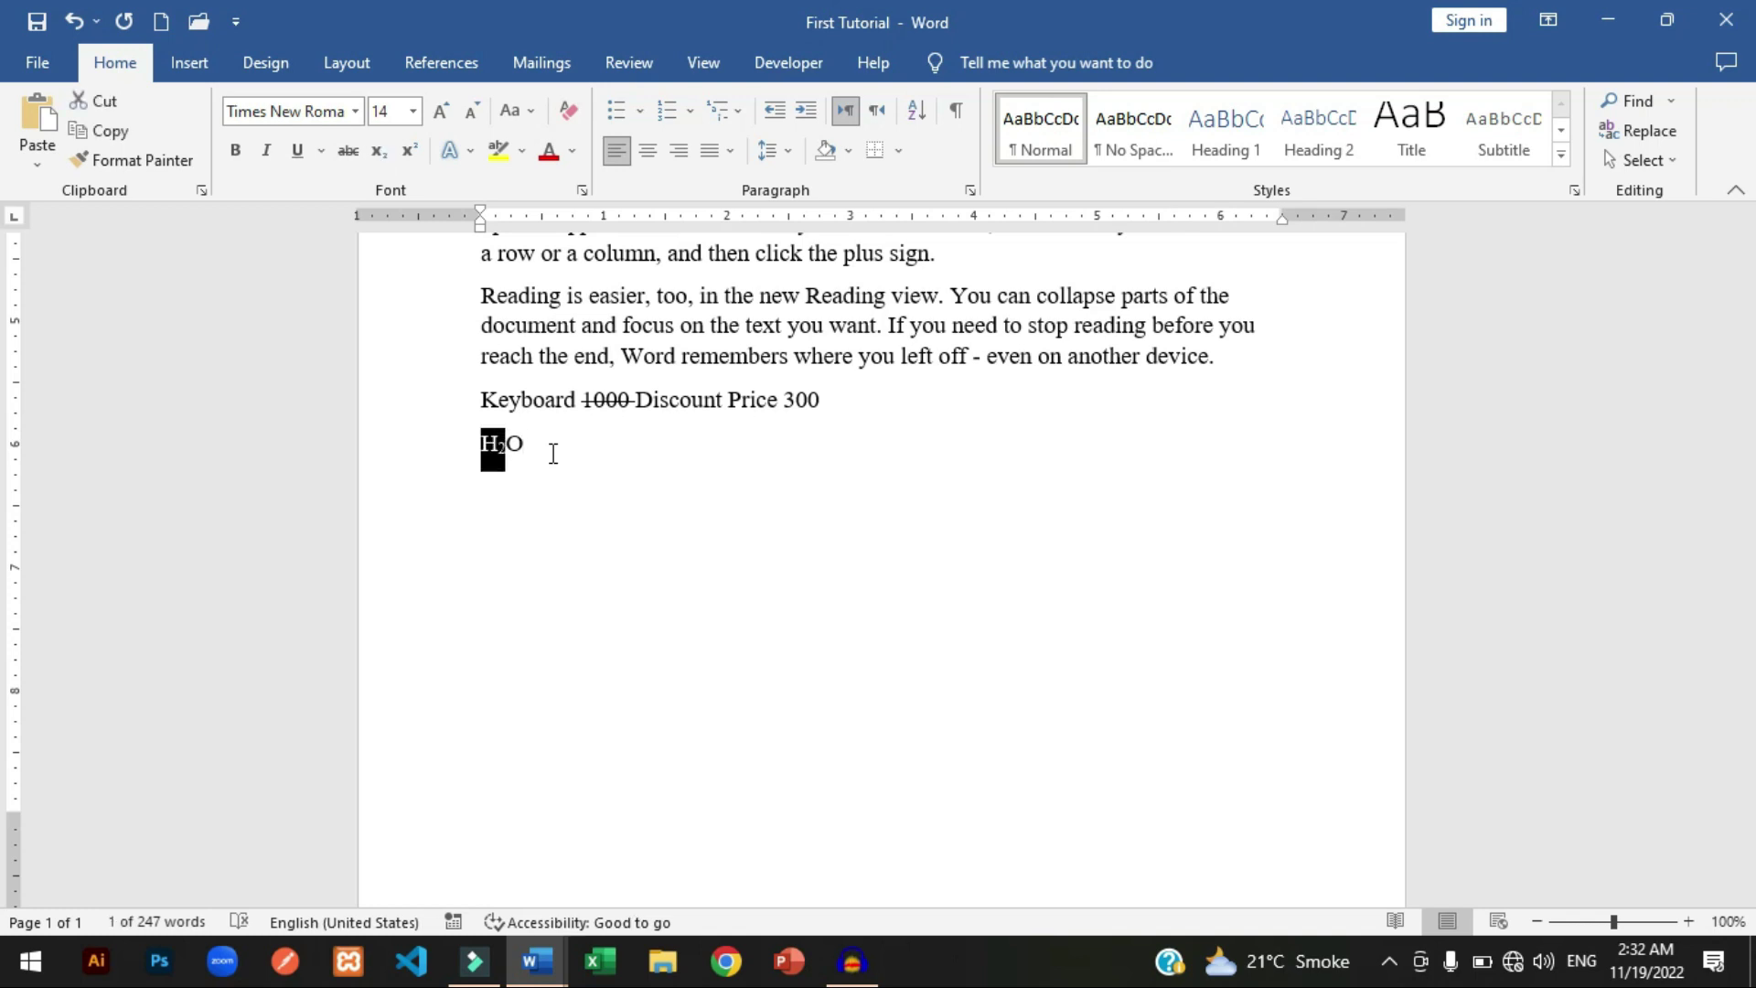
key(ctrl+shift+period)
key(ctrl+shift+period)
key(ctrl+shift+period)
key(ctrl+shift+period)
key(ctrl+shift+period)
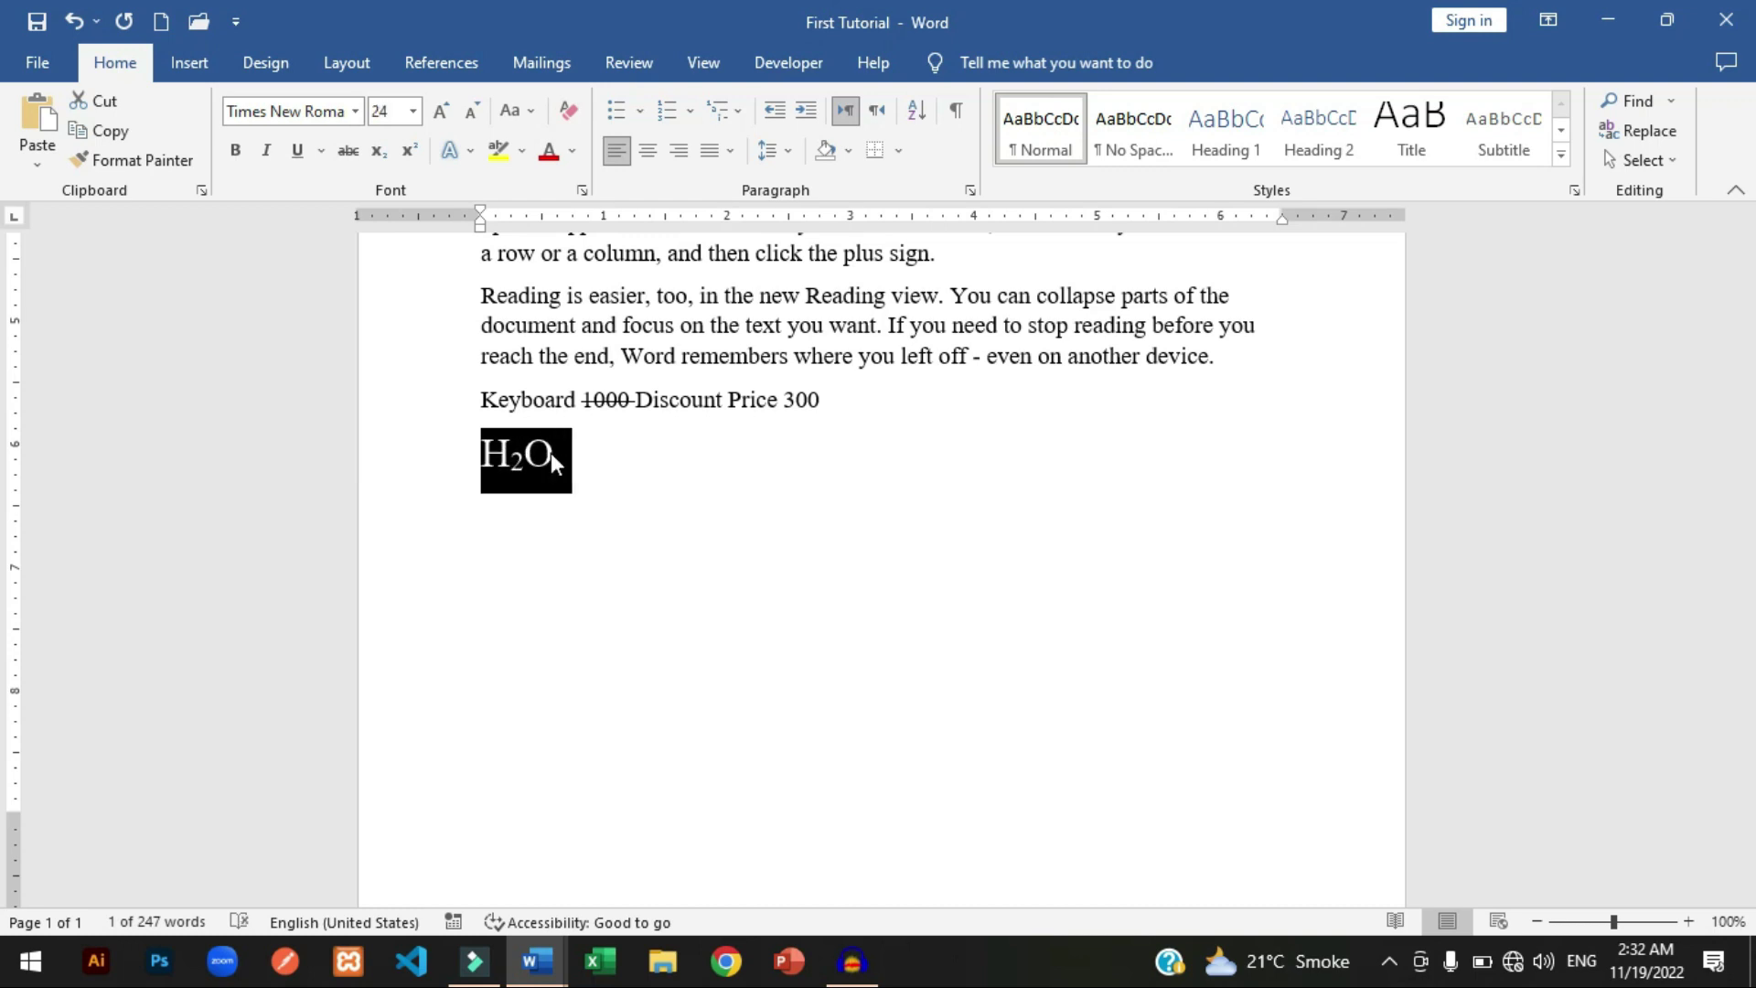
Write "a 2 + b2" on the line below the H2O formula and make the 2 after b superscript.
key(Down)
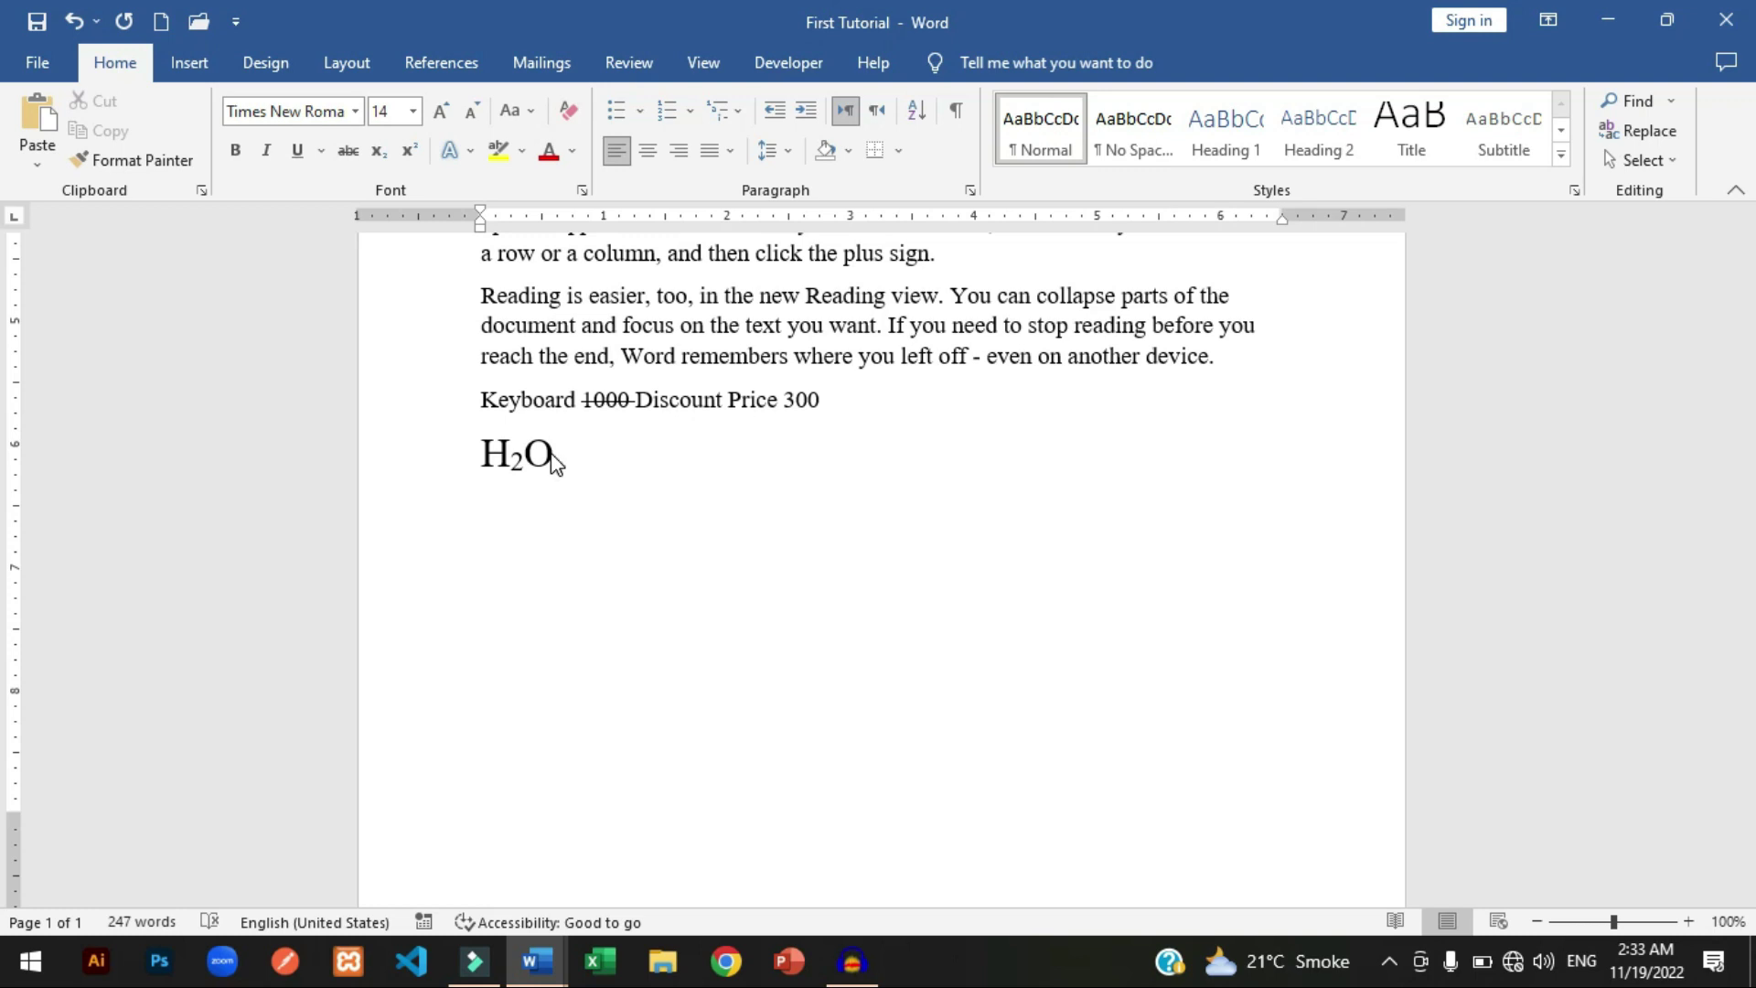
text(a 2 + b2)
key(shift+Left)
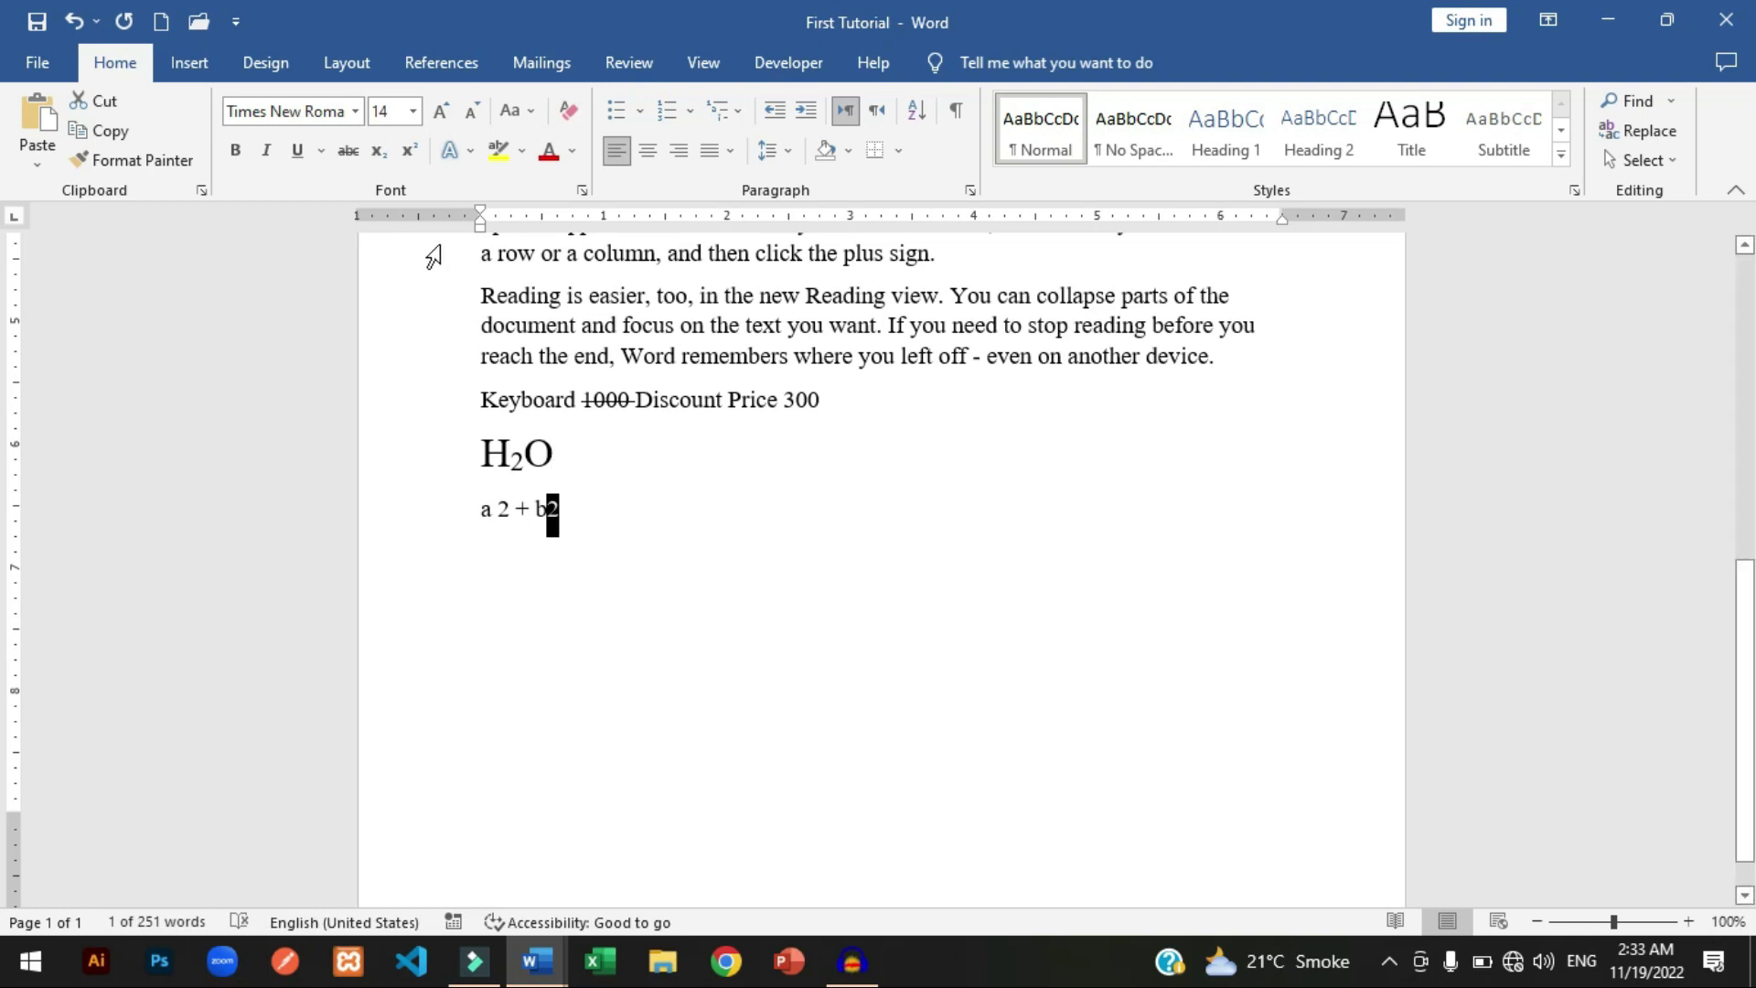
click(412, 152)
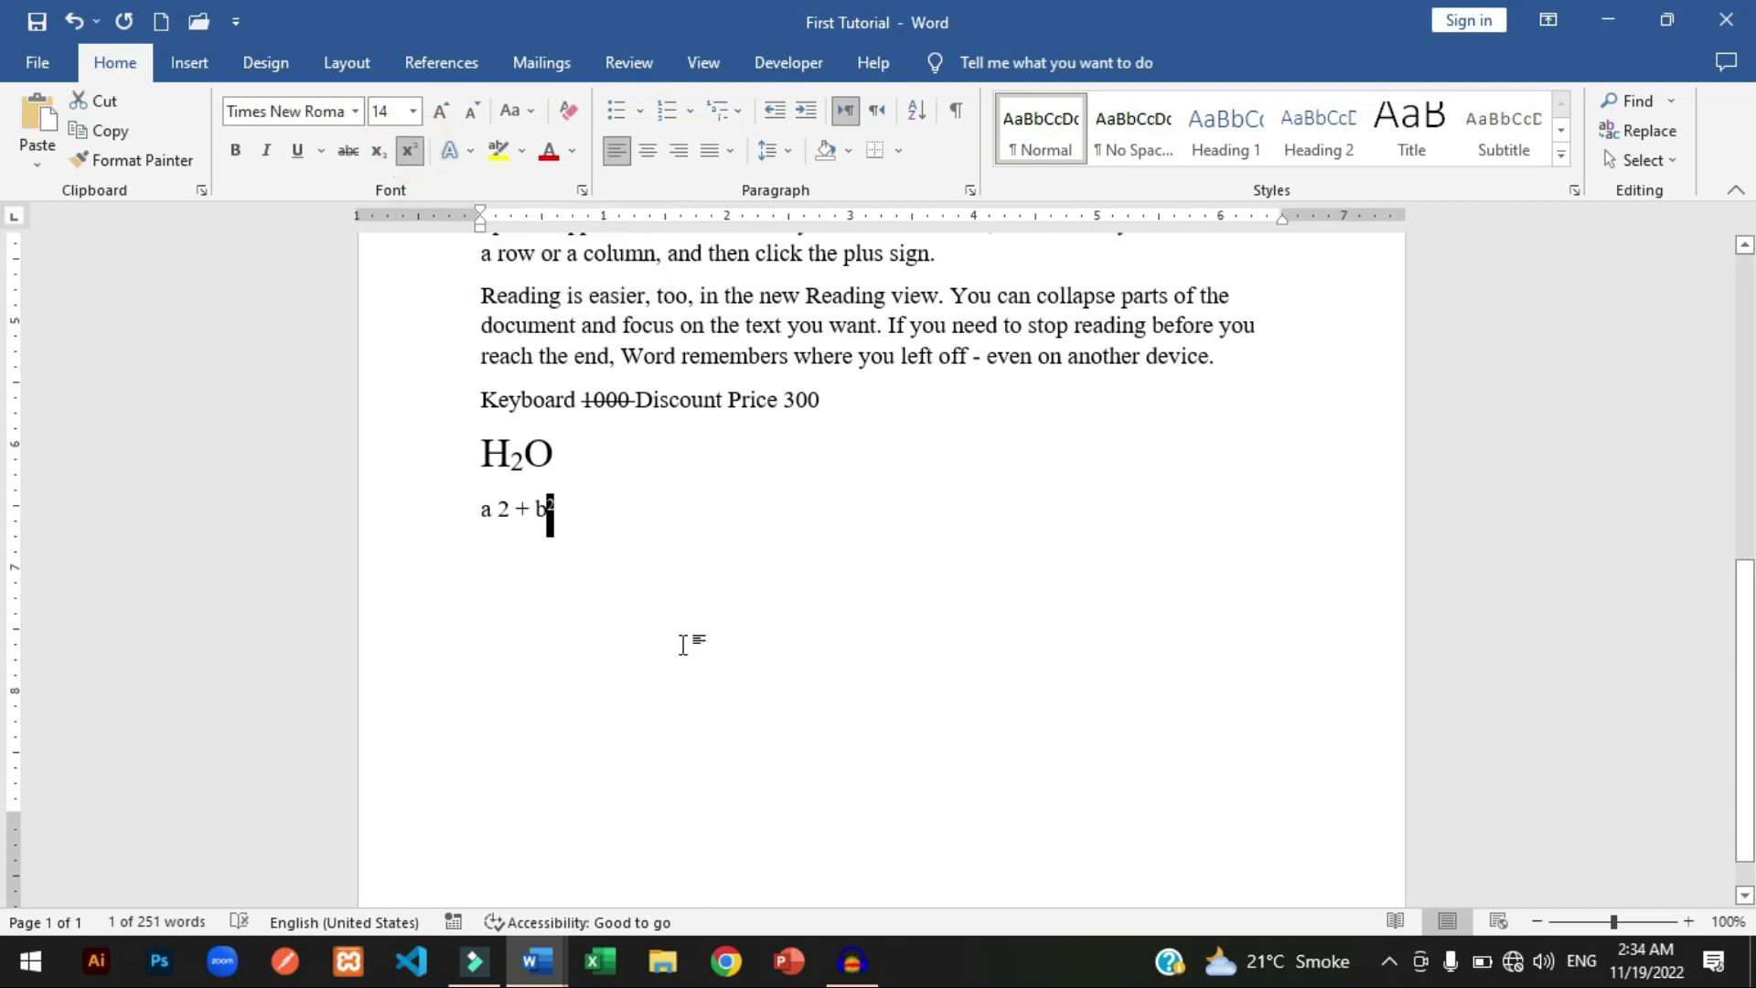
Make the 2 after a superscript and remove the space between a and its exponent.
click(495, 508)
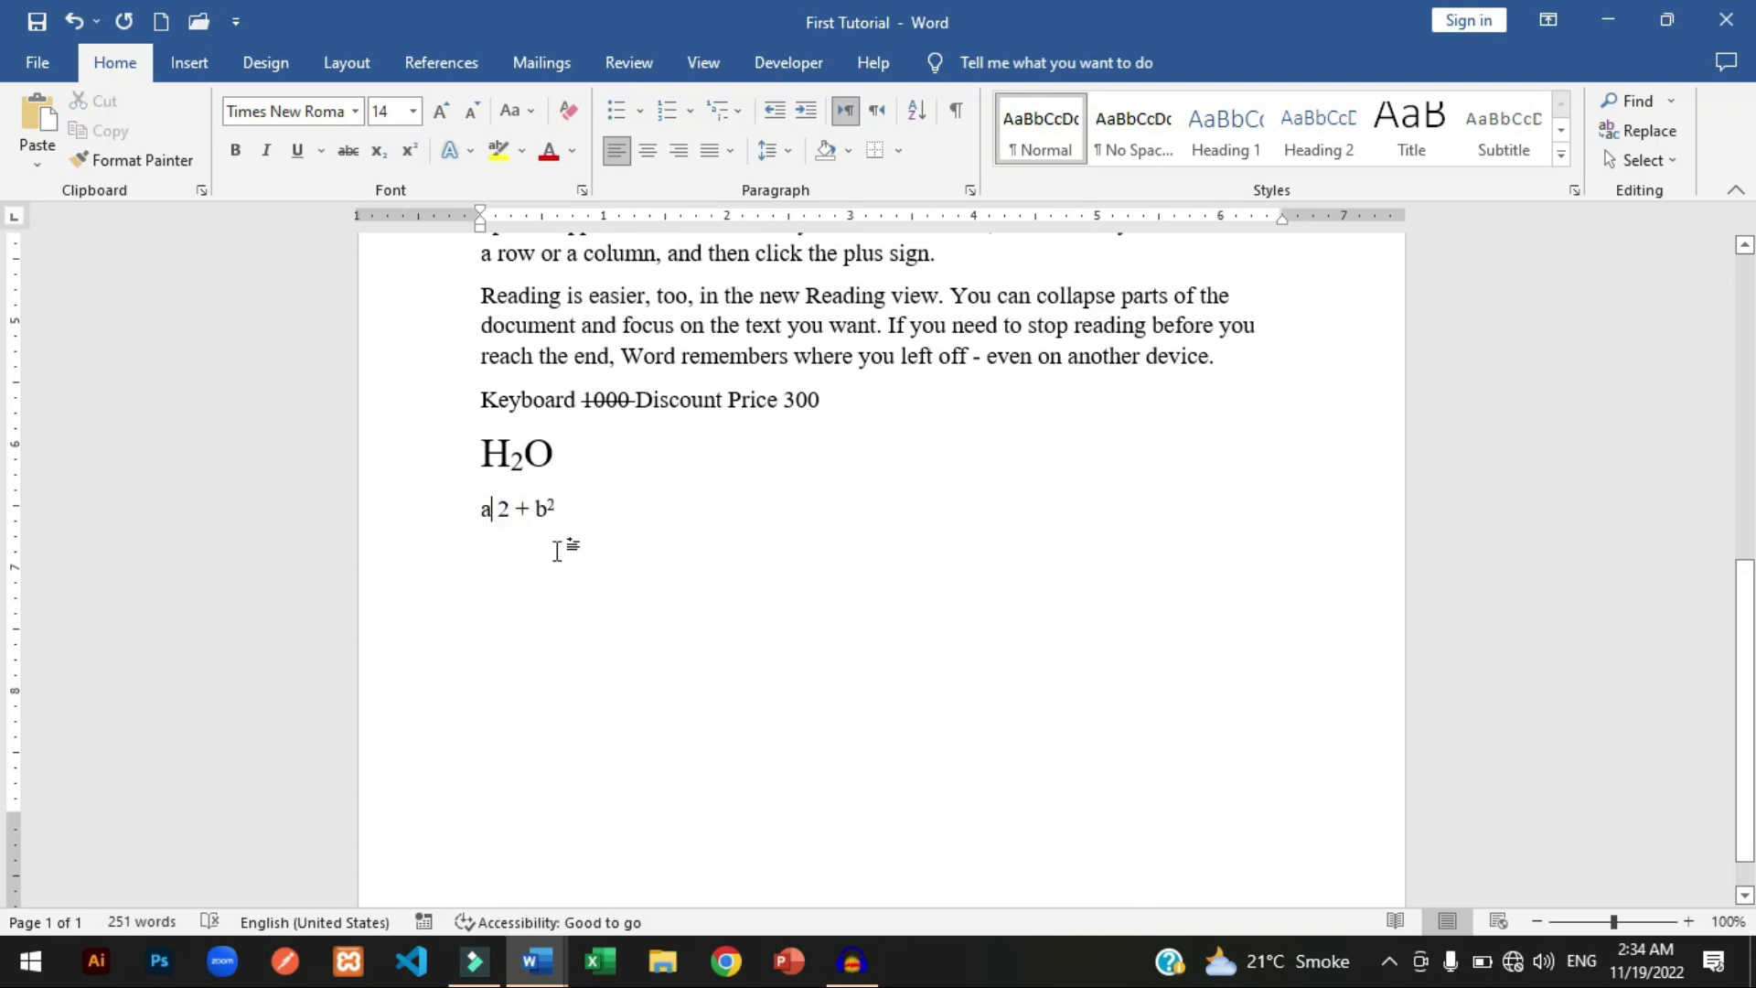
key(shift+Right)
click(409, 149)
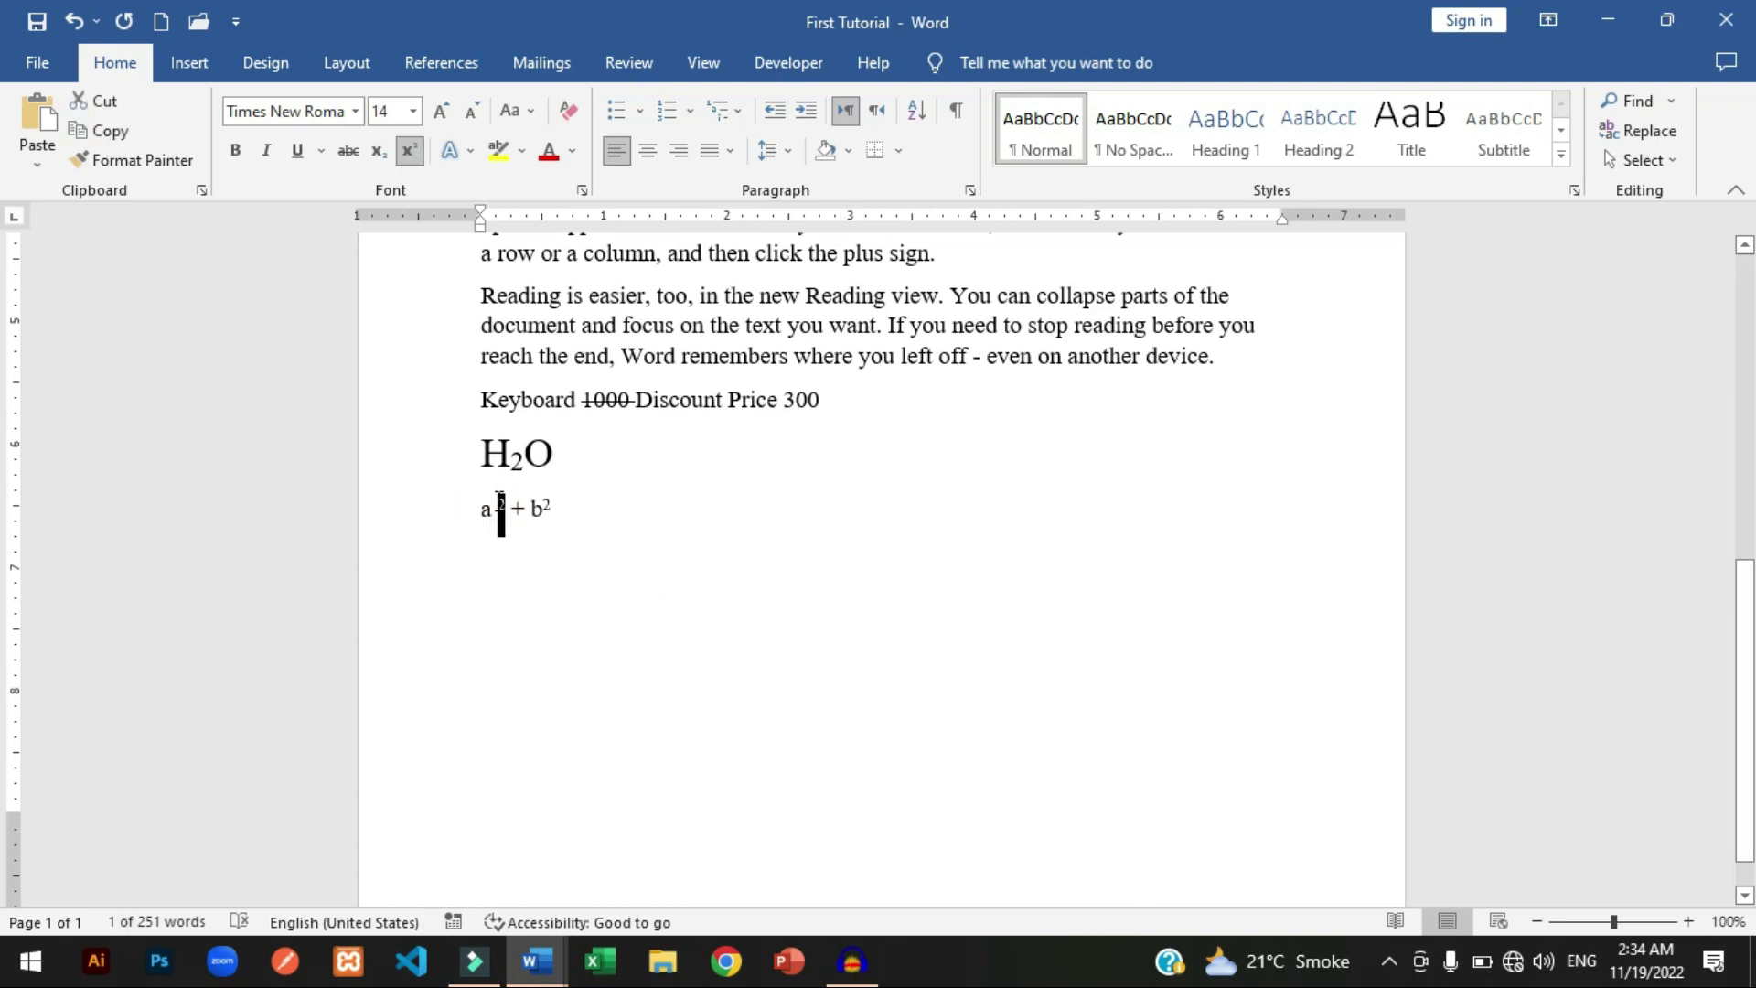
click(497, 506)
key(BackSpace)
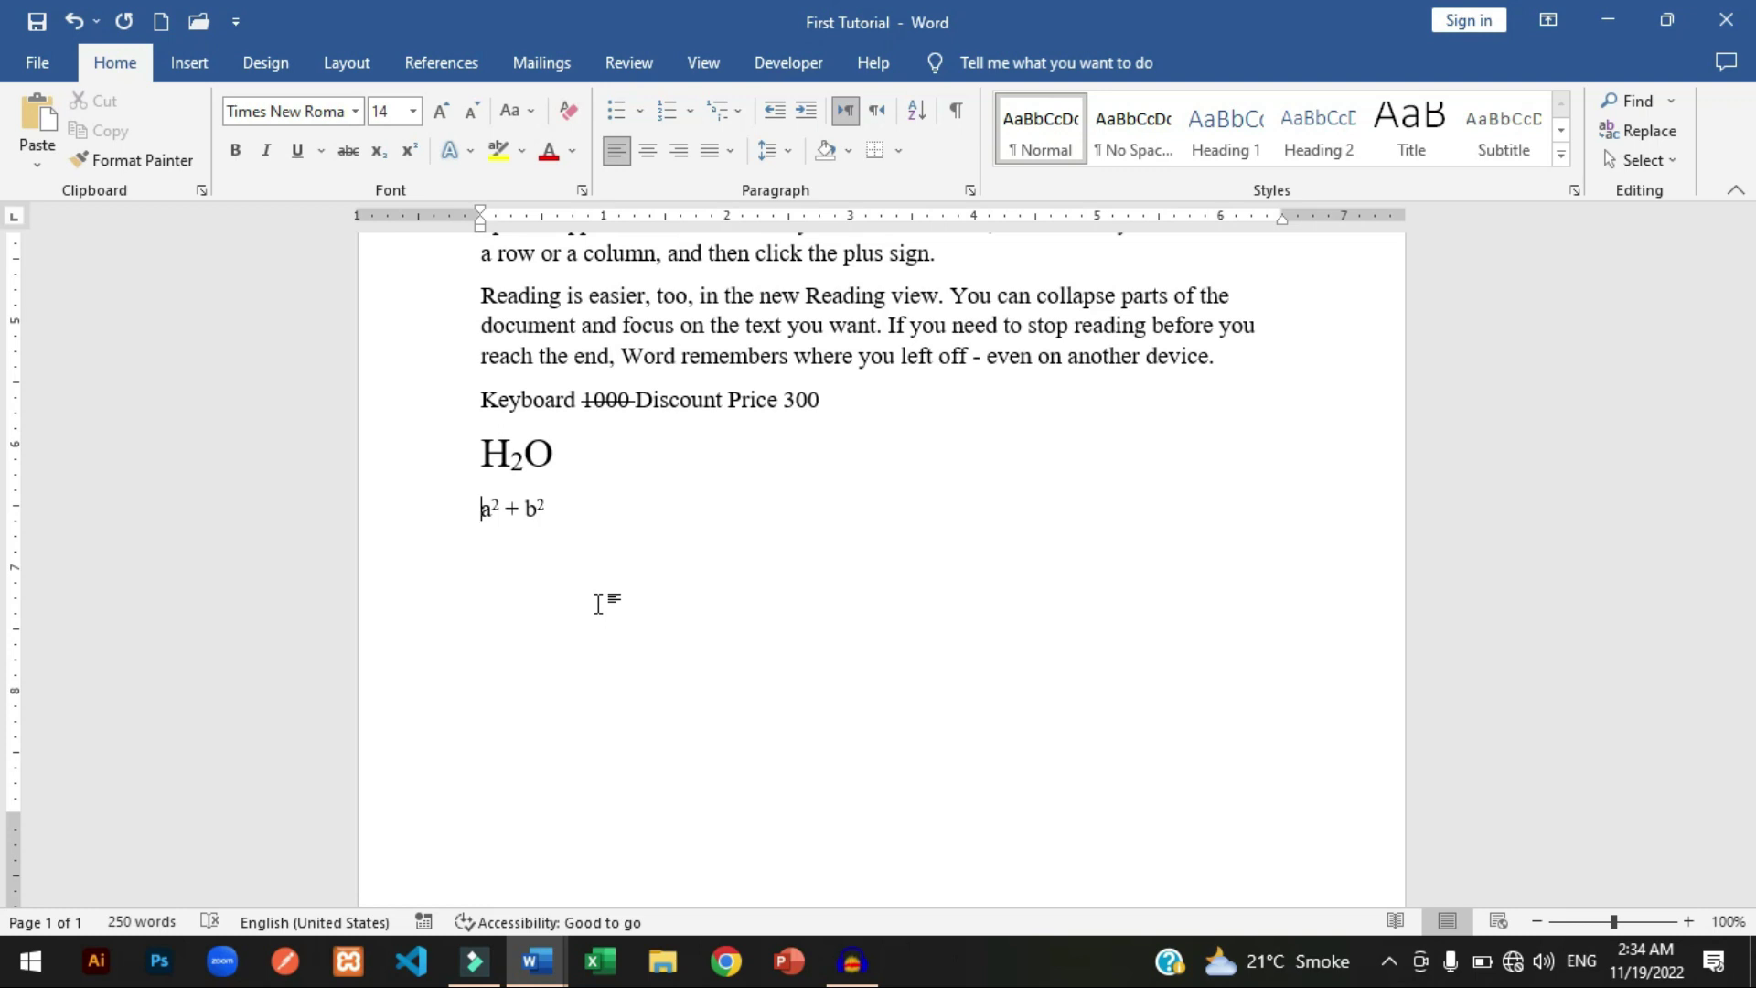
Enlarge the whole a² + b² expression to font size 22.
key(shift+End)
key(ctrl+shift+period)
key(ctrl+shift+period)
key(ctrl+shift+period)
key(ctrl+shift+period)
key(End)
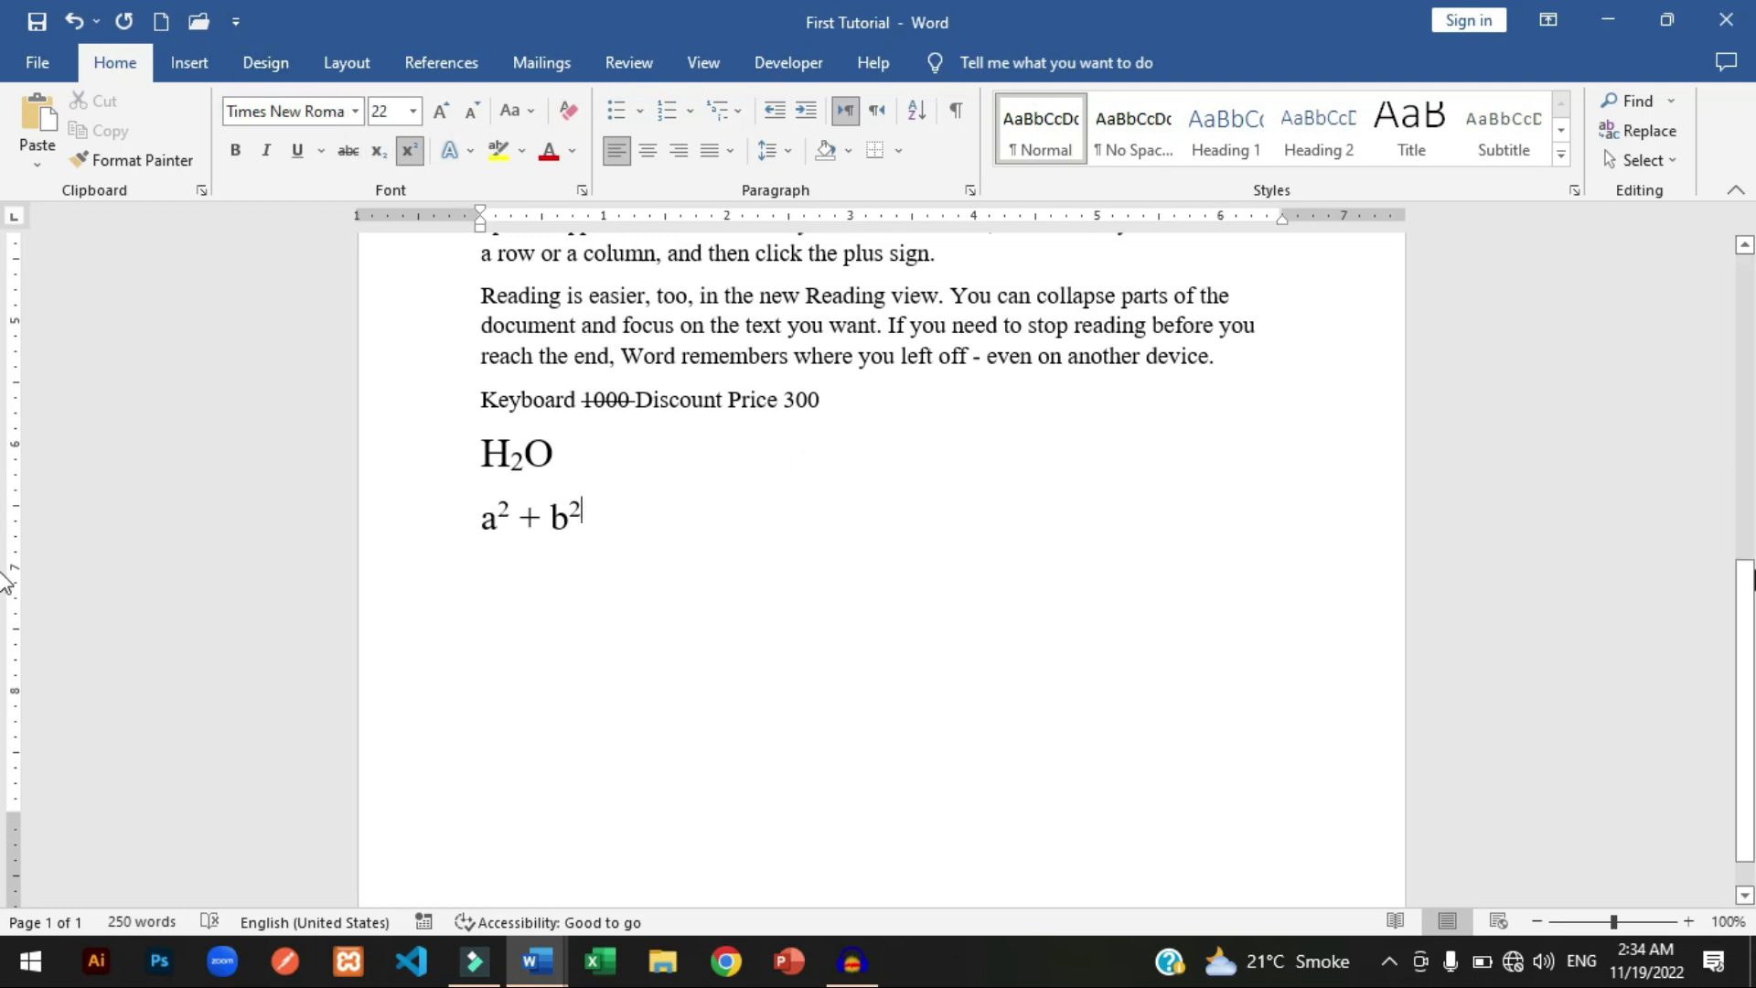
Change the font color of the "Hifi Learning" heading to standard red.
scroll(620, 406, up, 10)
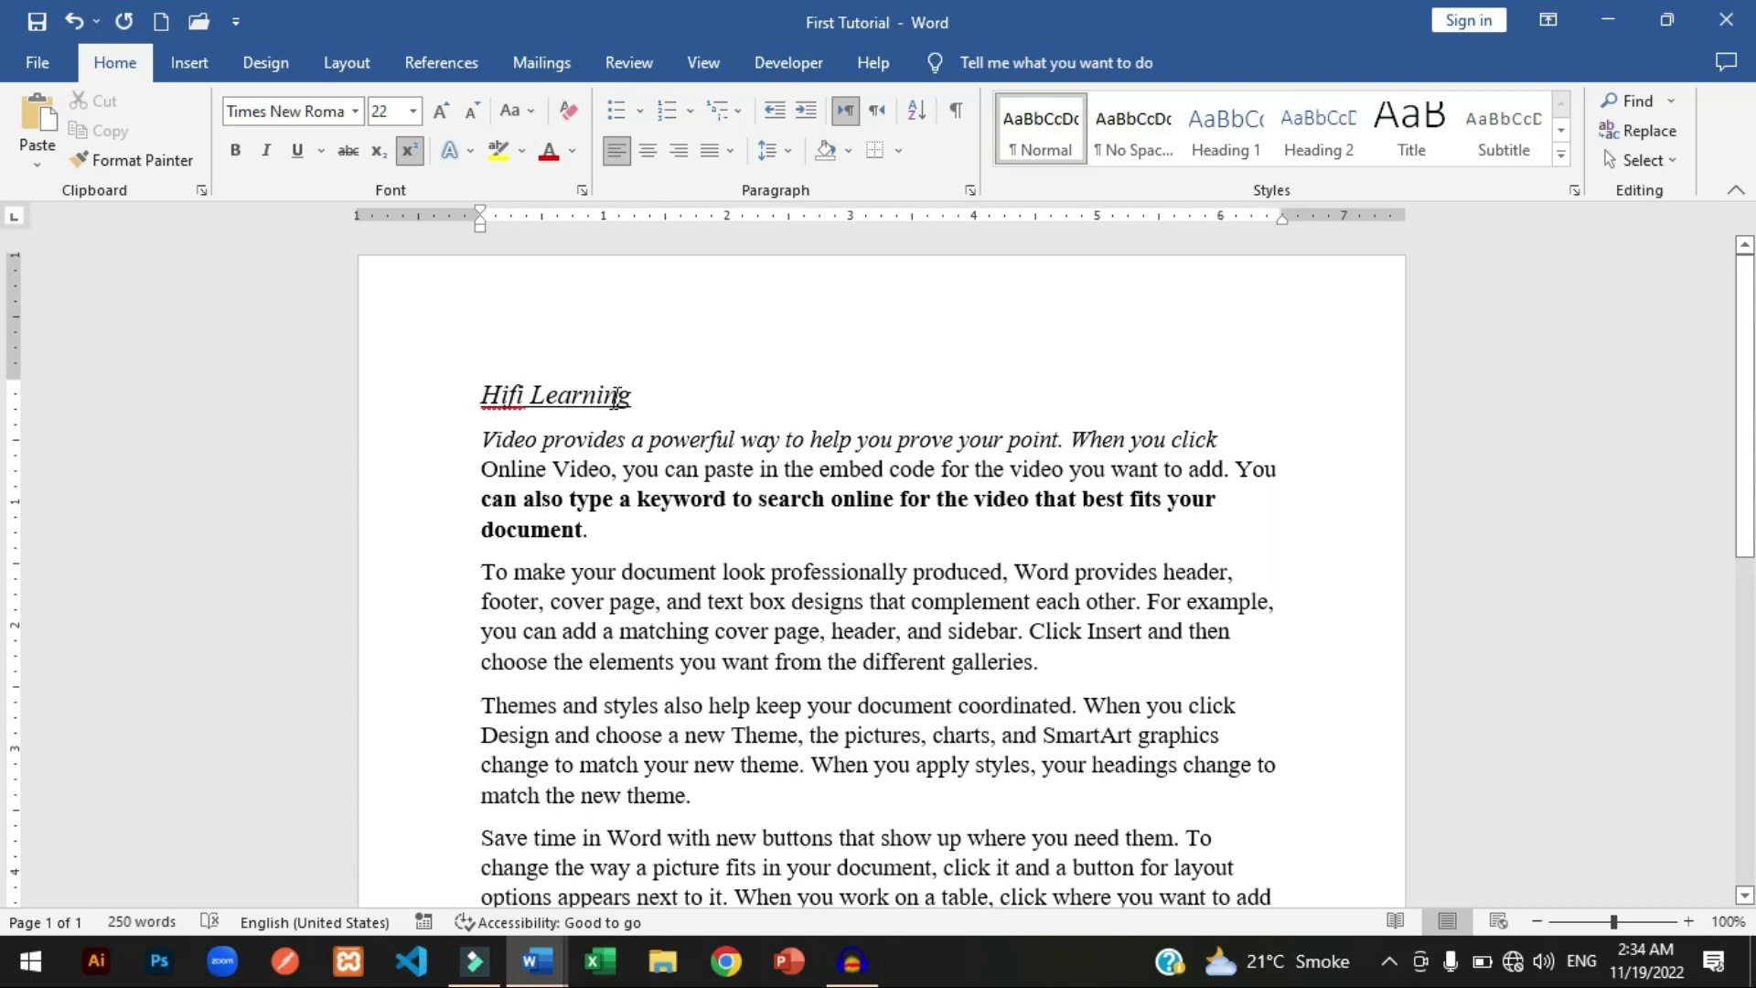
click(474, 394)
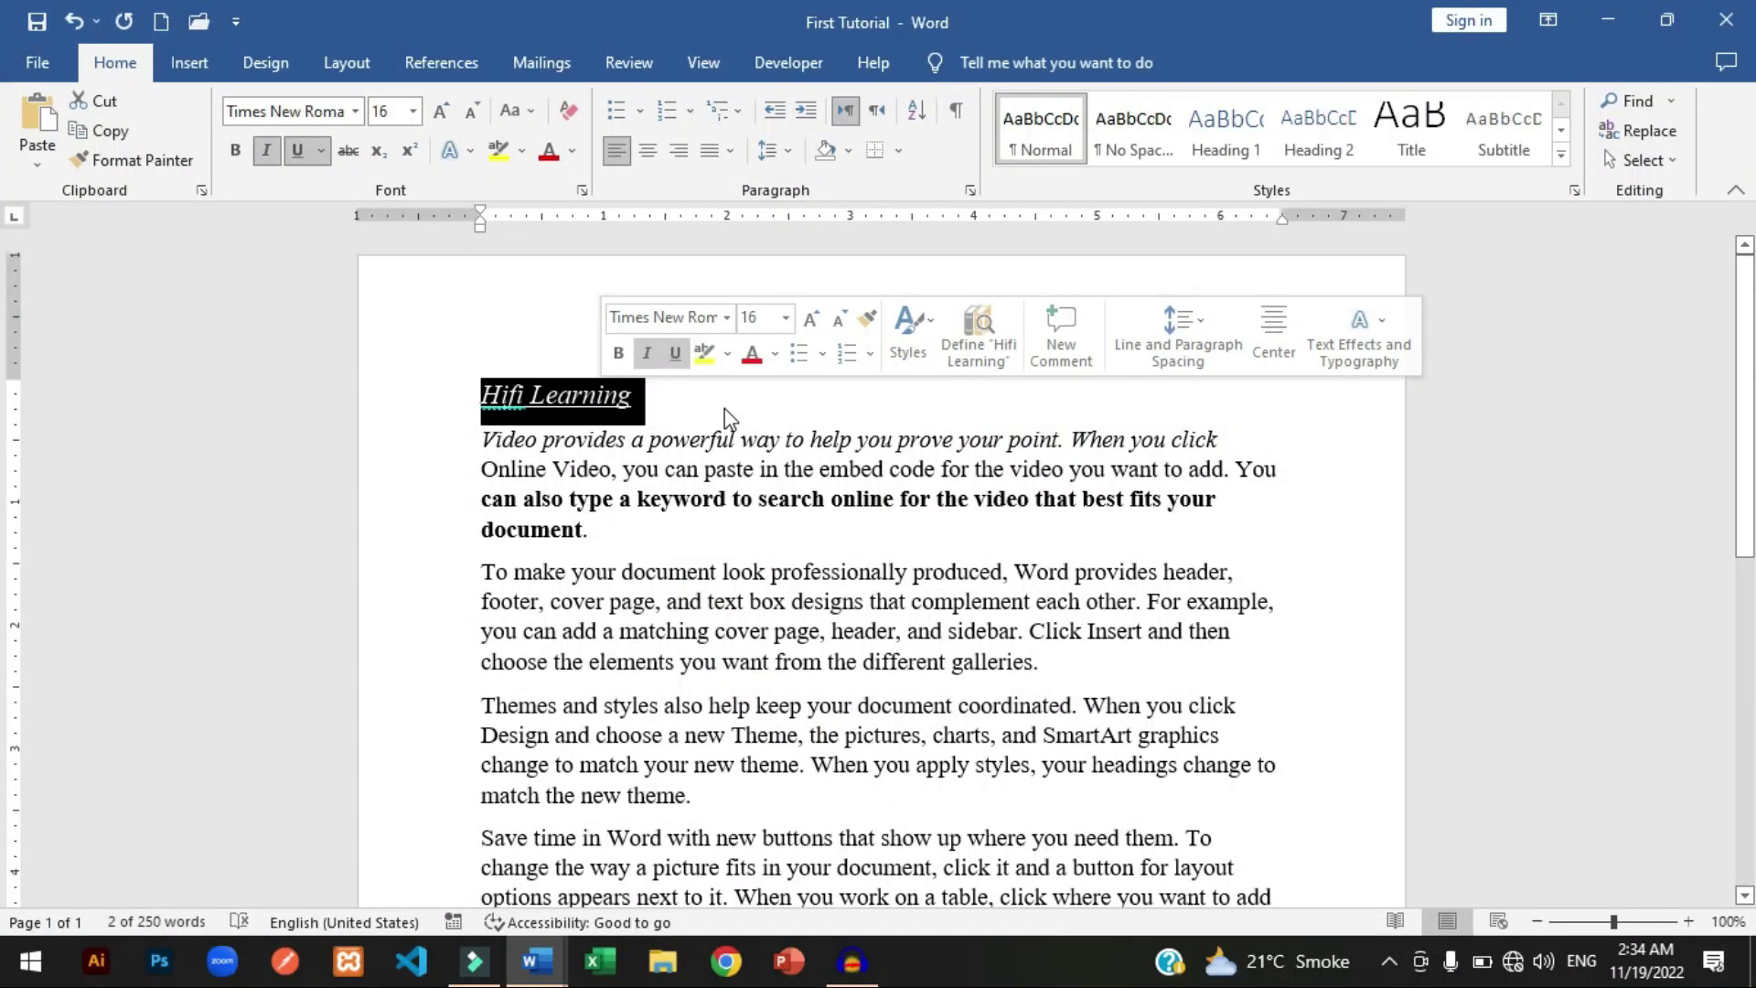
click(576, 152)
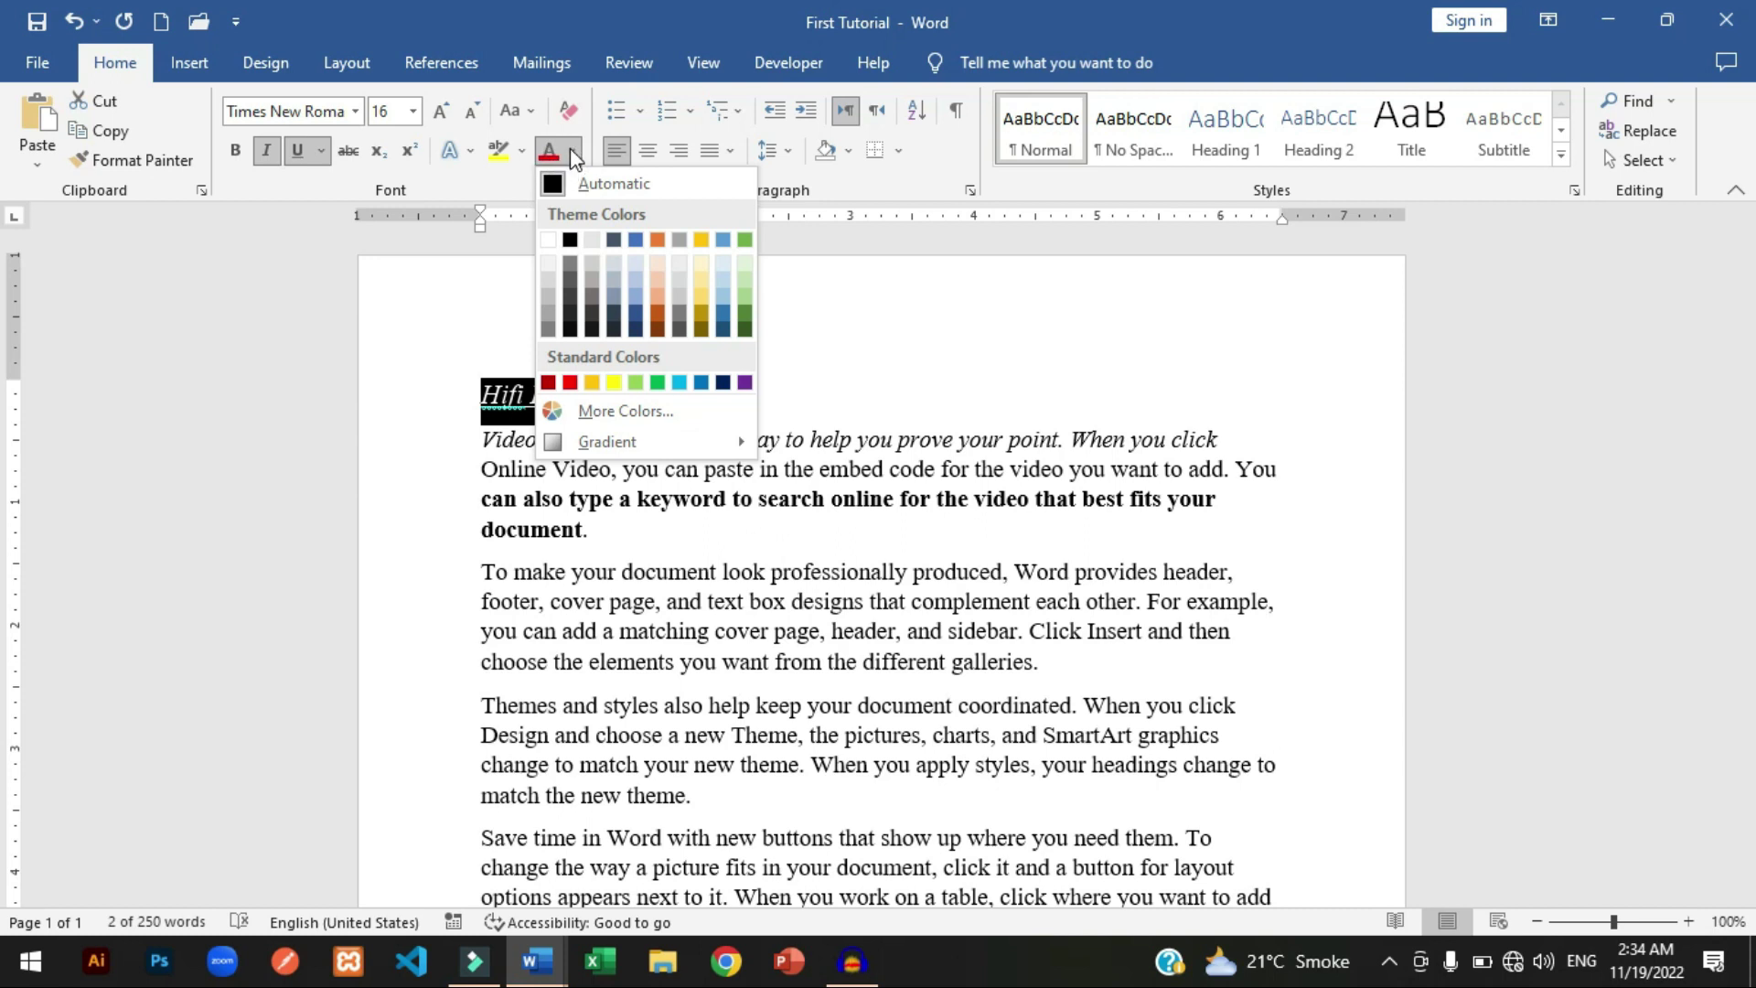
click(570, 381)
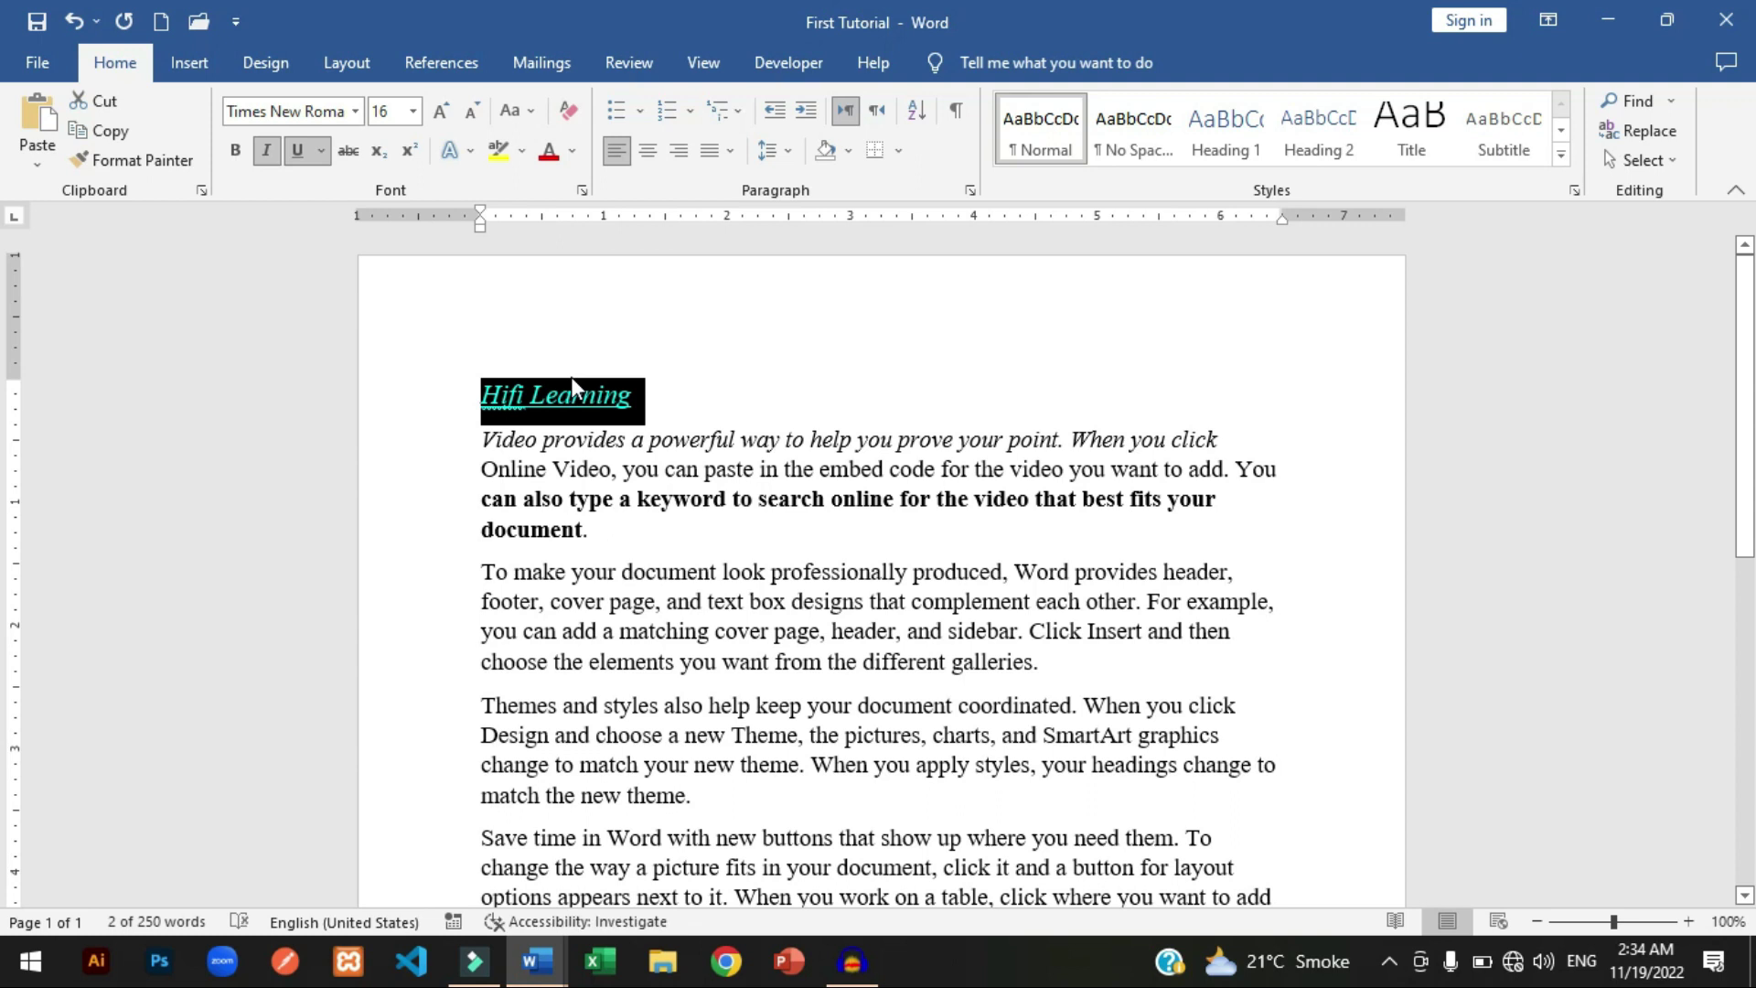
click(642, 409)
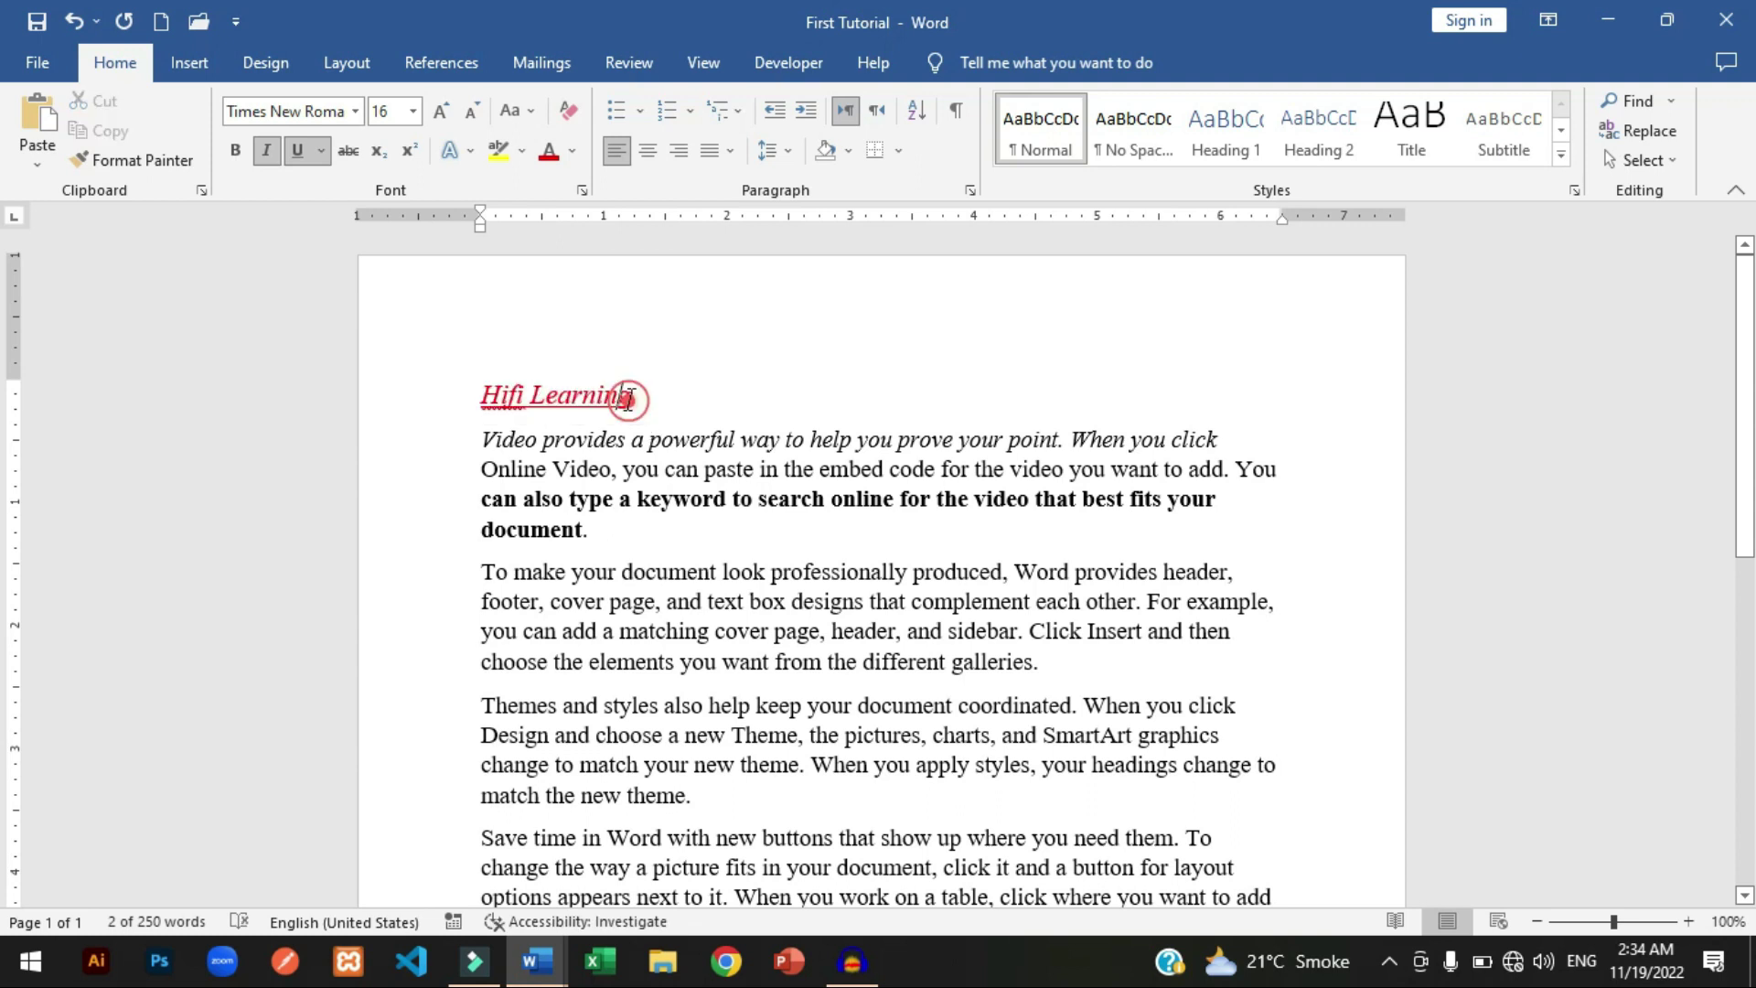
Try right-aligning the "Hifi Learning" heading.
click(465, 395)
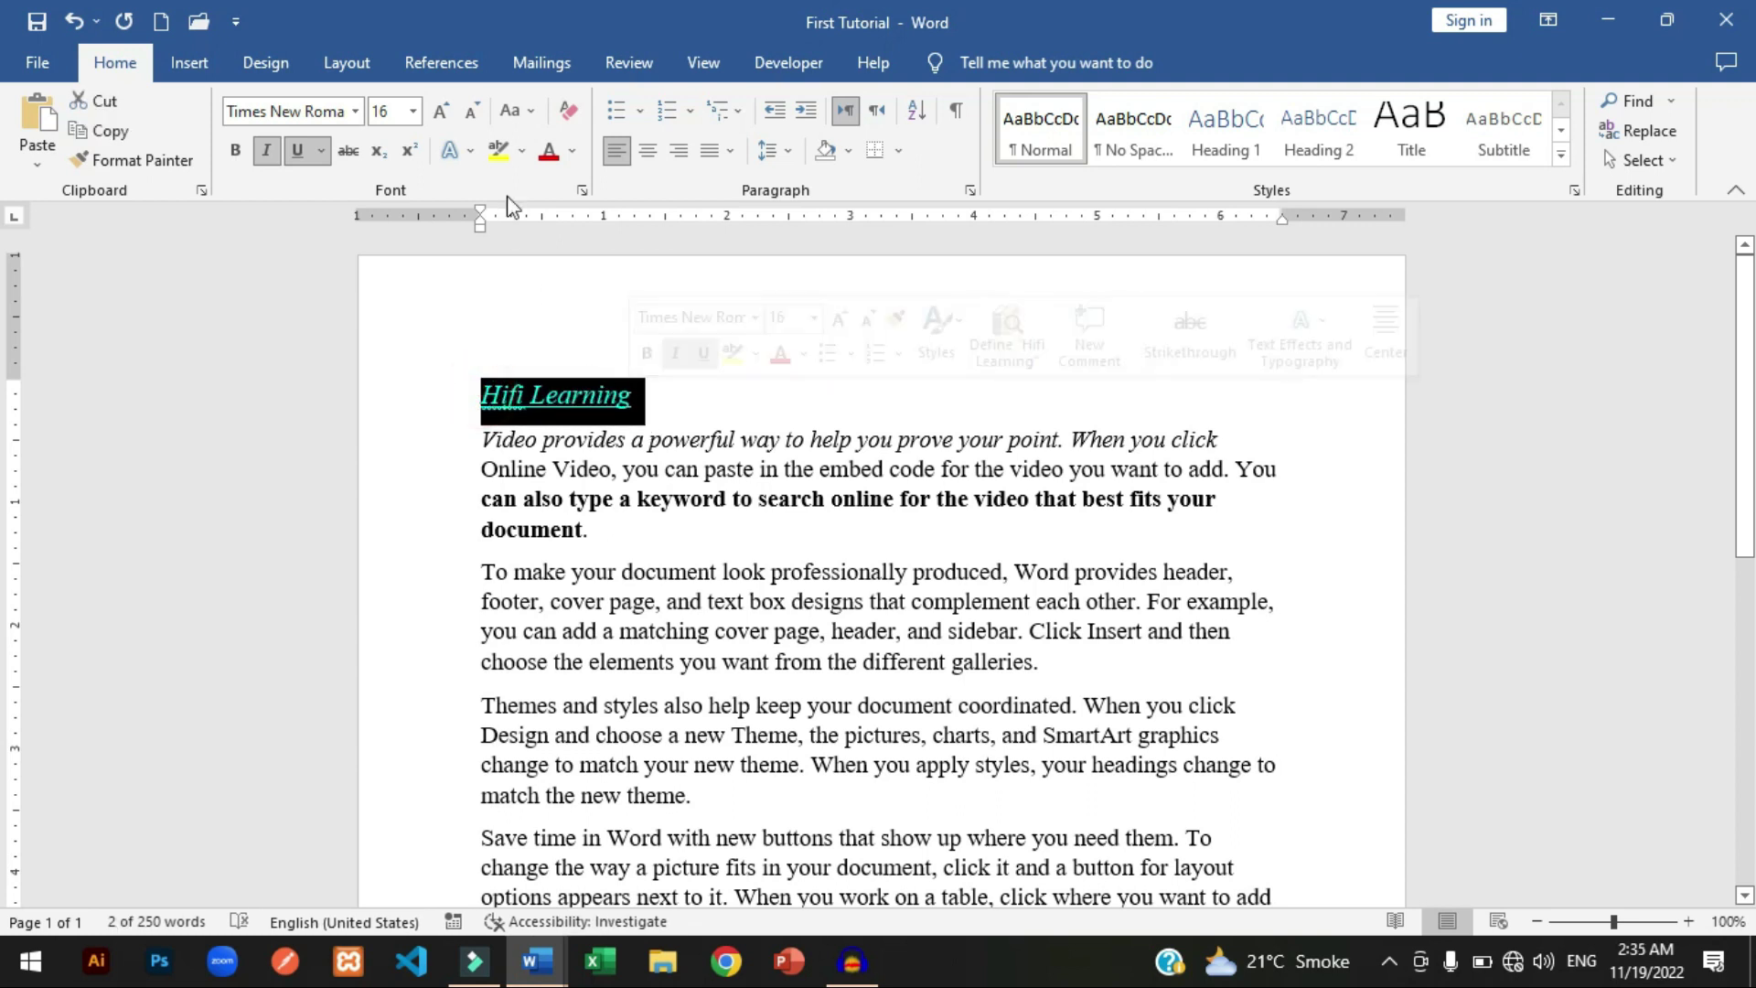
click(471, 151)
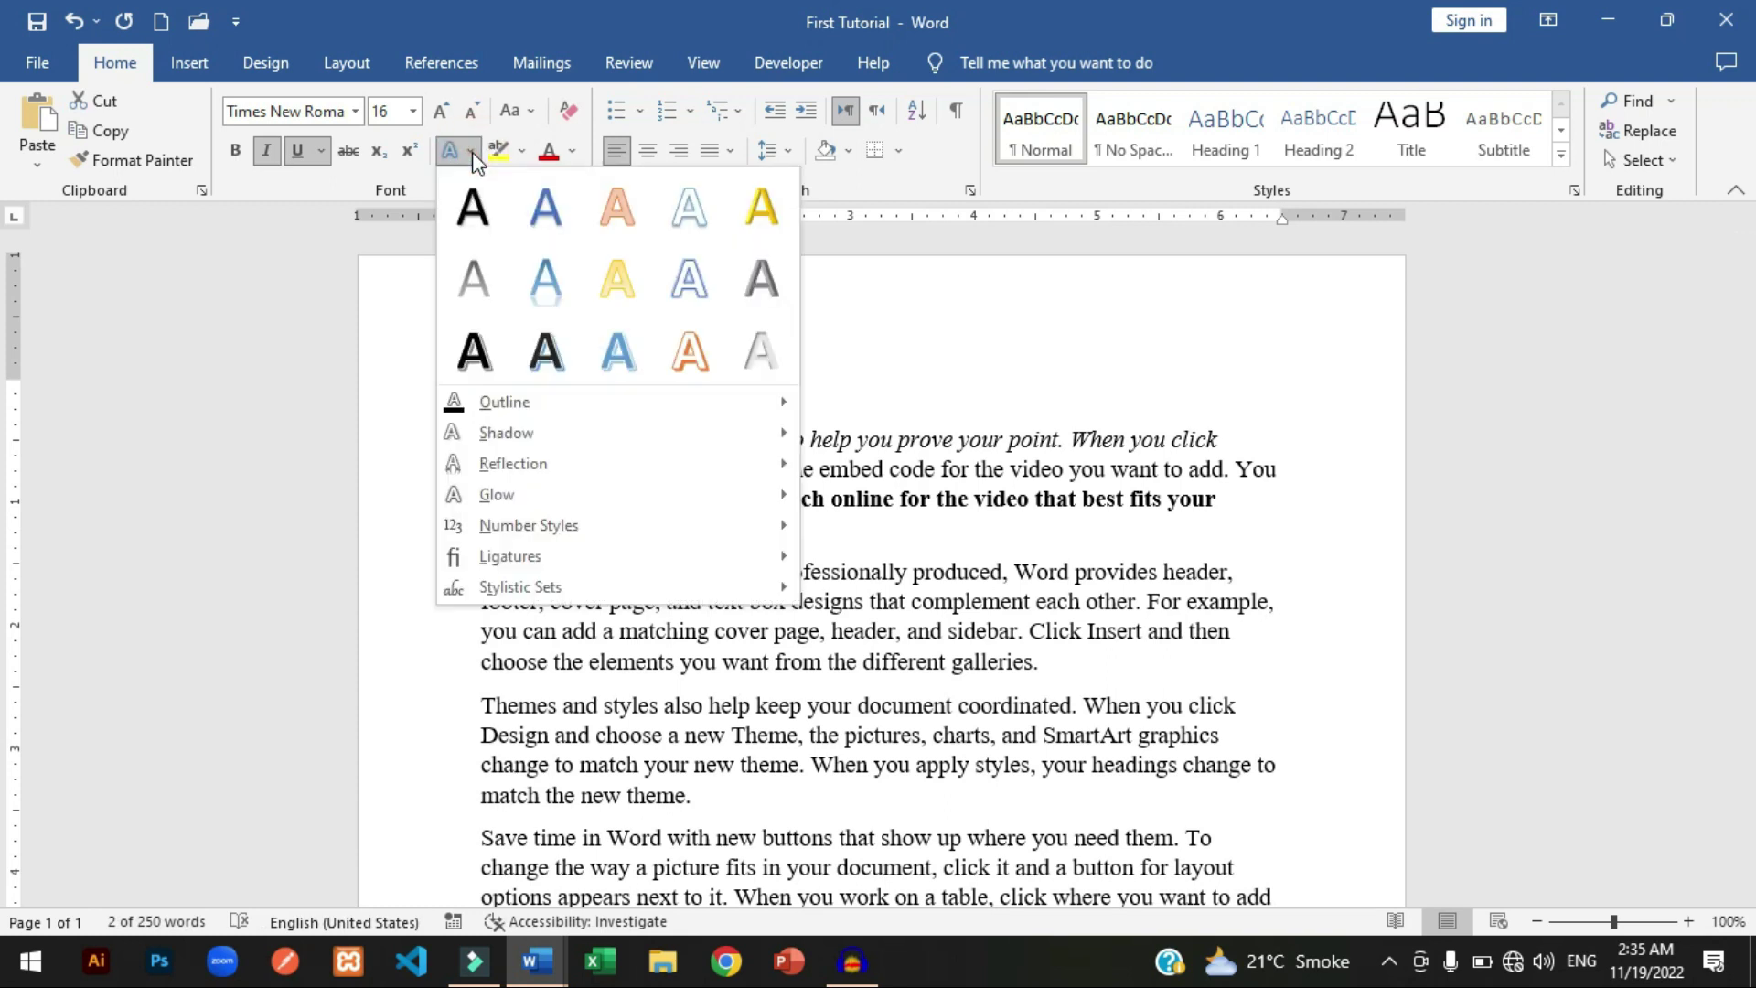
click(468, 150)
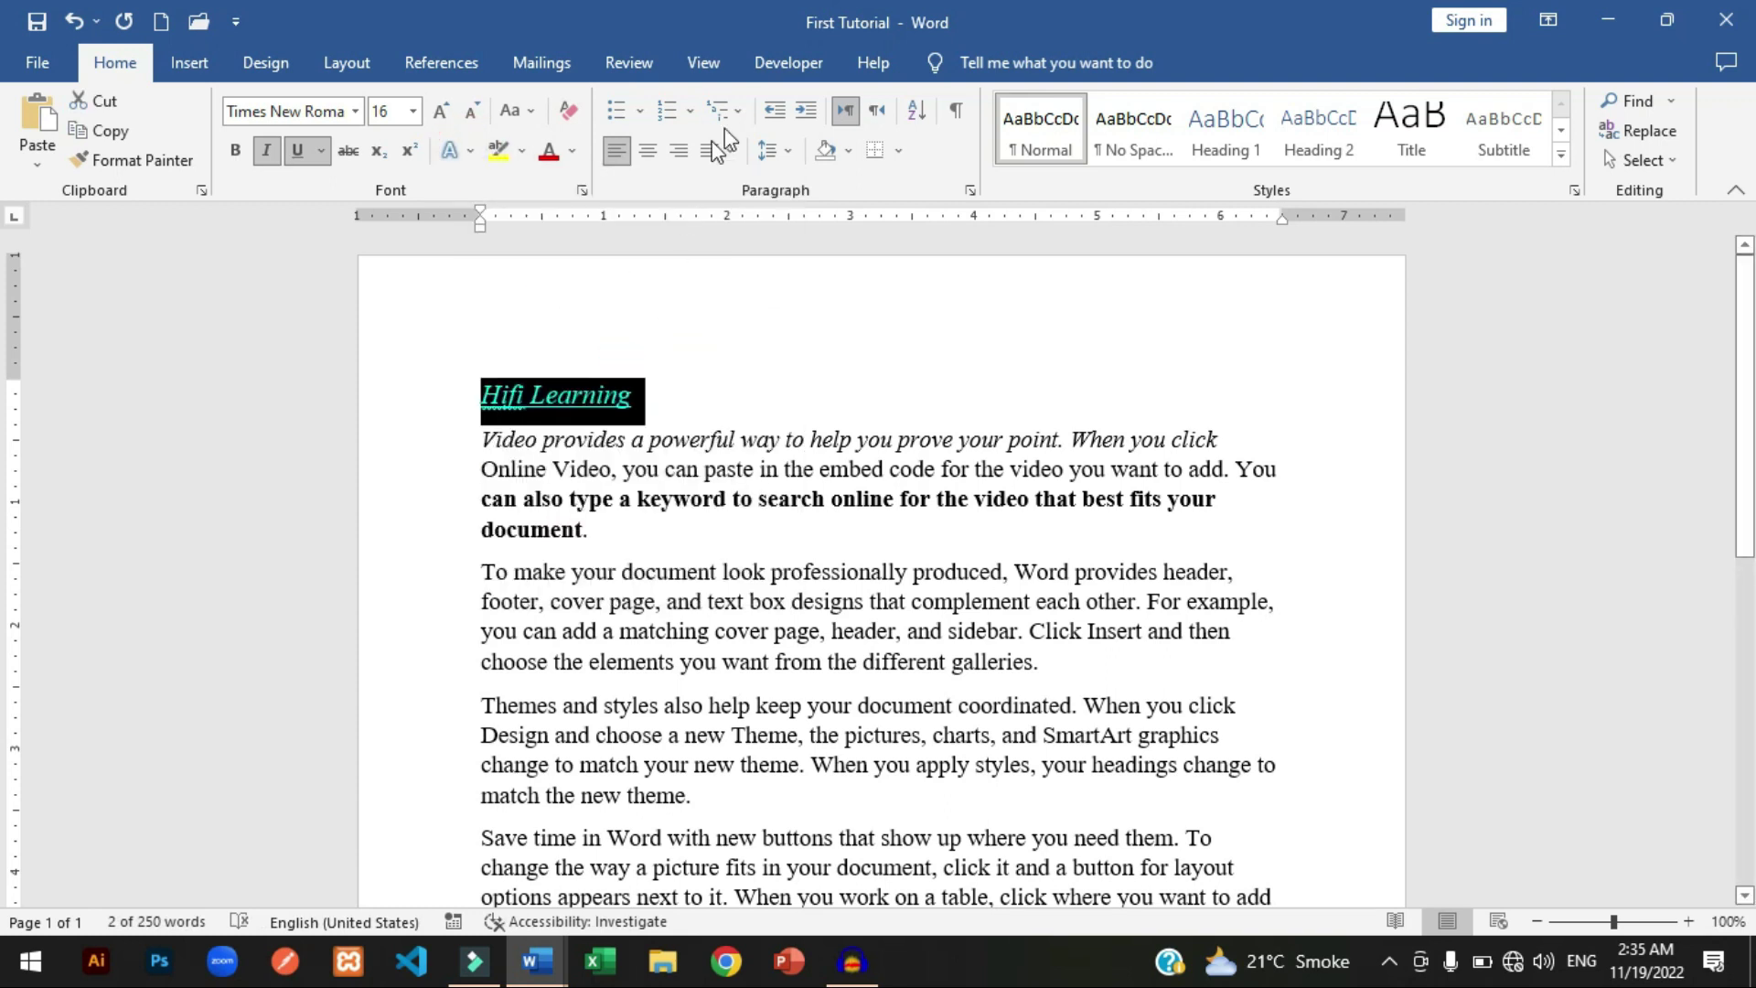
click(690, 150)
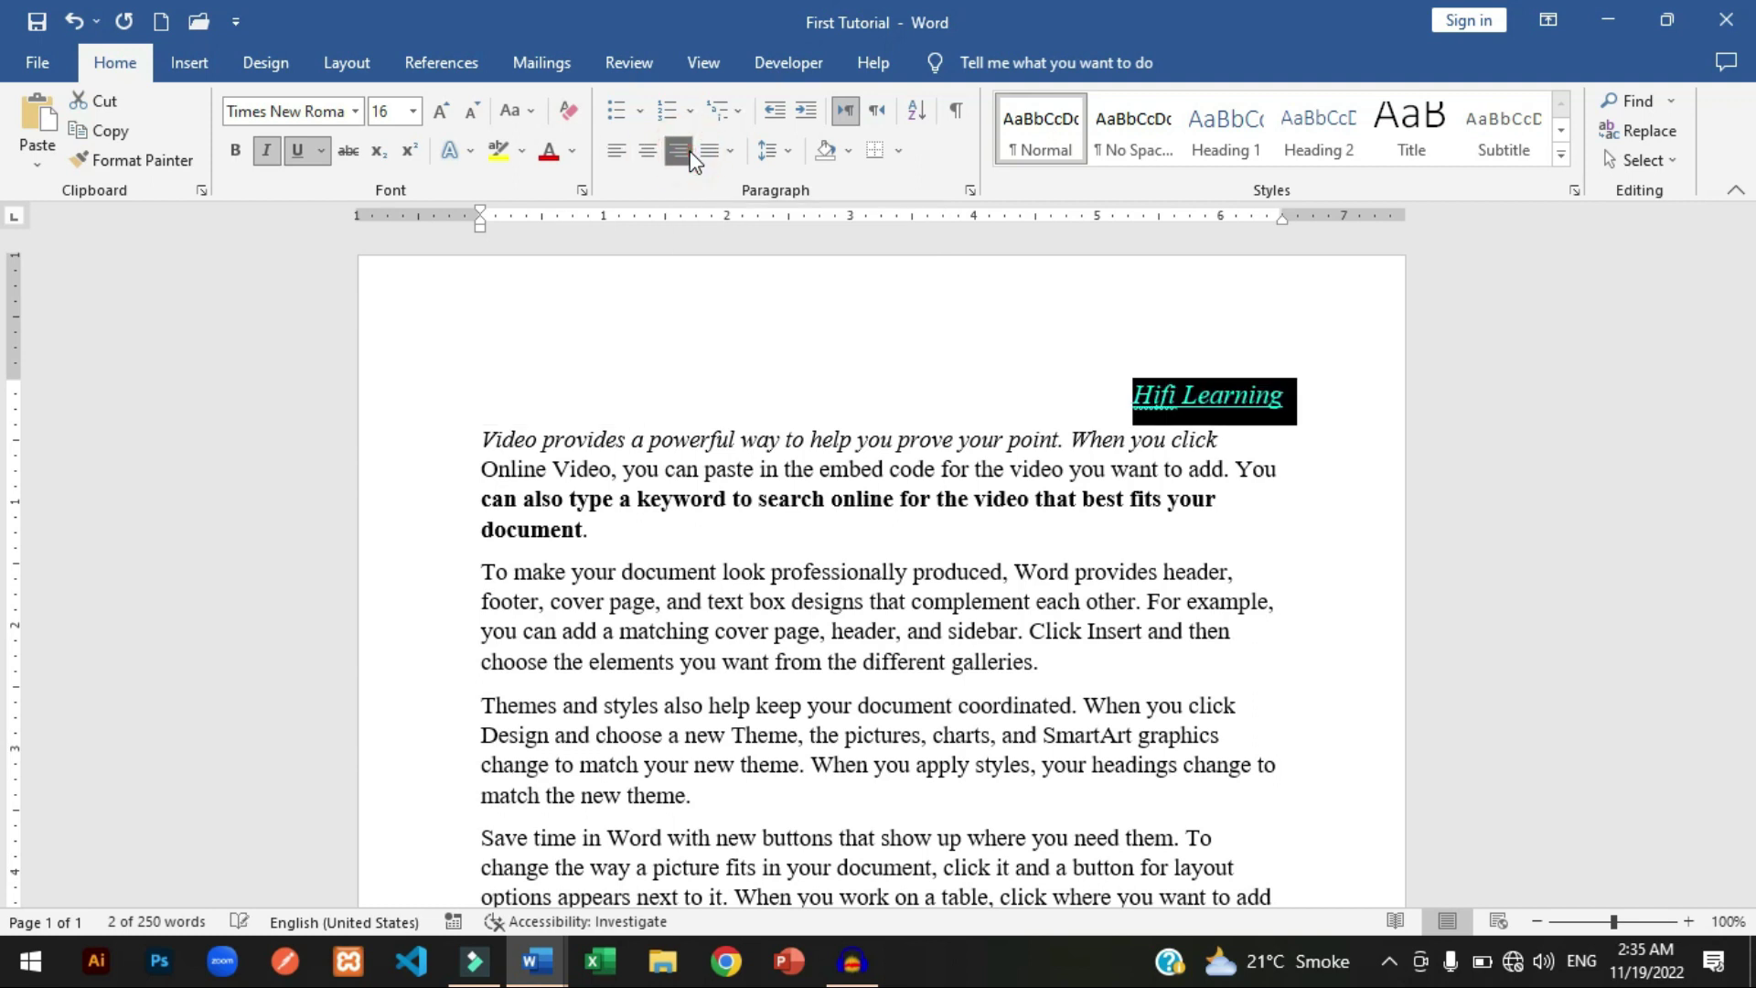
Look through the Outline, Shadow and Glow text effects for the "Hifi Learning" heading and return the heading to left alignment.
click(470, 151)
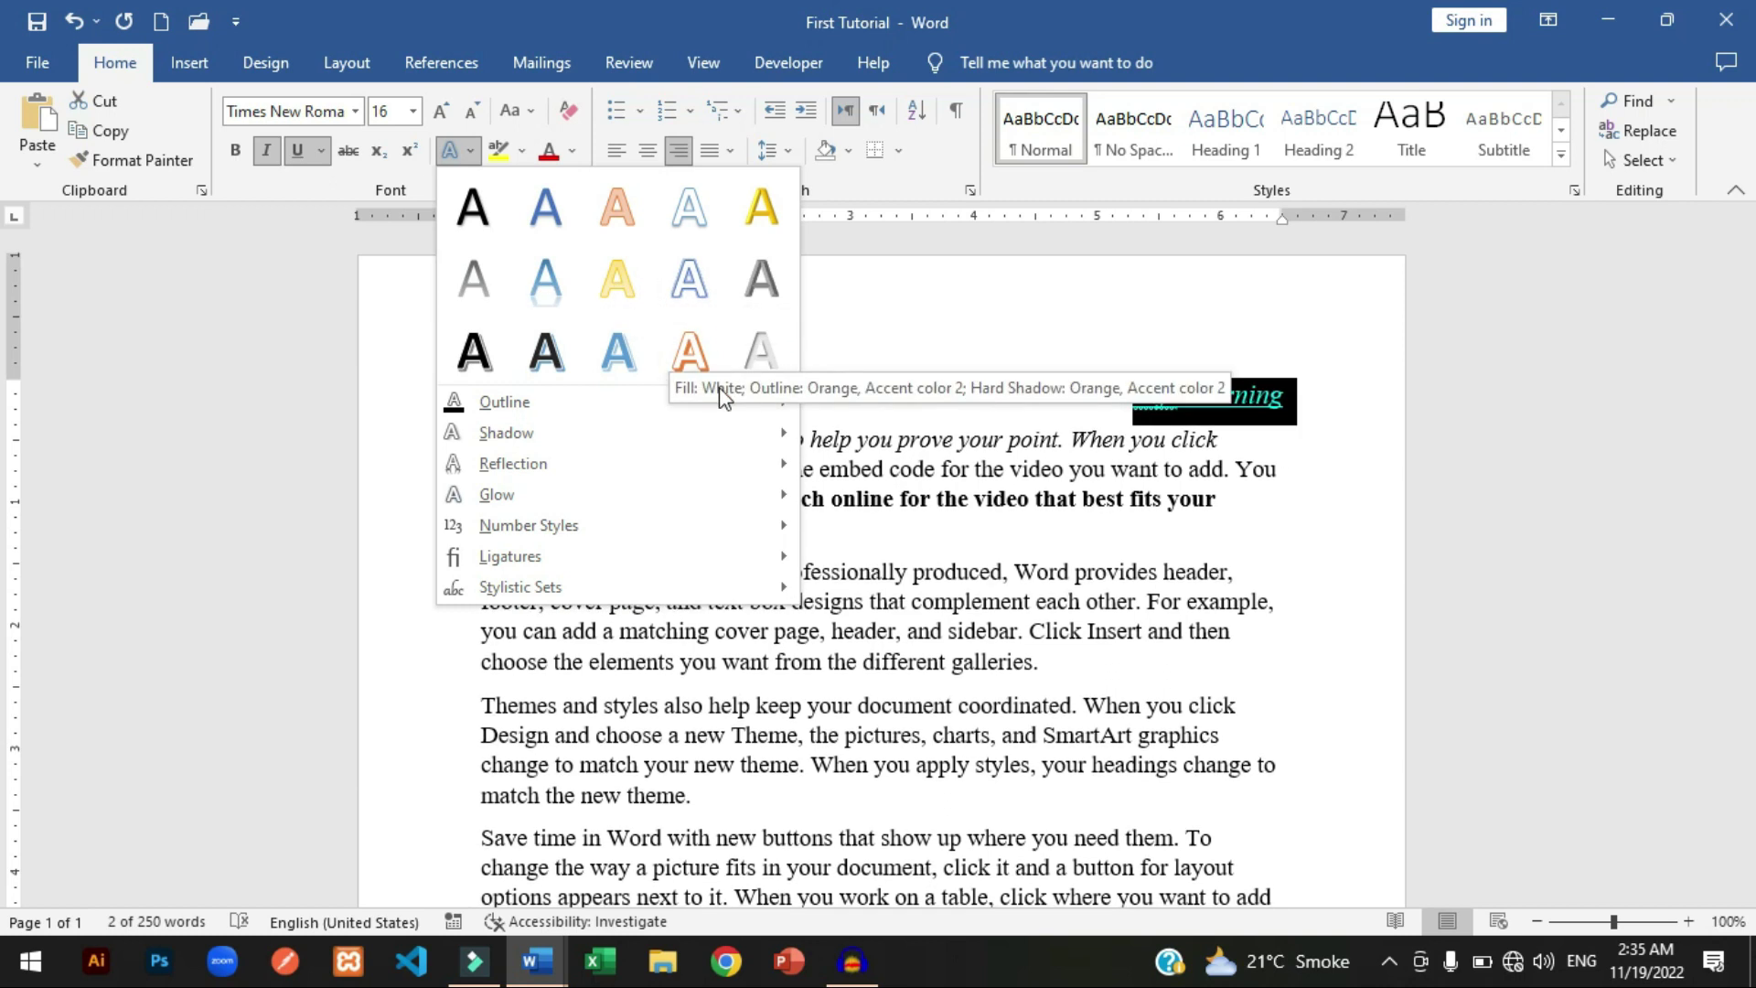
mouse_move(789, 406)
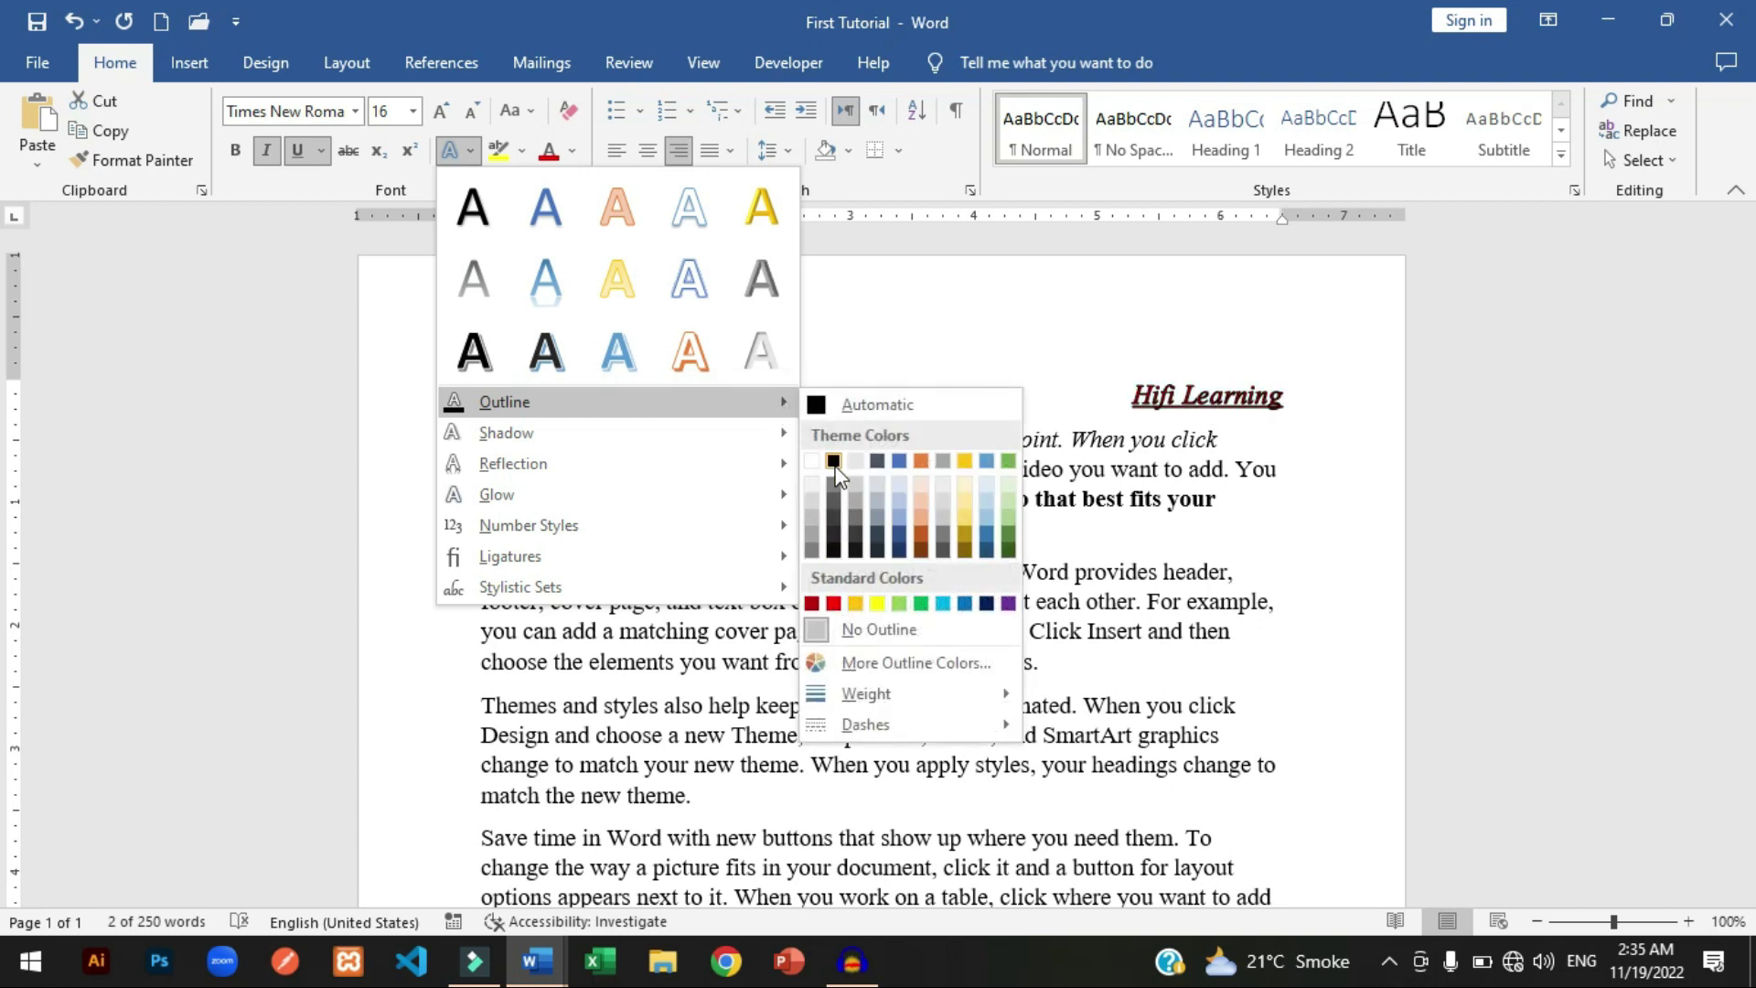
mouse_move(729, 446)
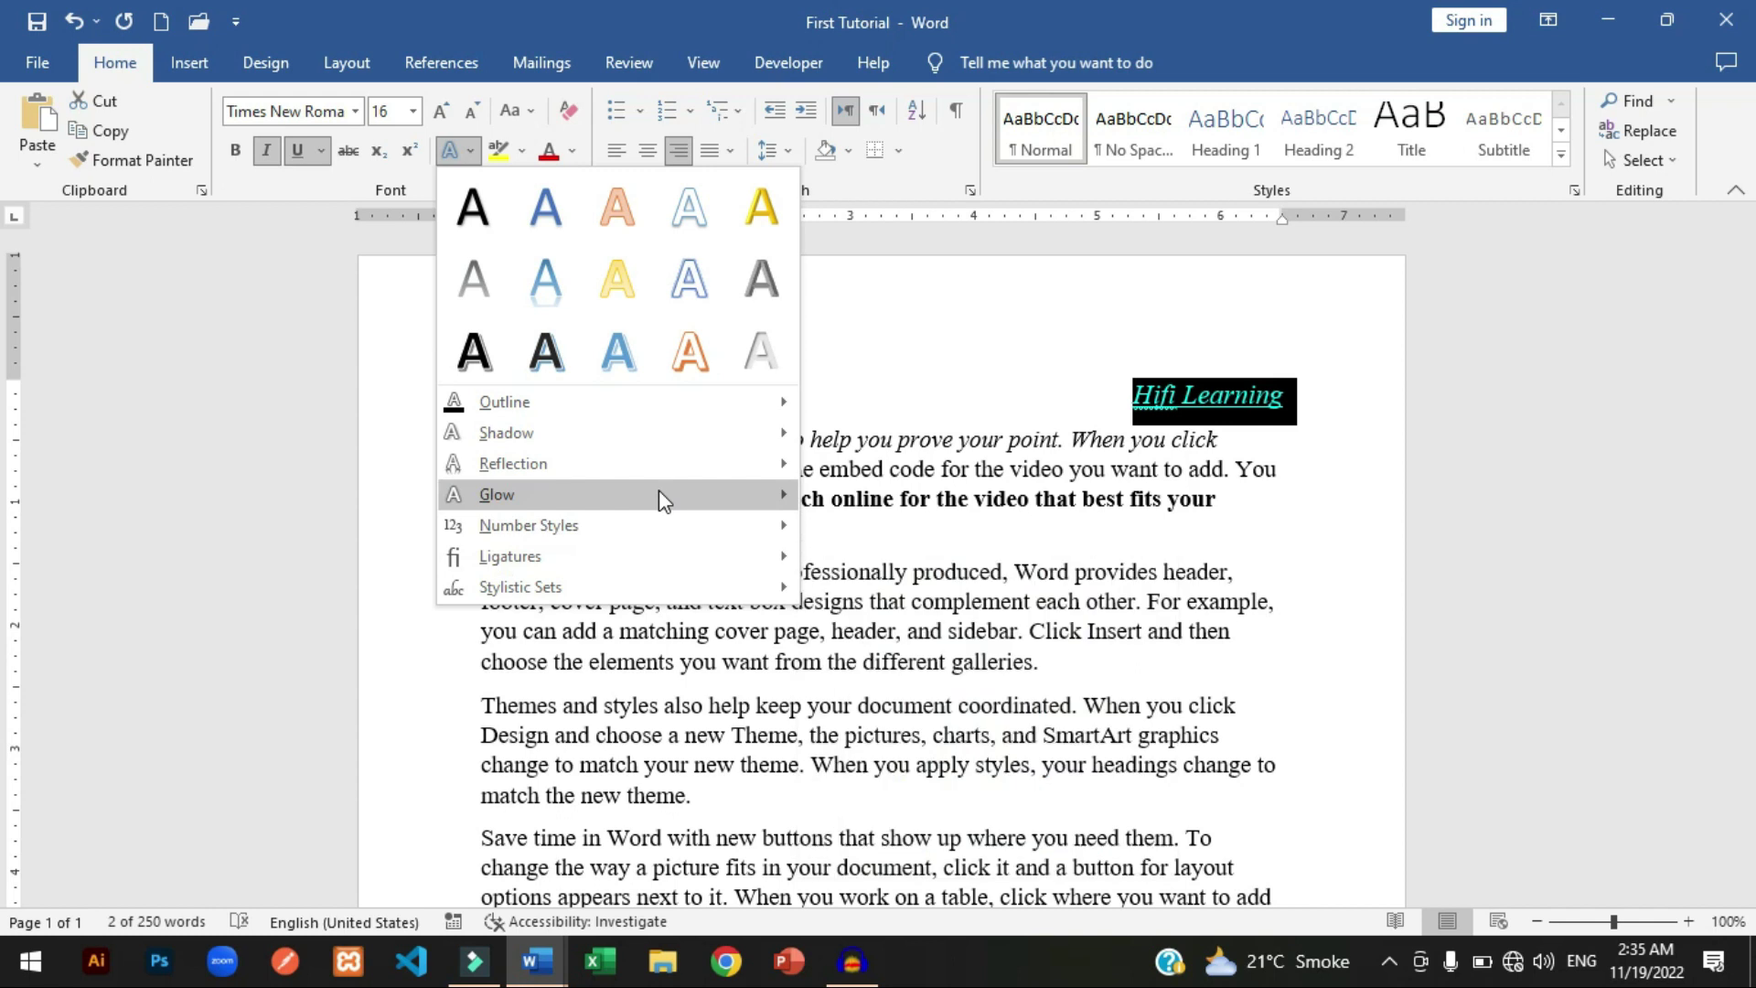
mouse_move(659, 491)
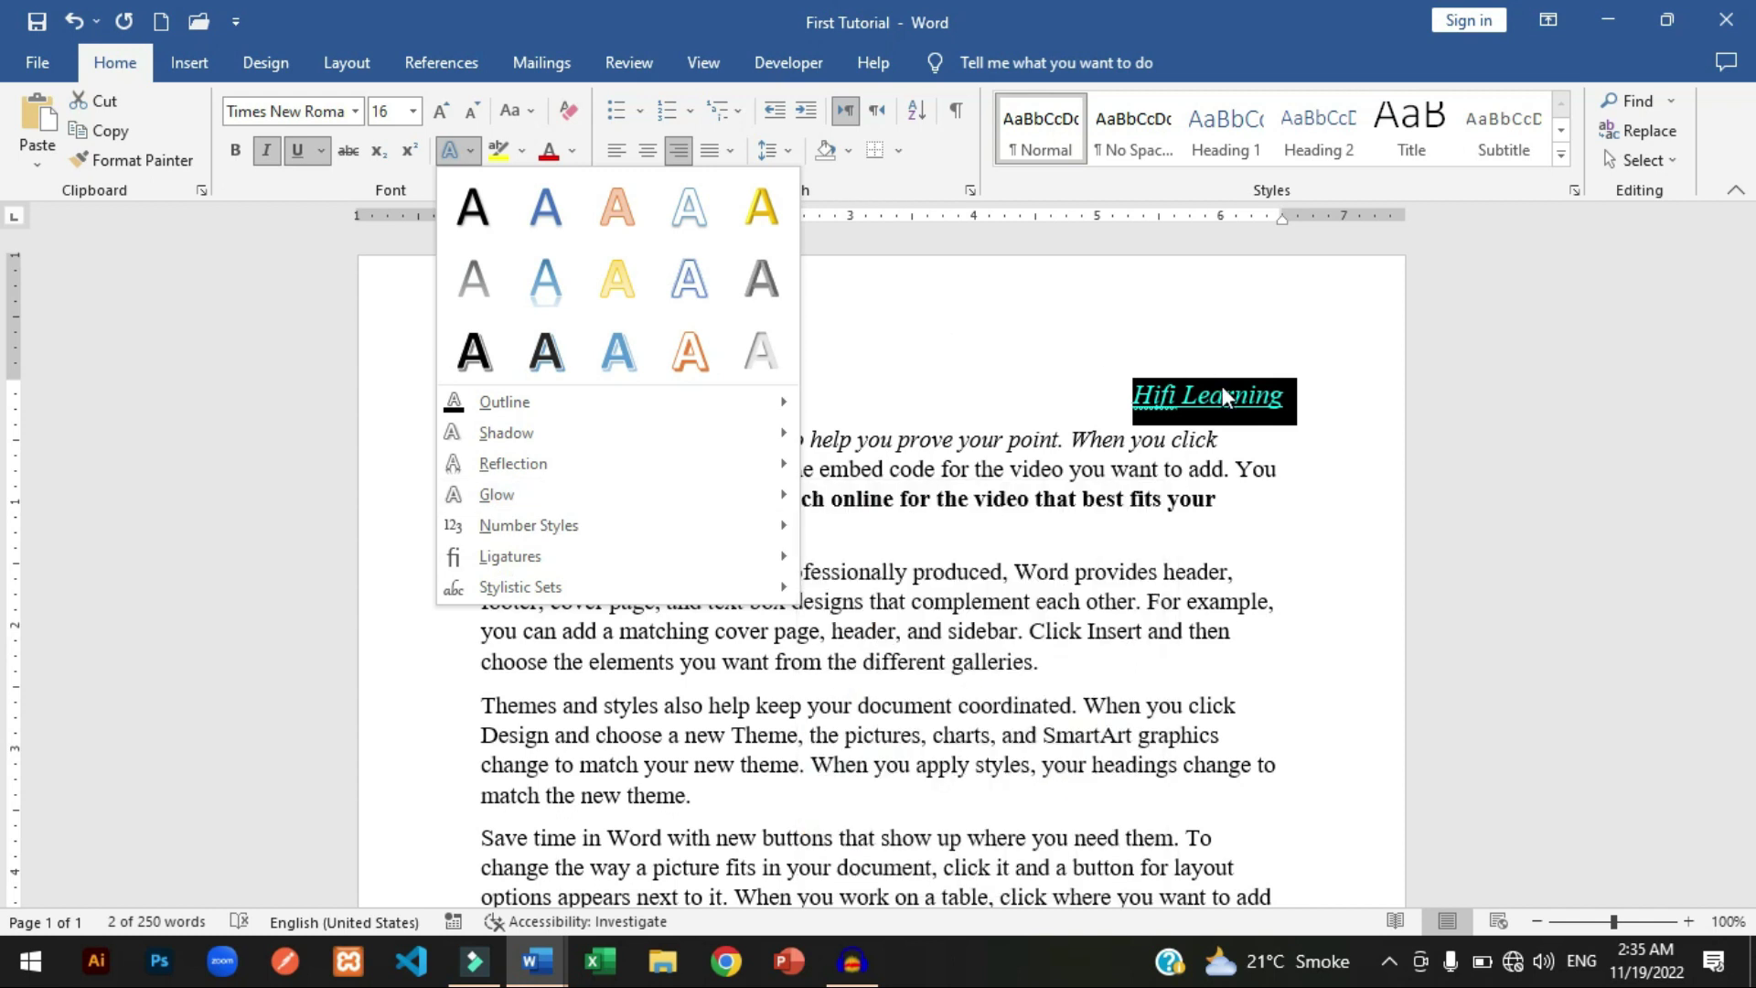
click(1147, 402)
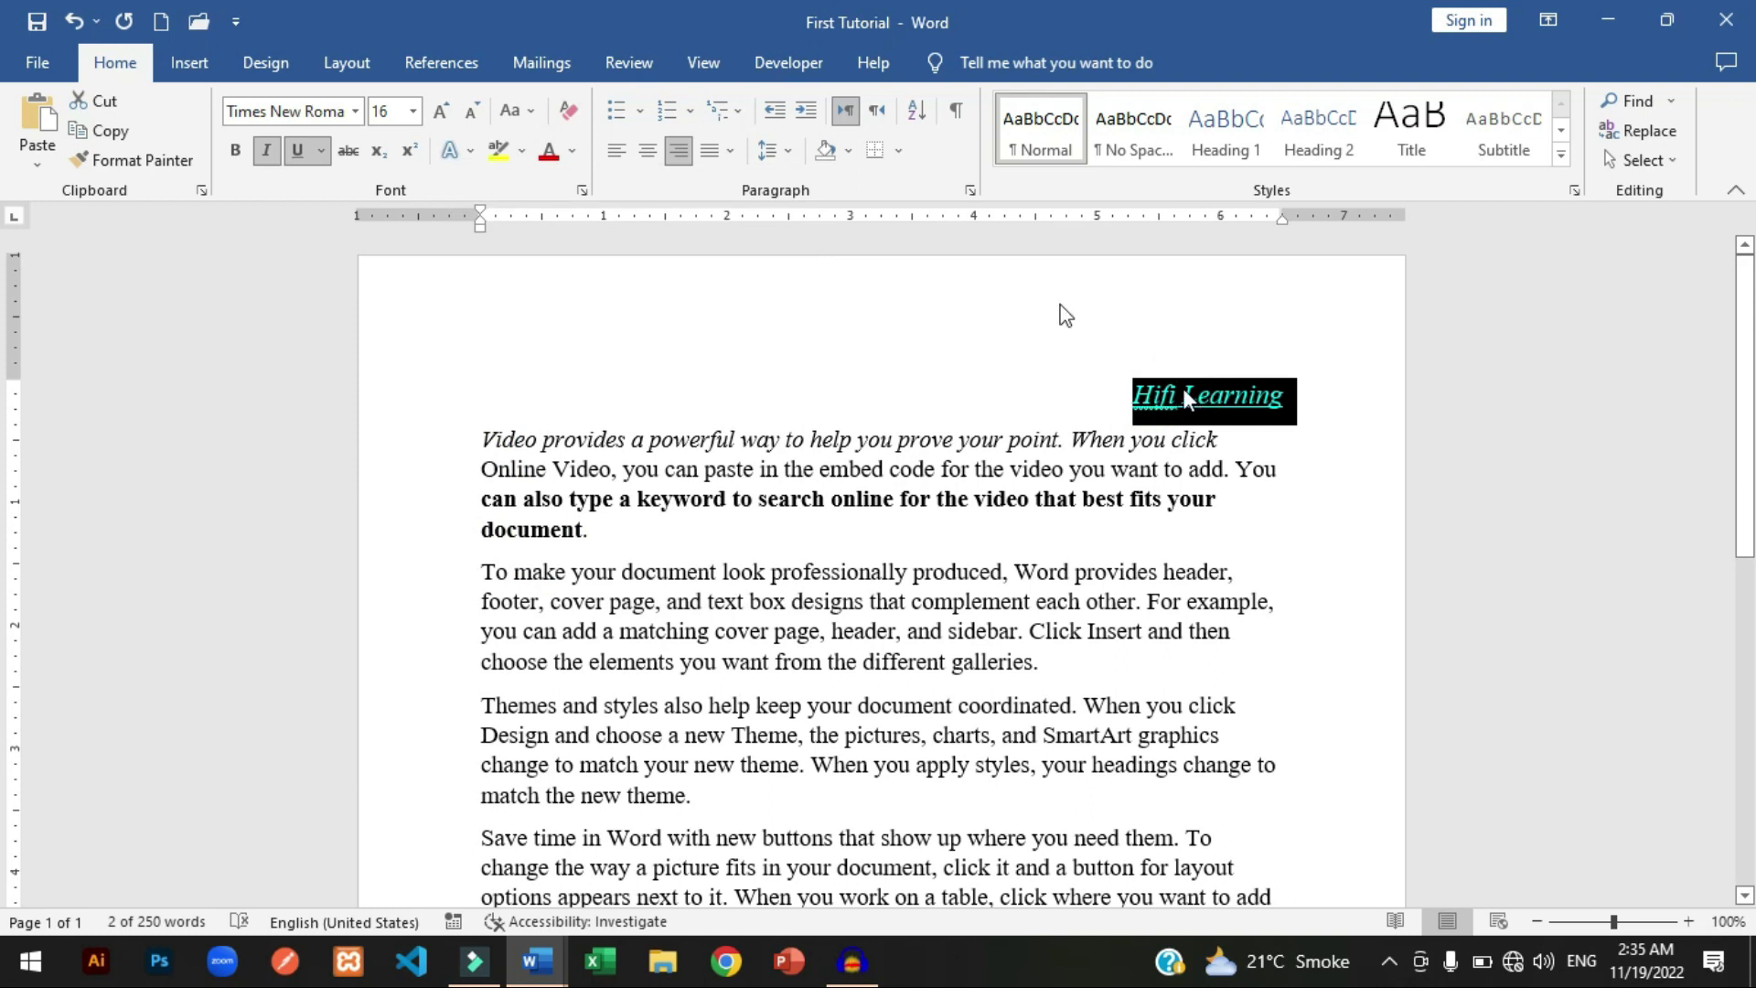
click(623, 159)
Apply the blue preset text effect with reflection to the "Hifi Learning" heading and enlarge it to font size 20.
triple_click(646, 388)
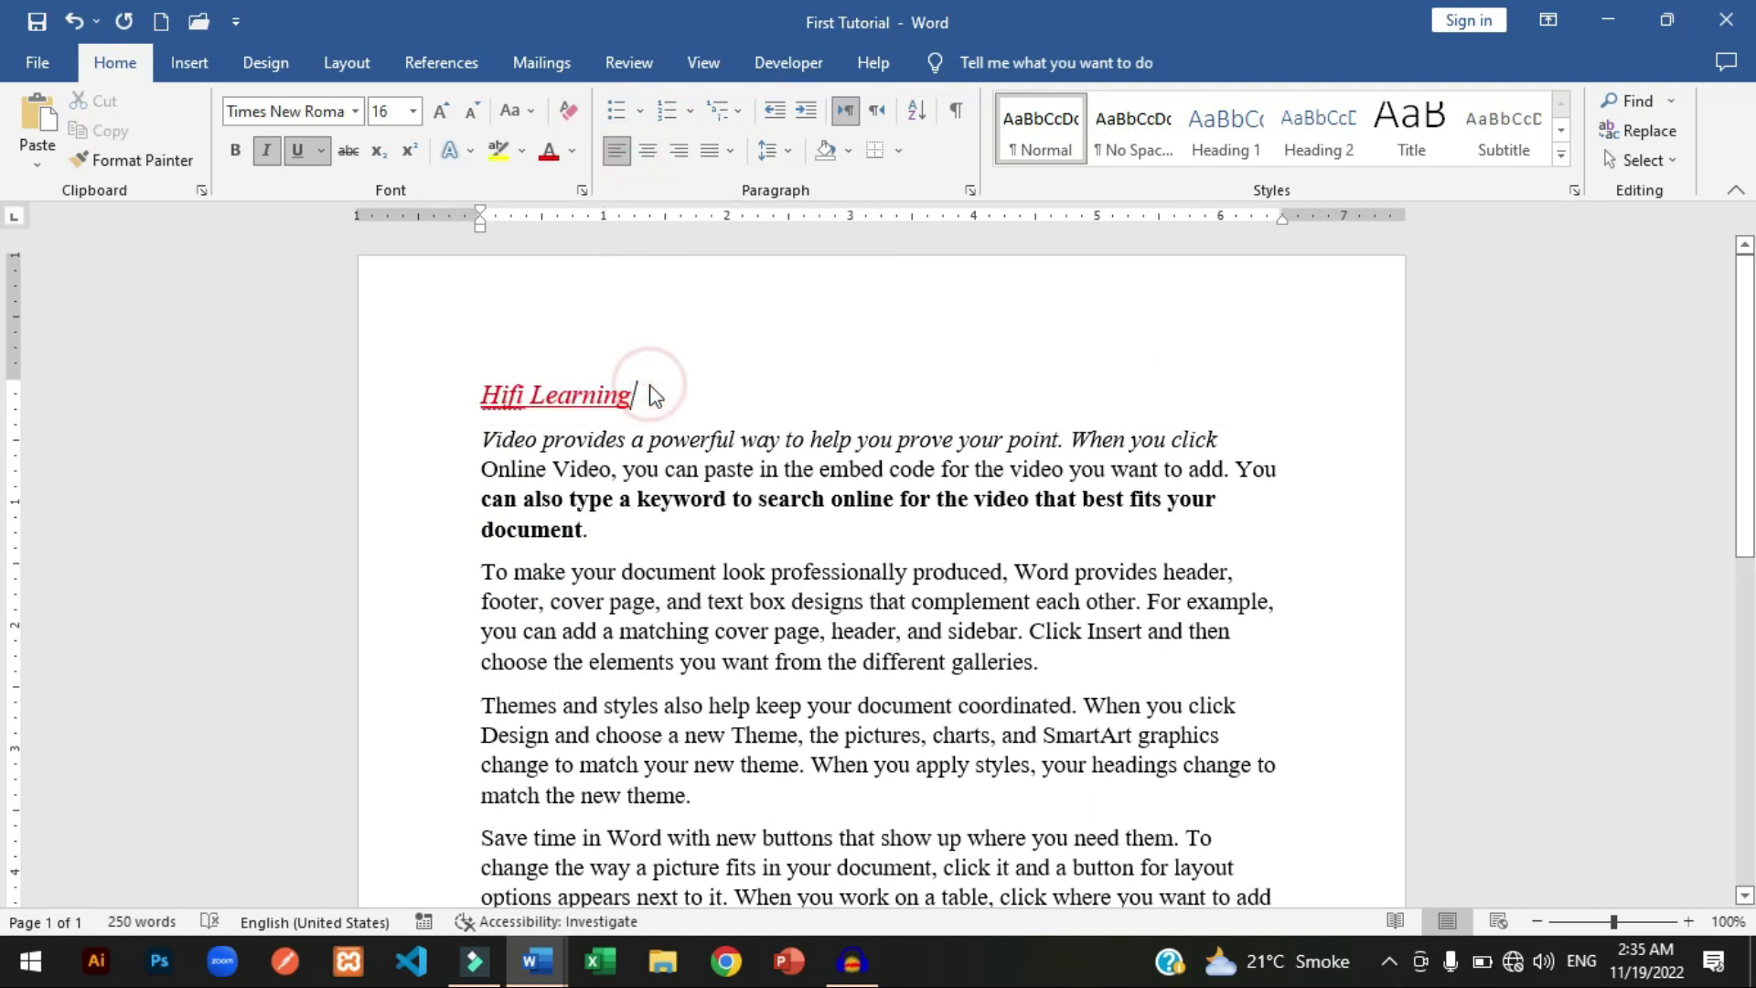
click(469, 156)
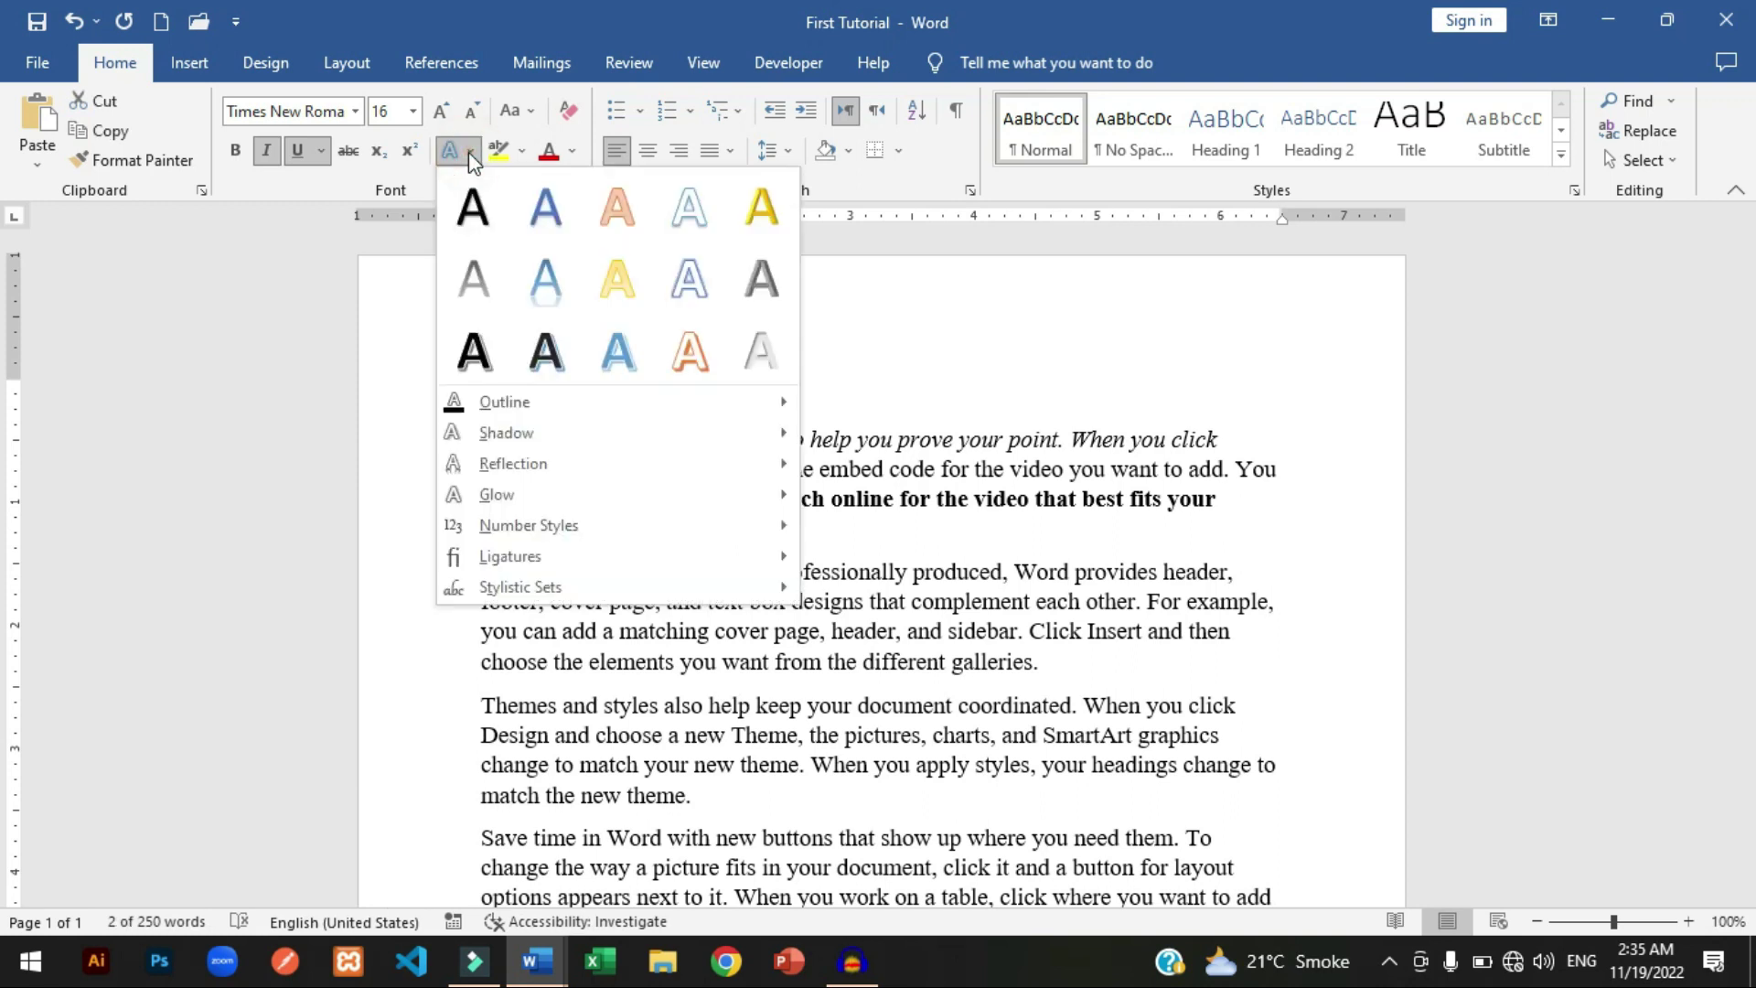
click(559, 285)
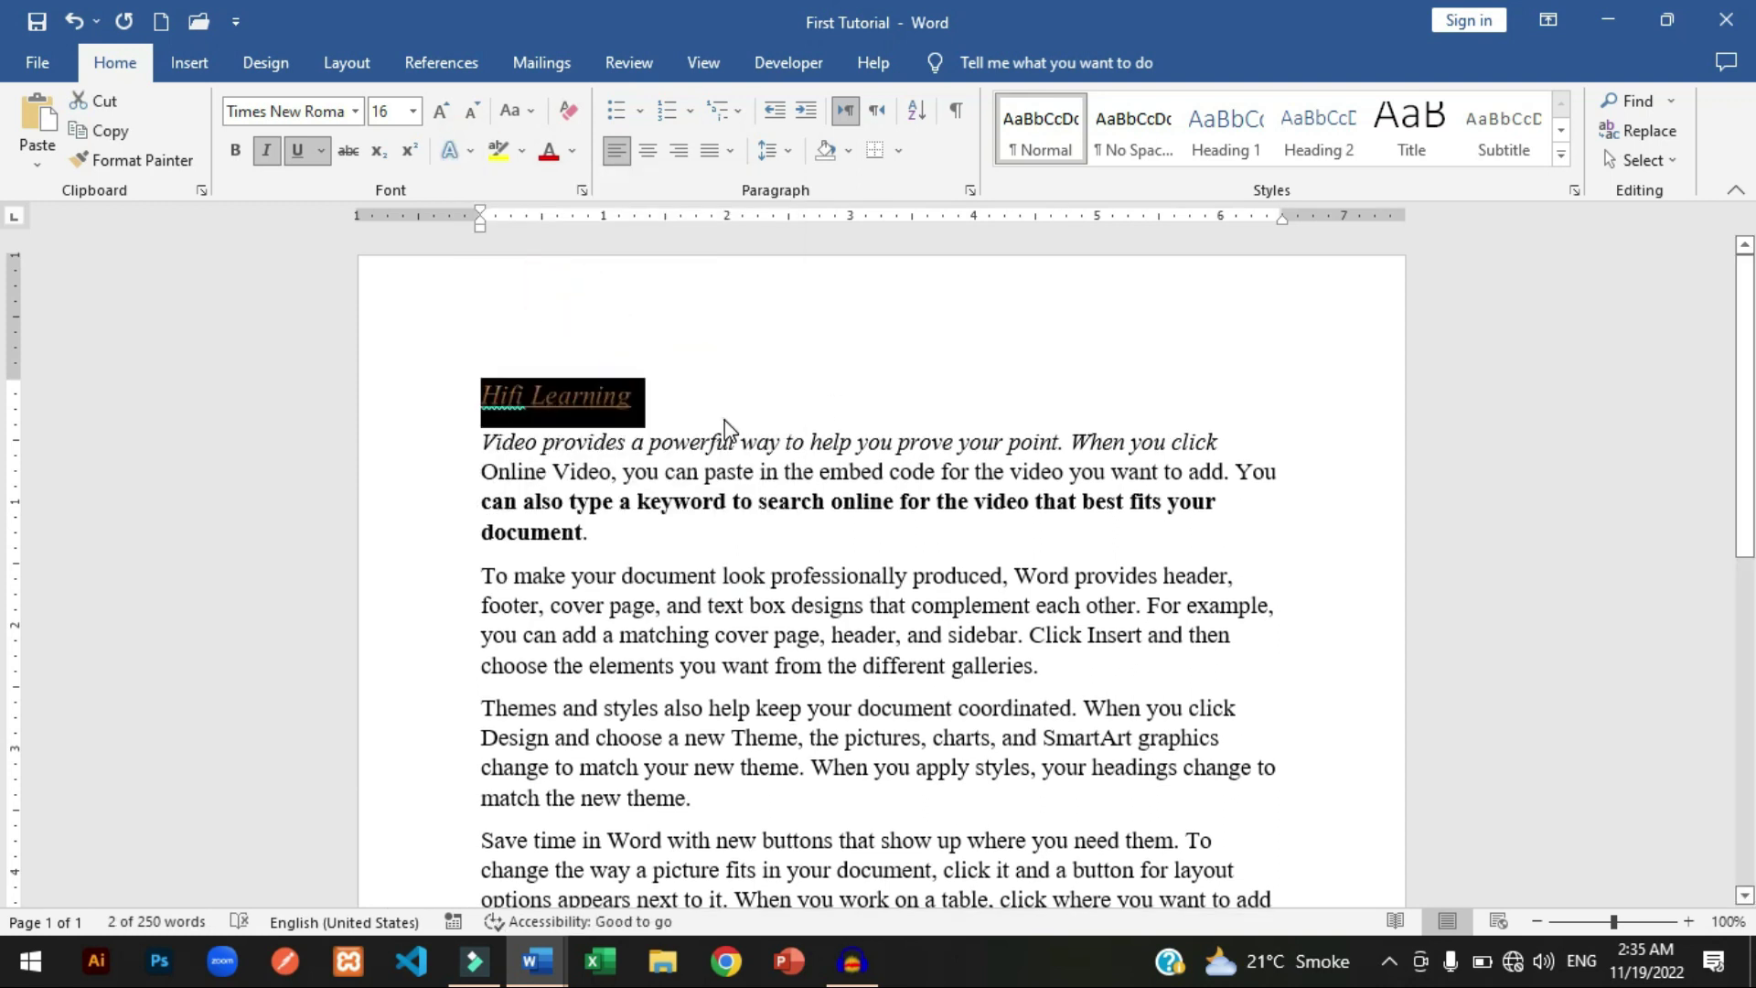
click(633, 395)
triple_click(482, 393)
key(ctrl+shift+period)
Add the word "Hifi" in the heading to the spelling dictionary.
click(511, 402)
right_click(510, 403)
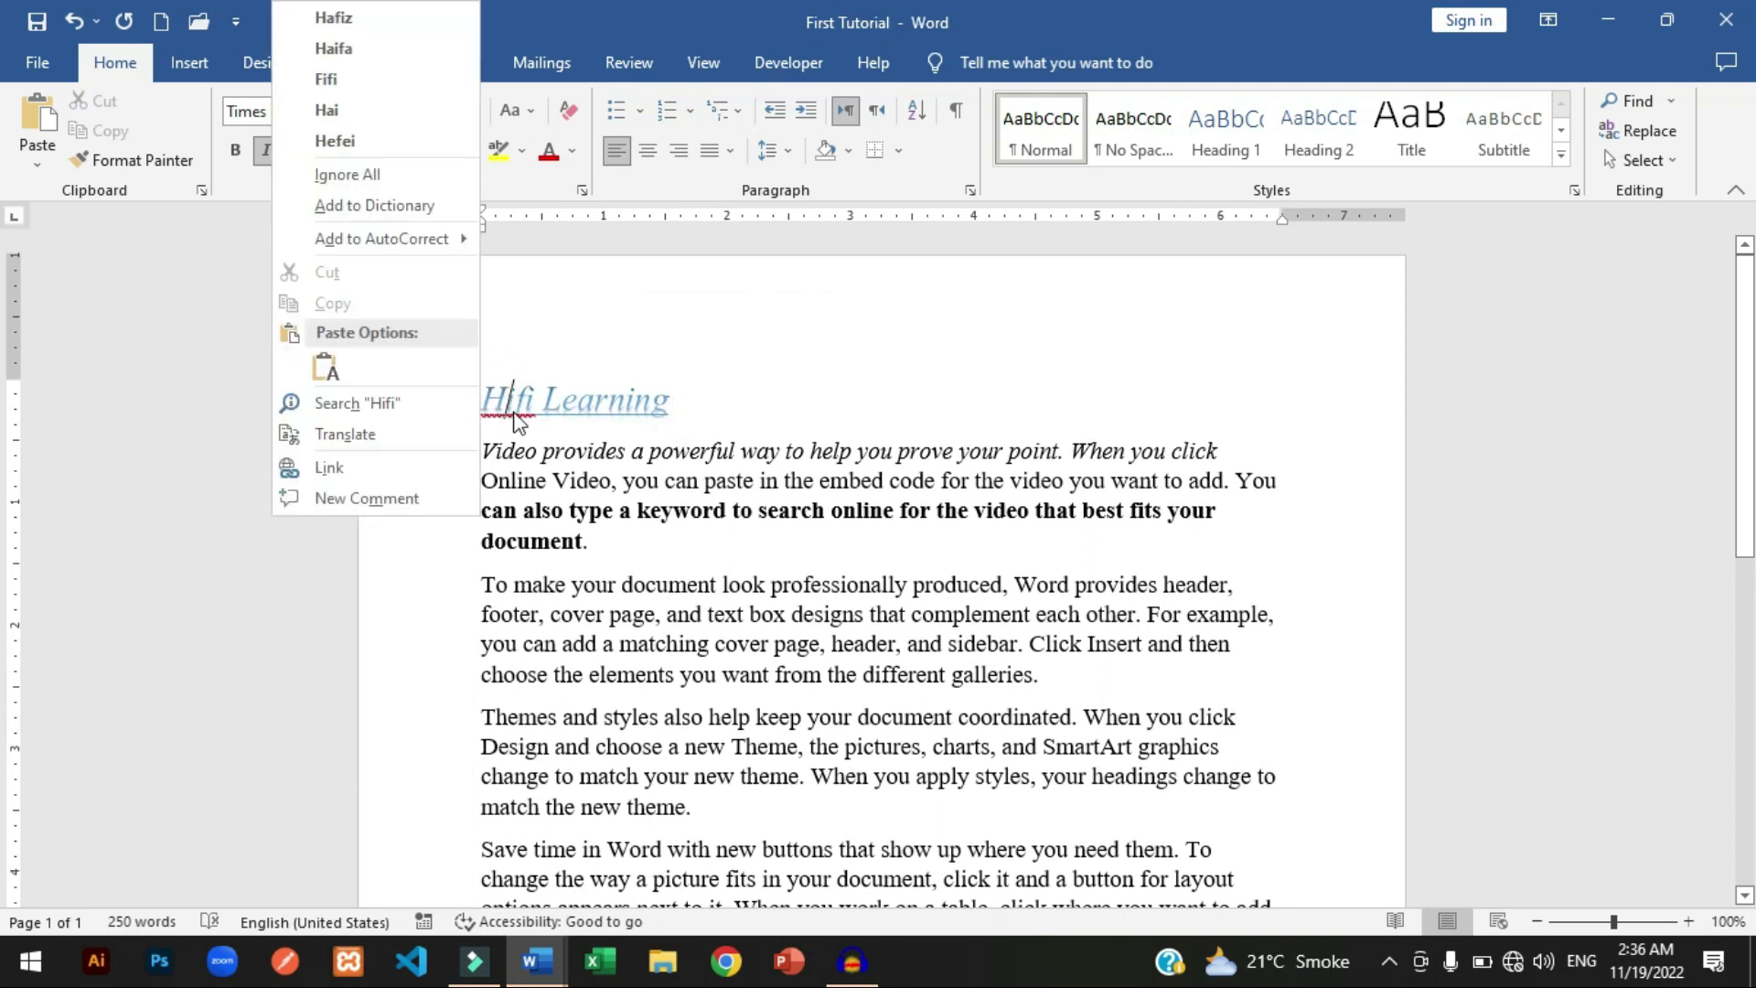
click(344, 207)
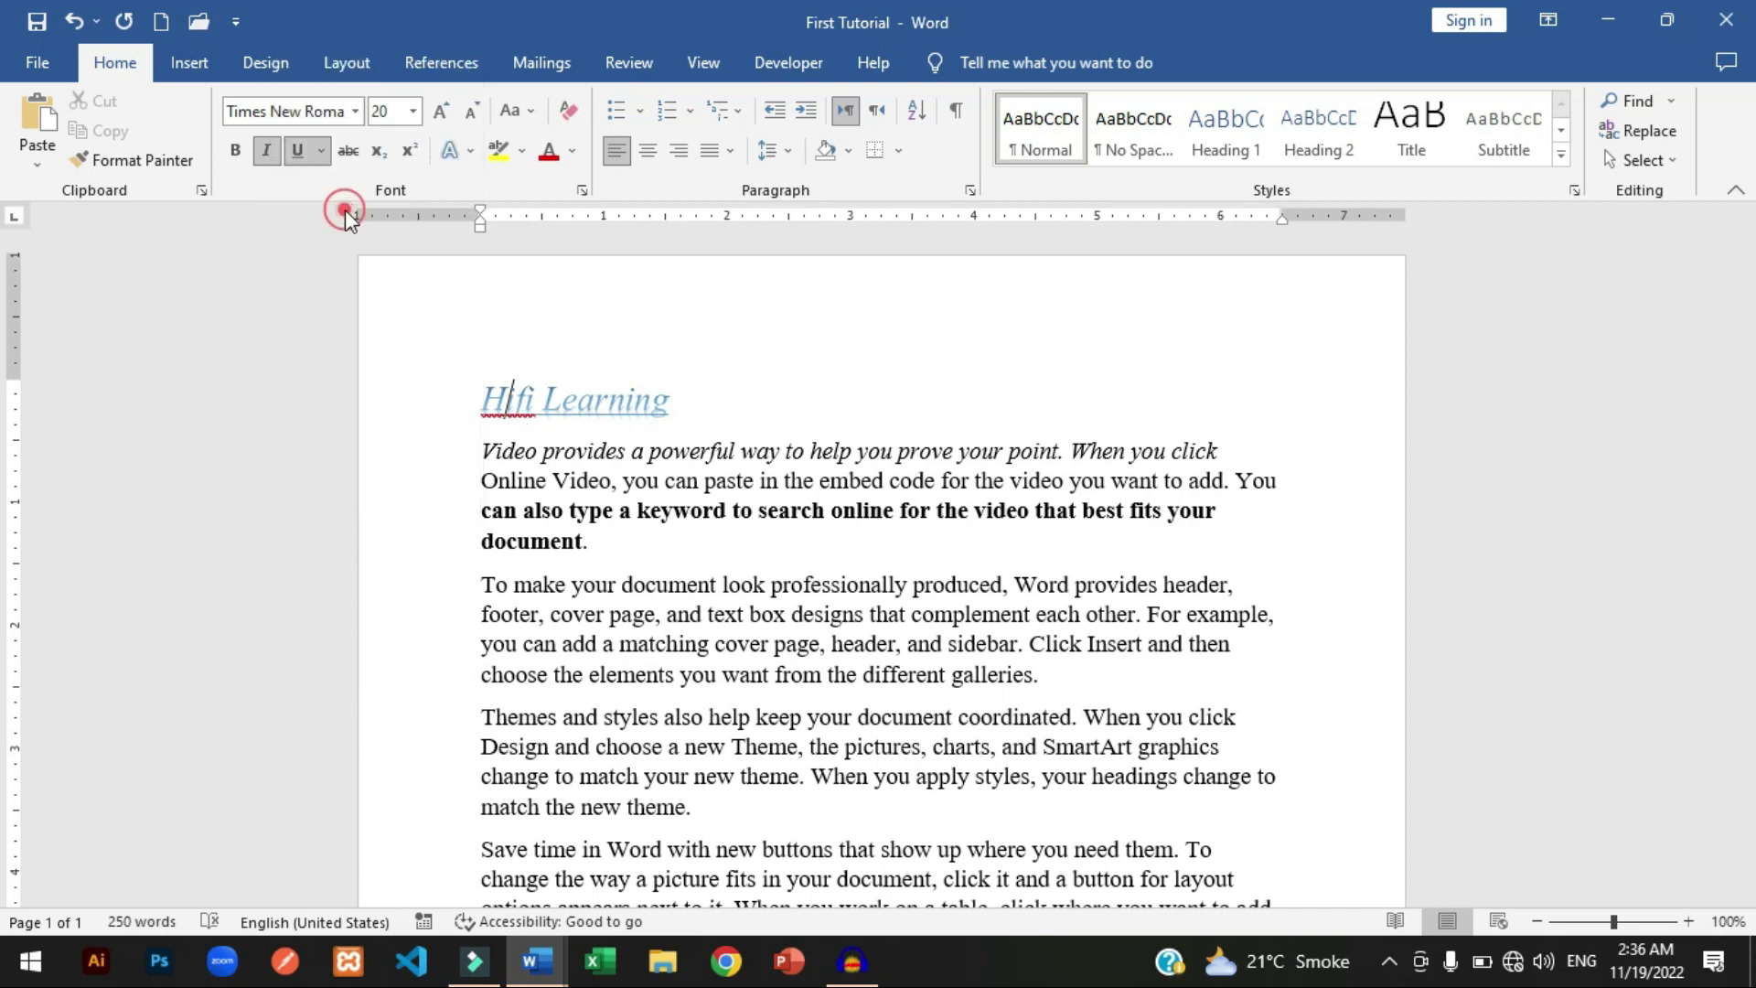
click(677, 406)
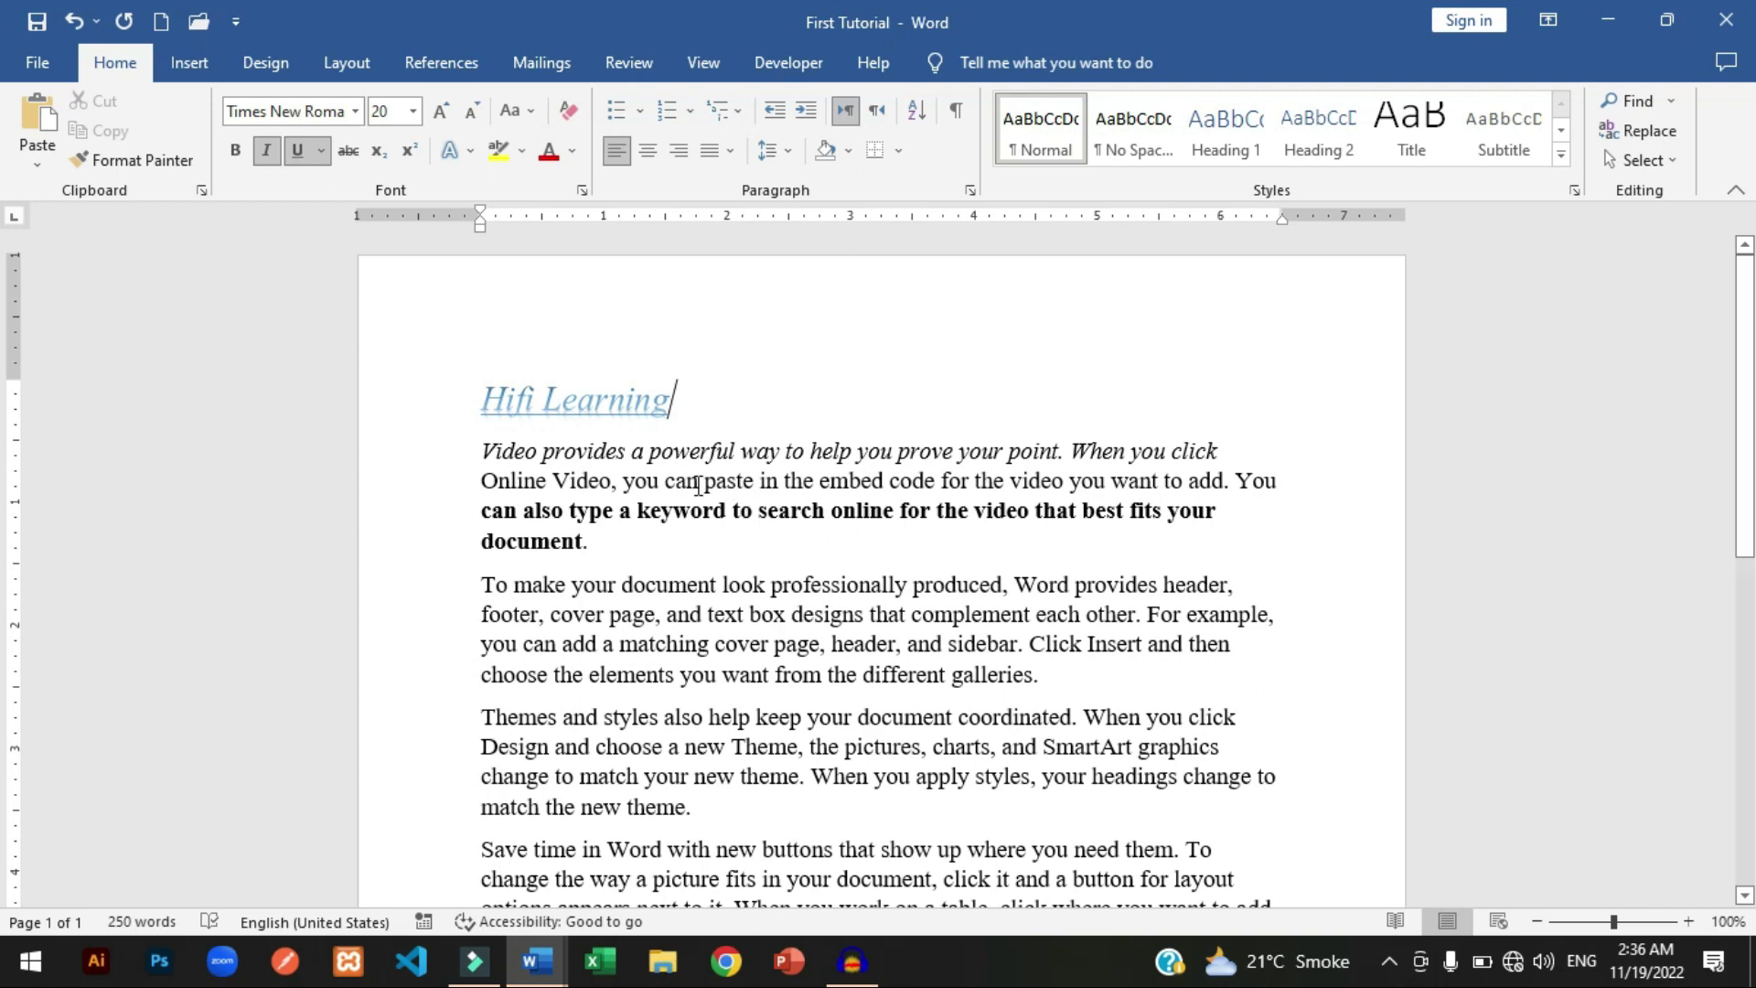
Highlight the words "you can paste" in the first paragraph in yellow.
click(624, 480)
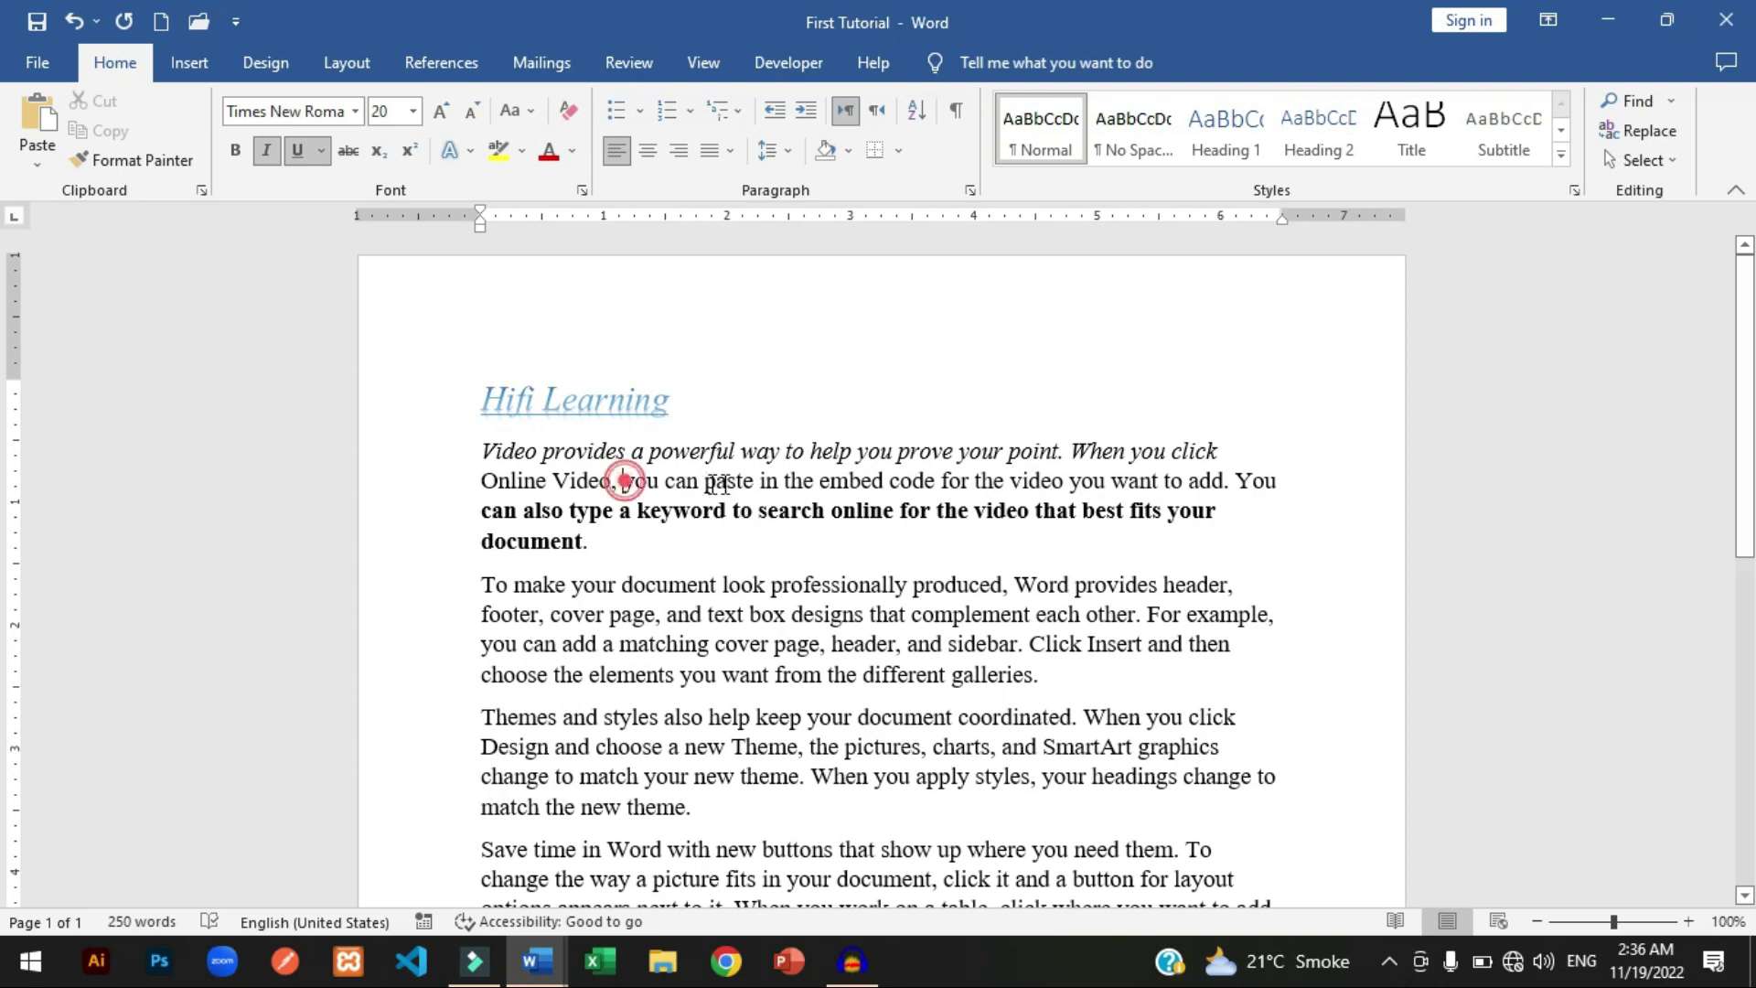
drag(718, 483, 758, 483)
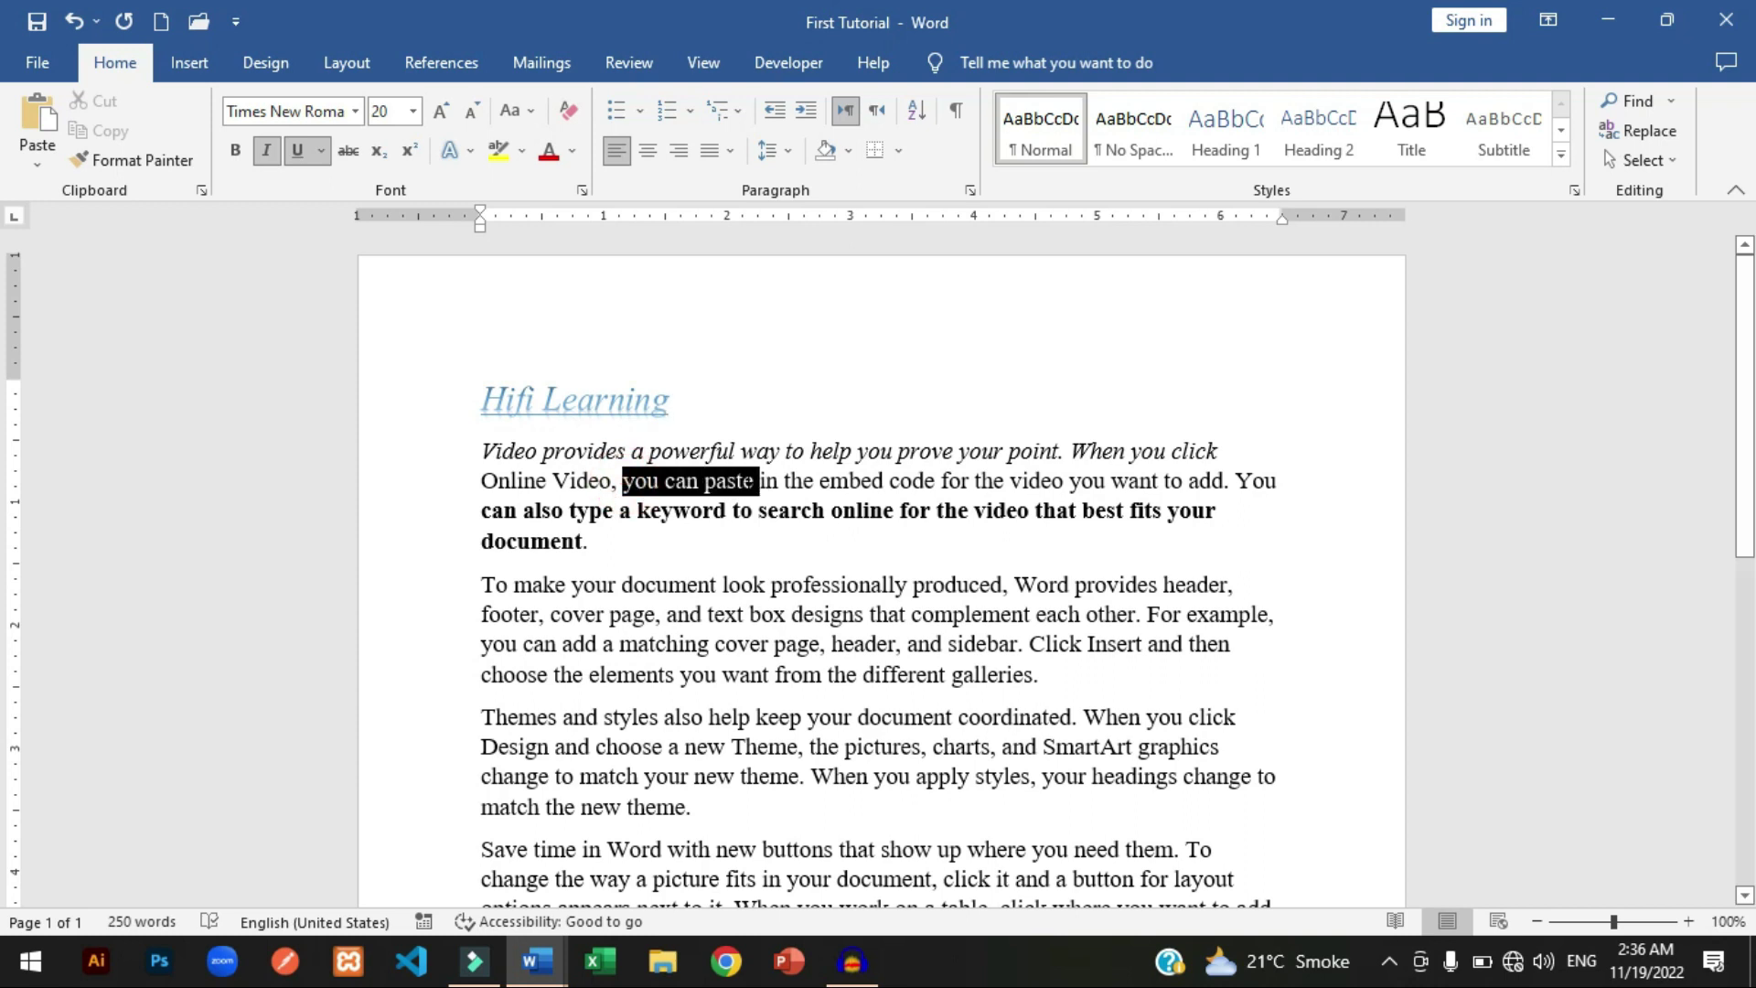
click(522, 152)
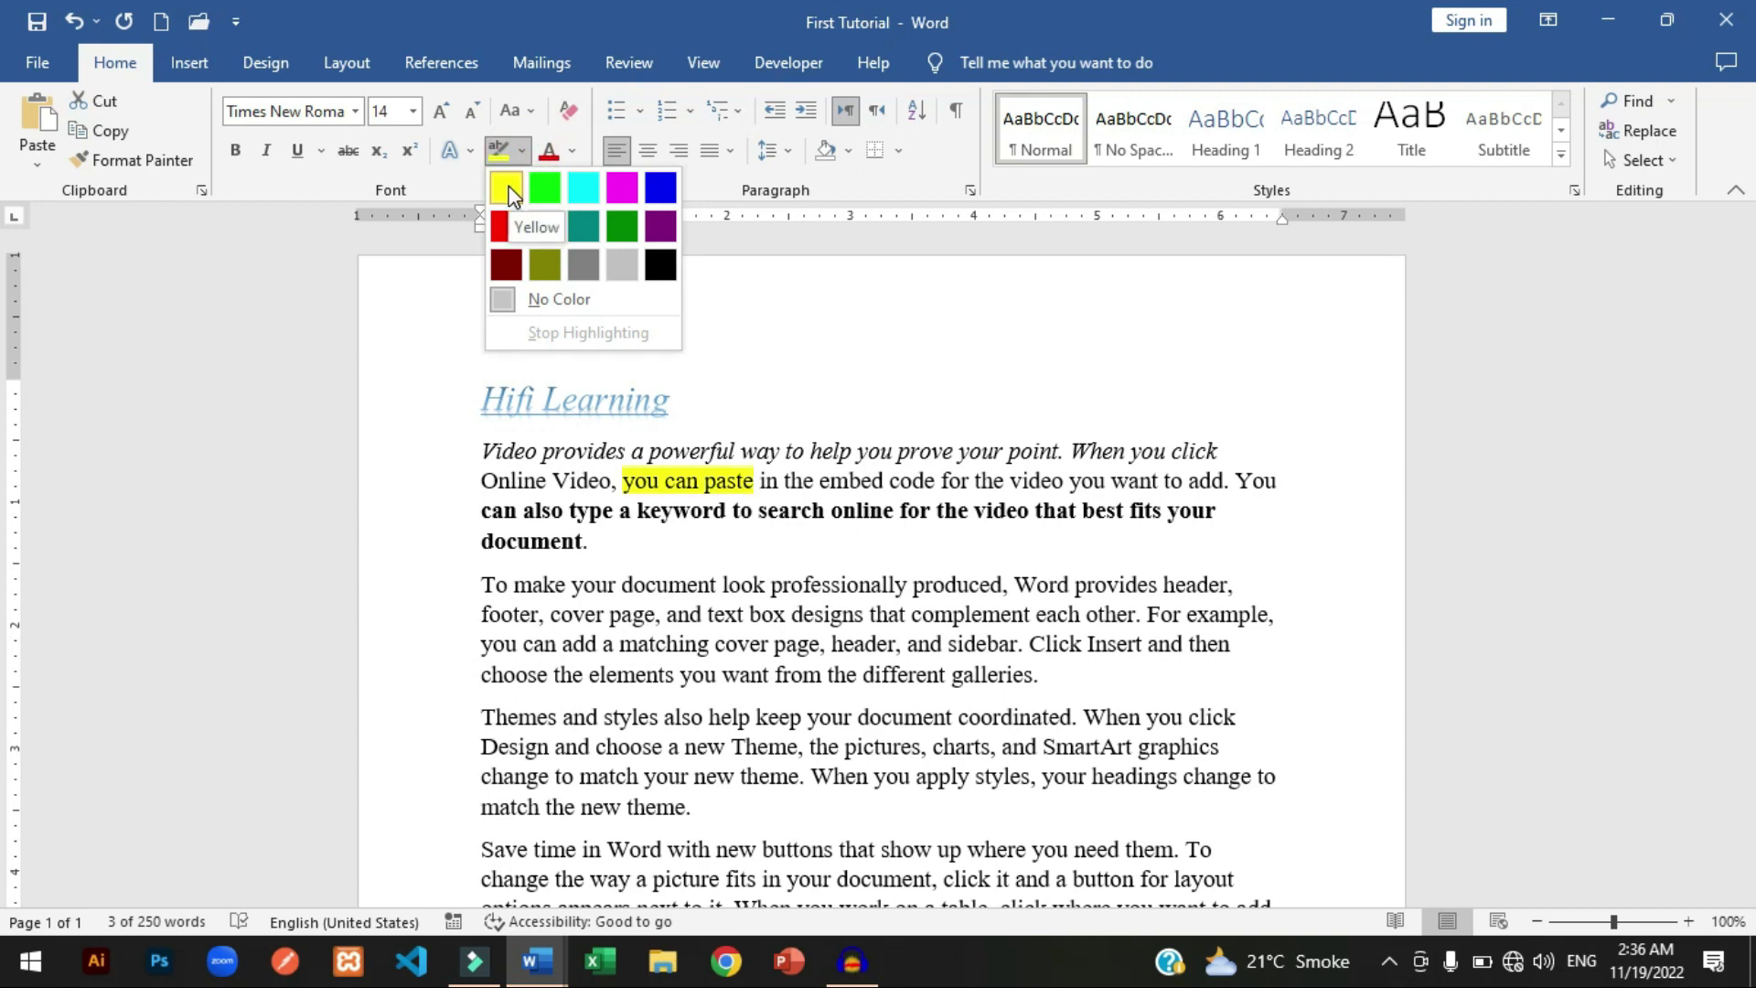
click(507, 191)
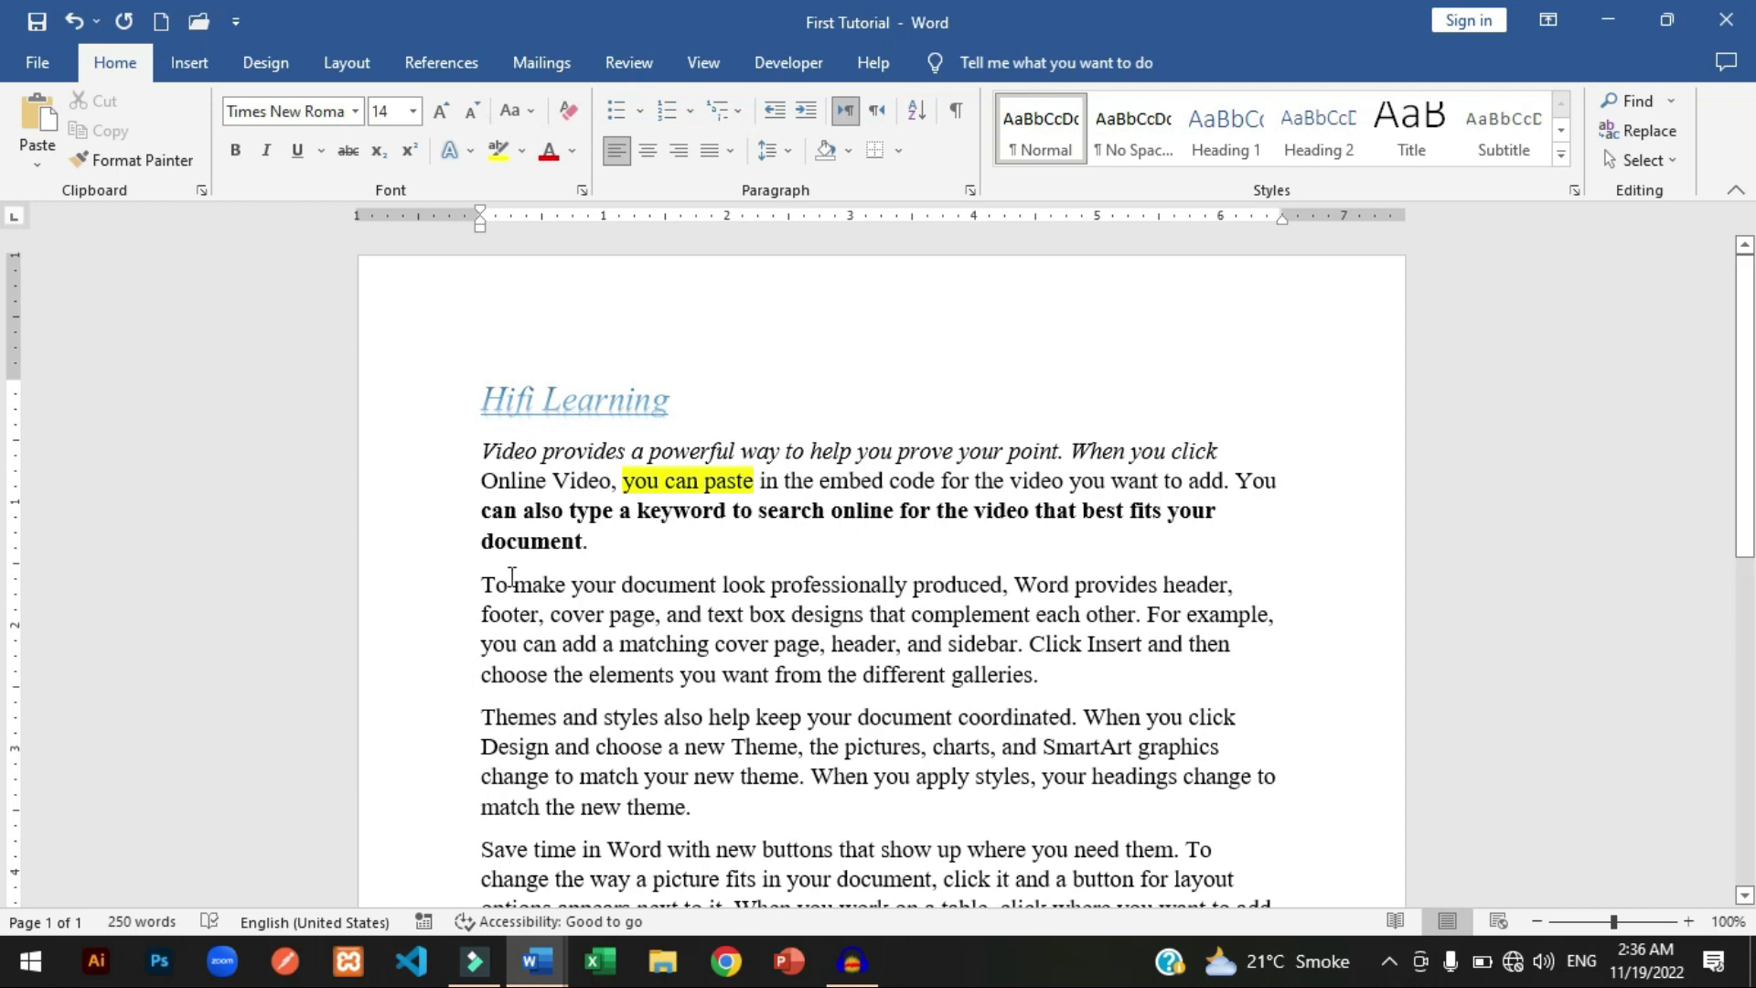
Change the second body paragraph, beginning "To make your document", to lowercase.
drag(482, 587, 951, 676)
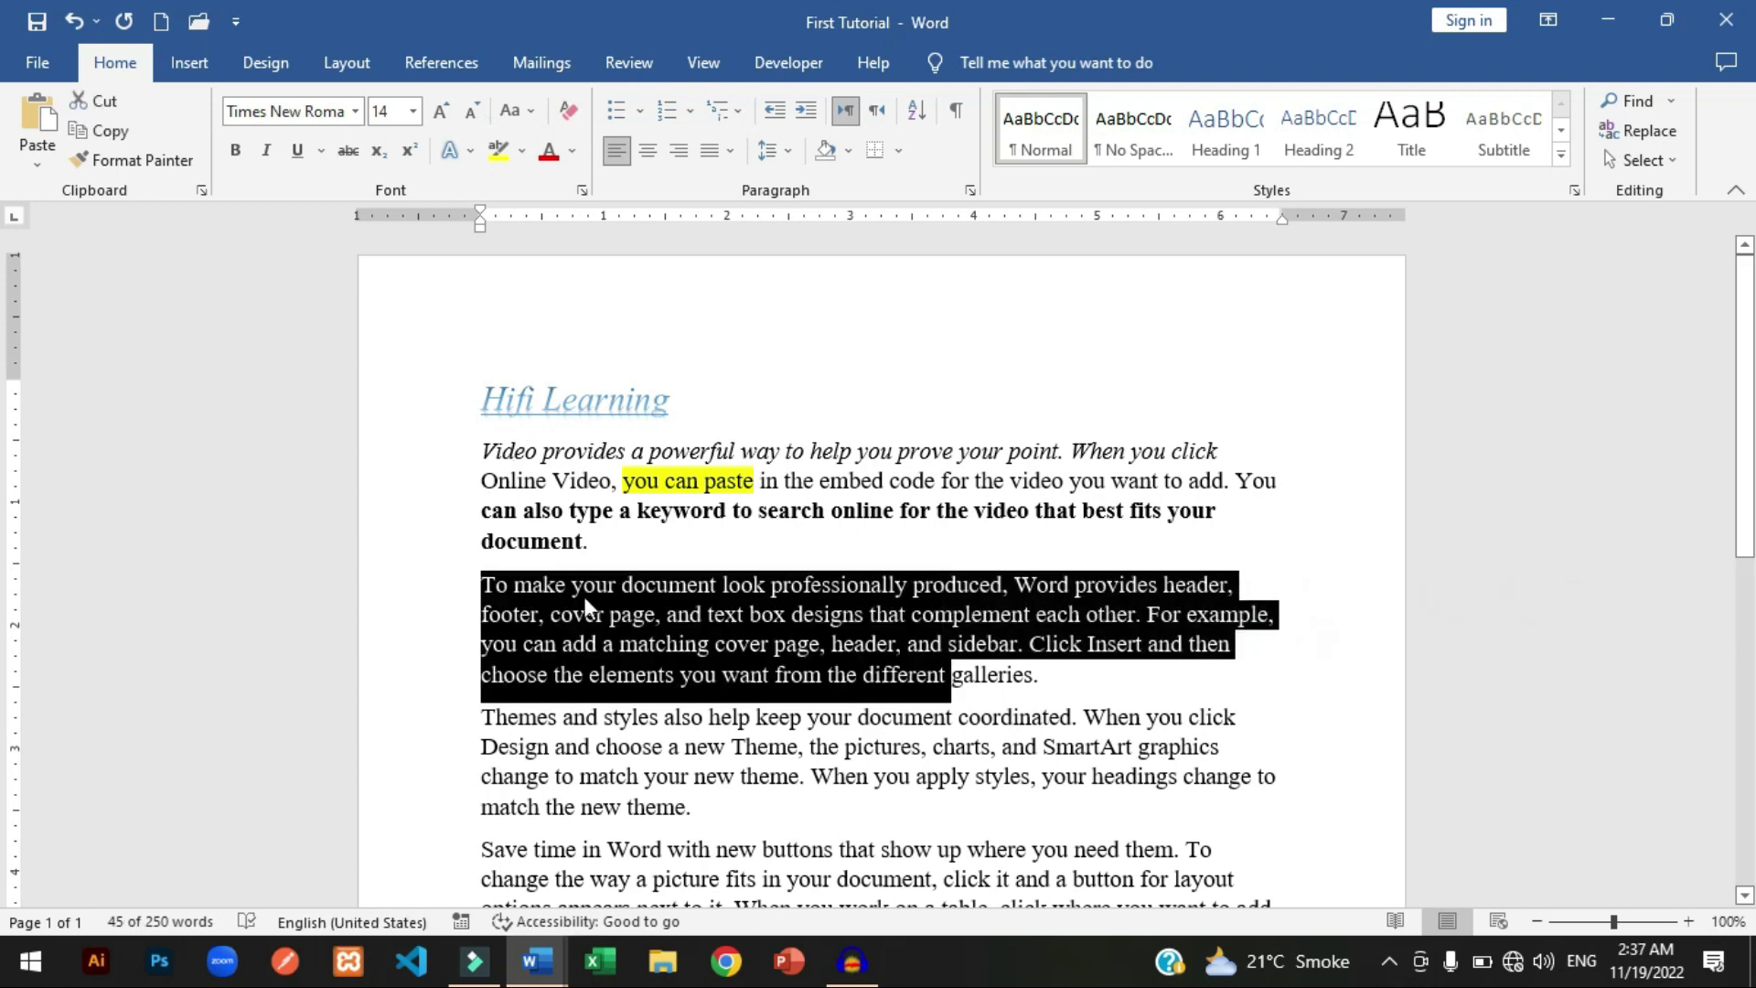
click(502, 578)
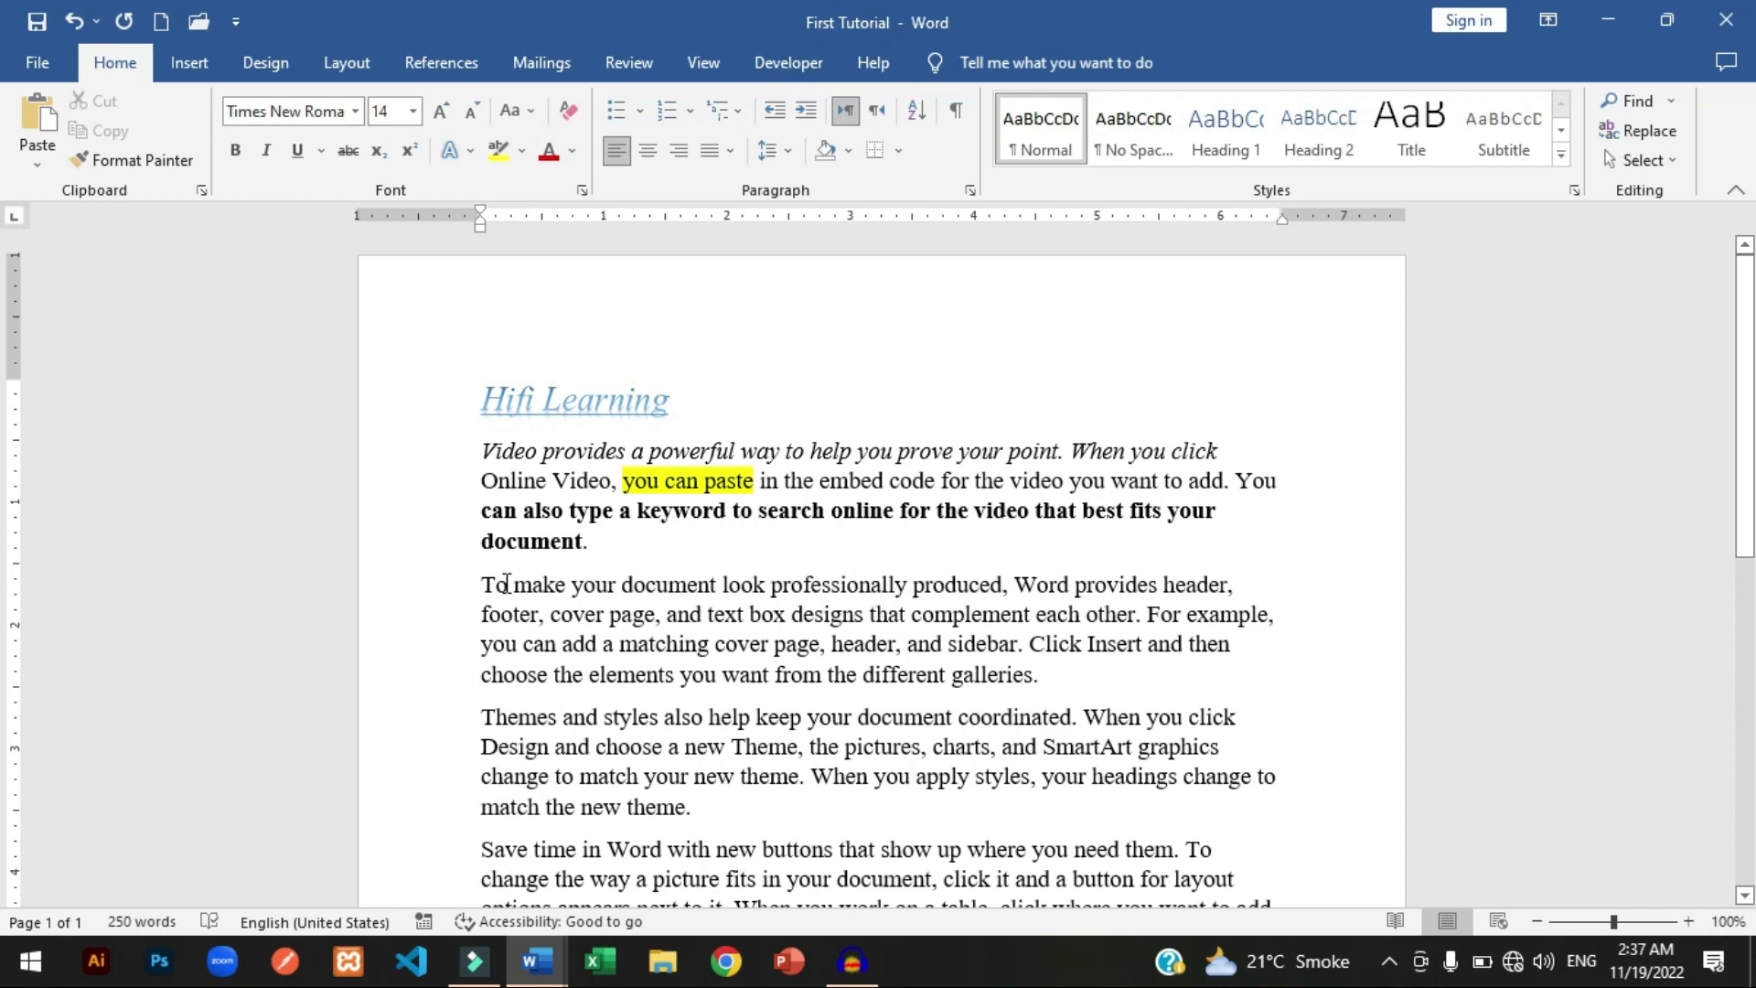
drag(483, 580, 1021, 674)
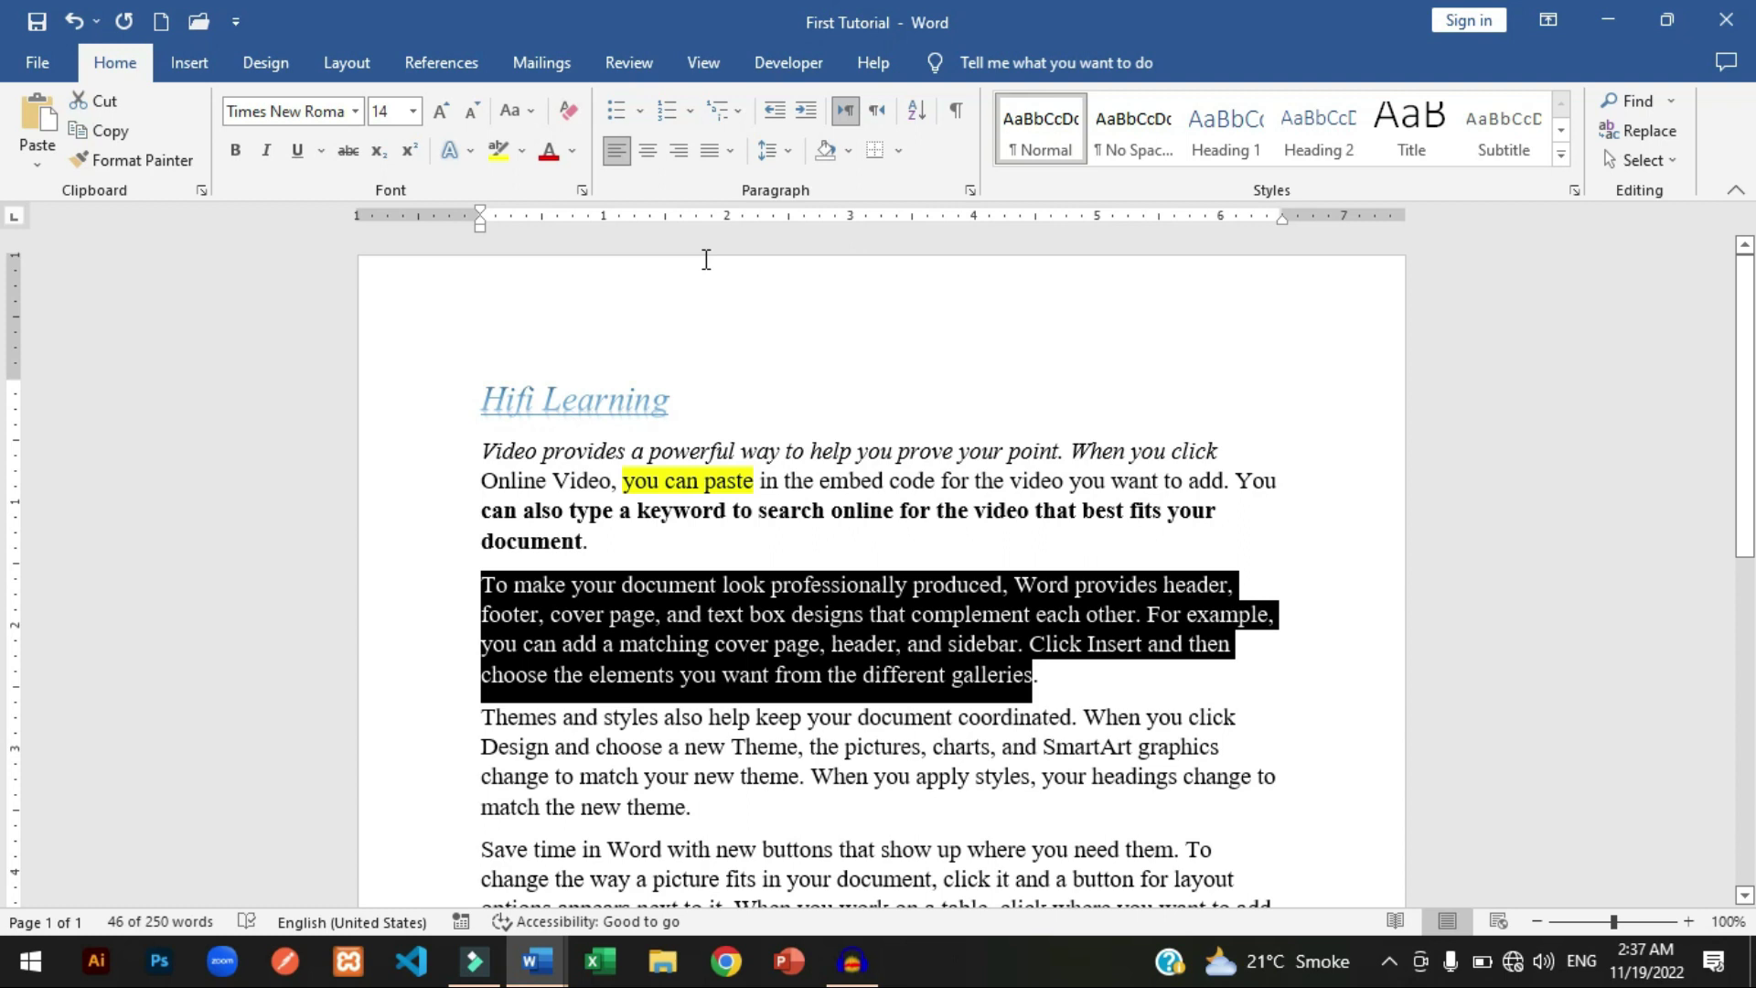
click(532, 111)
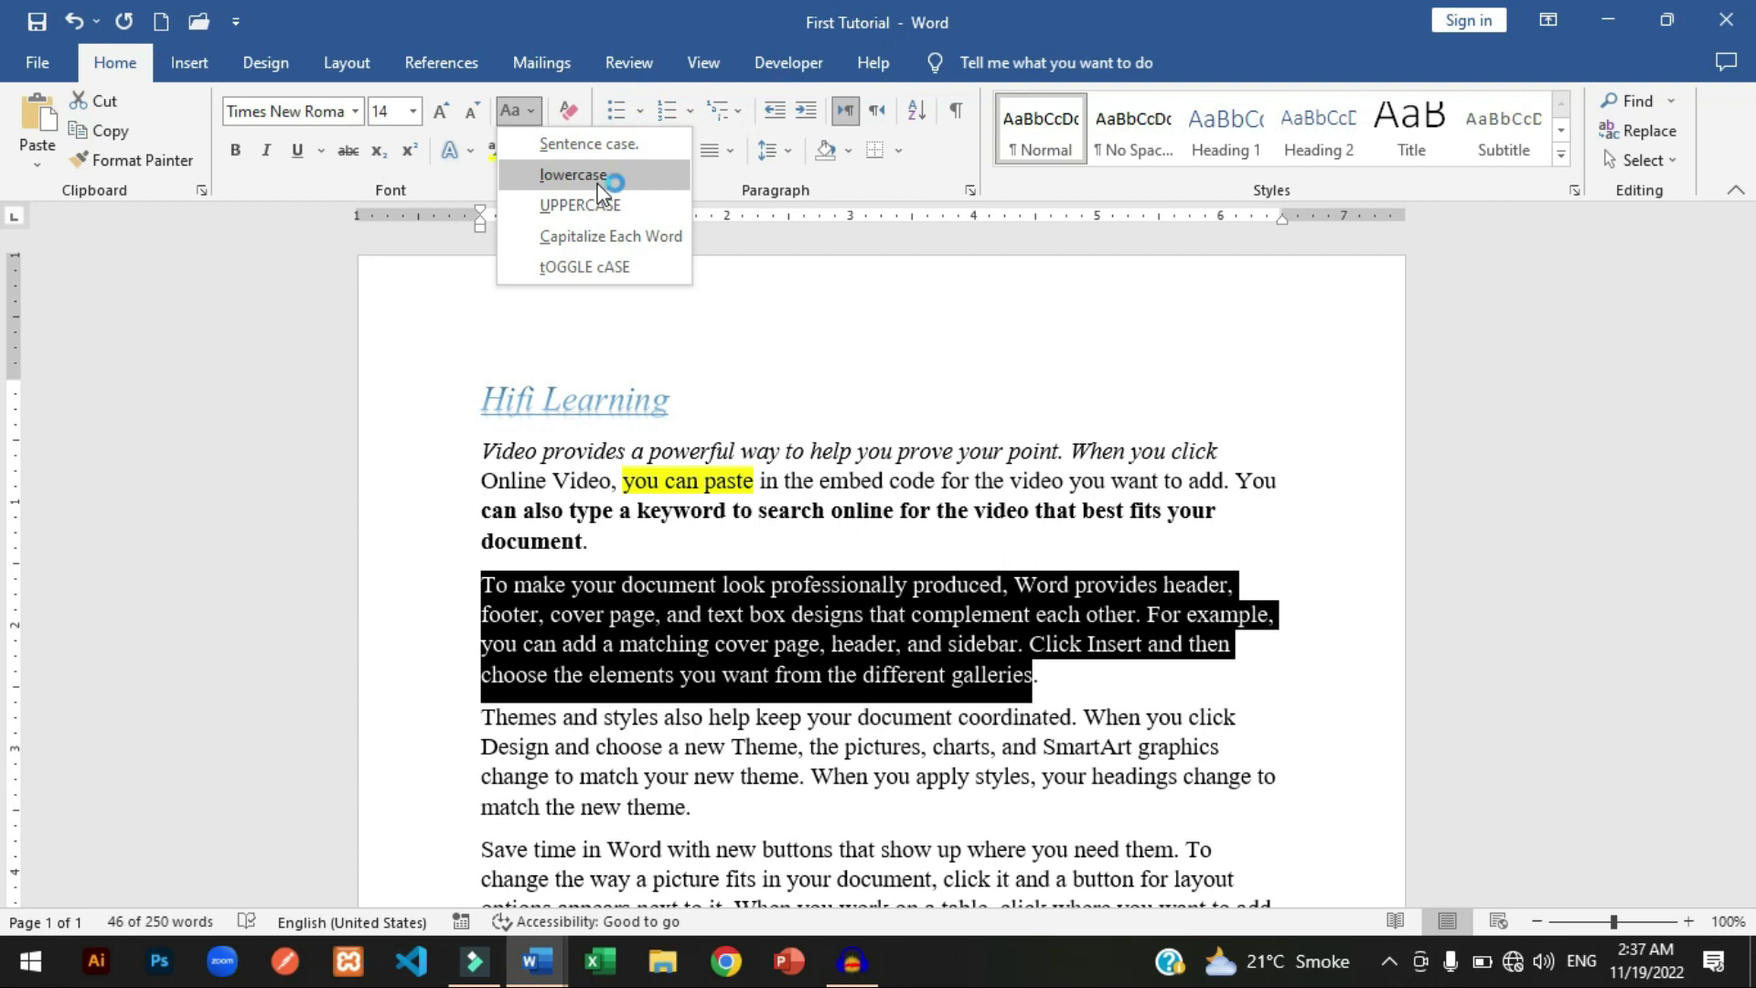
click(573, 175)
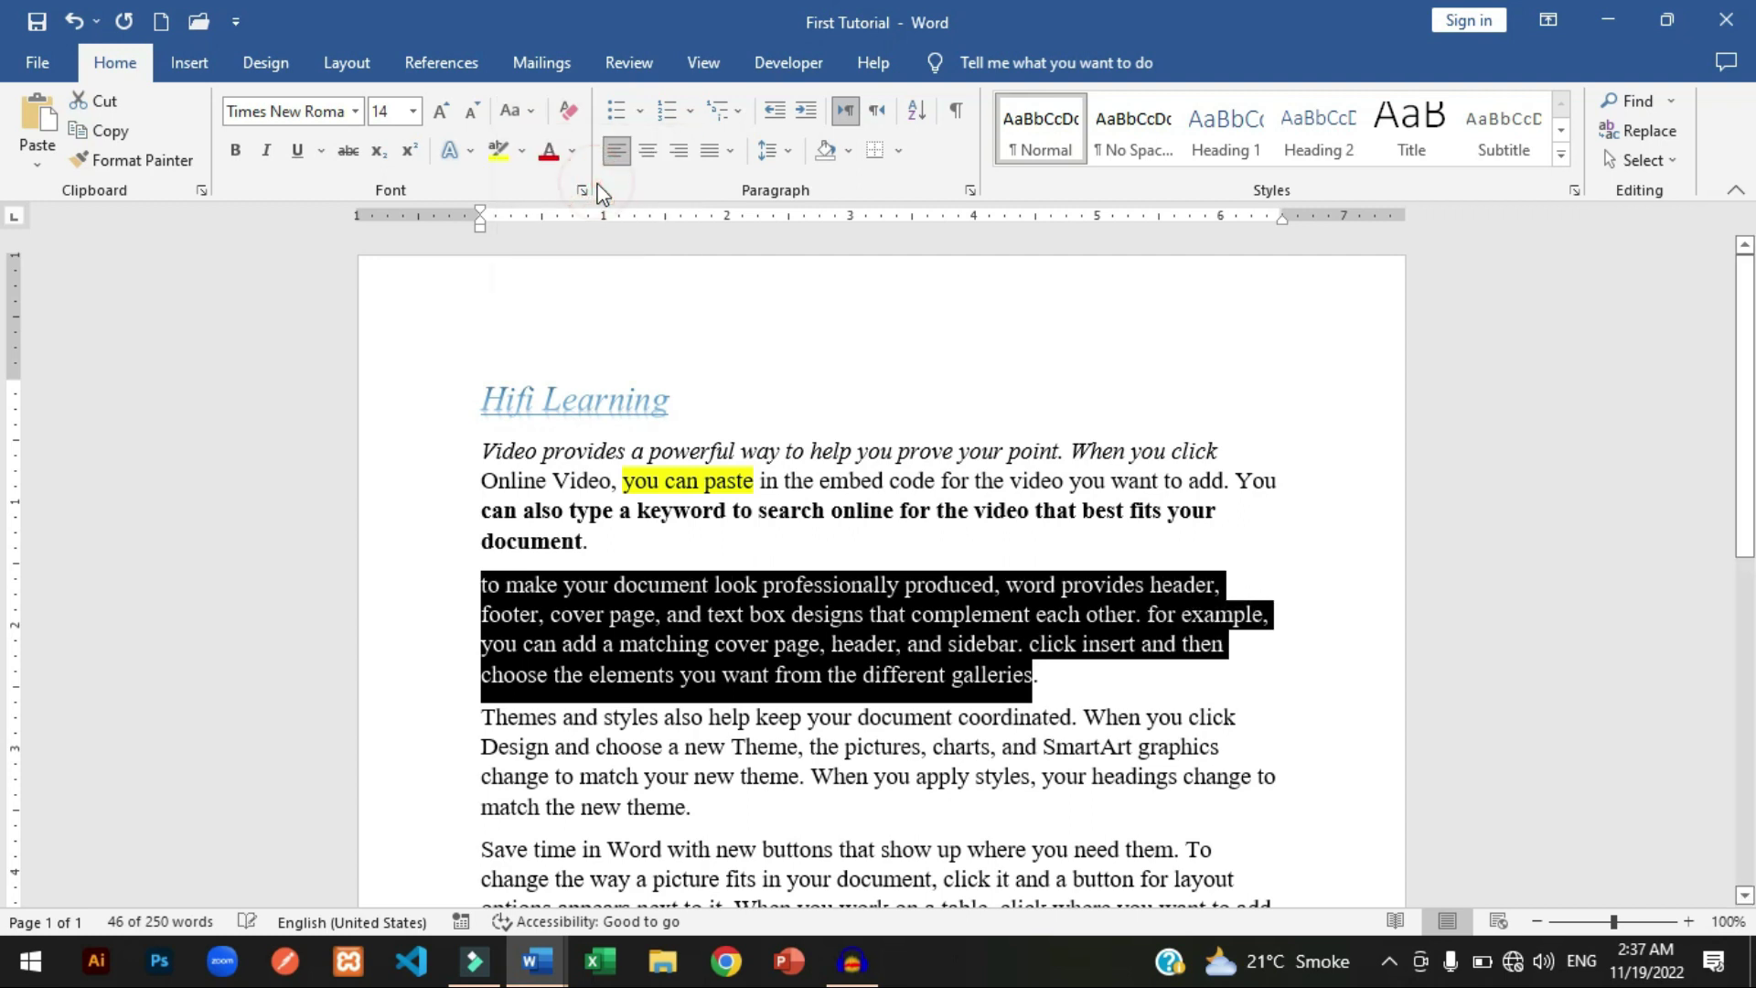
click(404, 611)
click(482, 631)
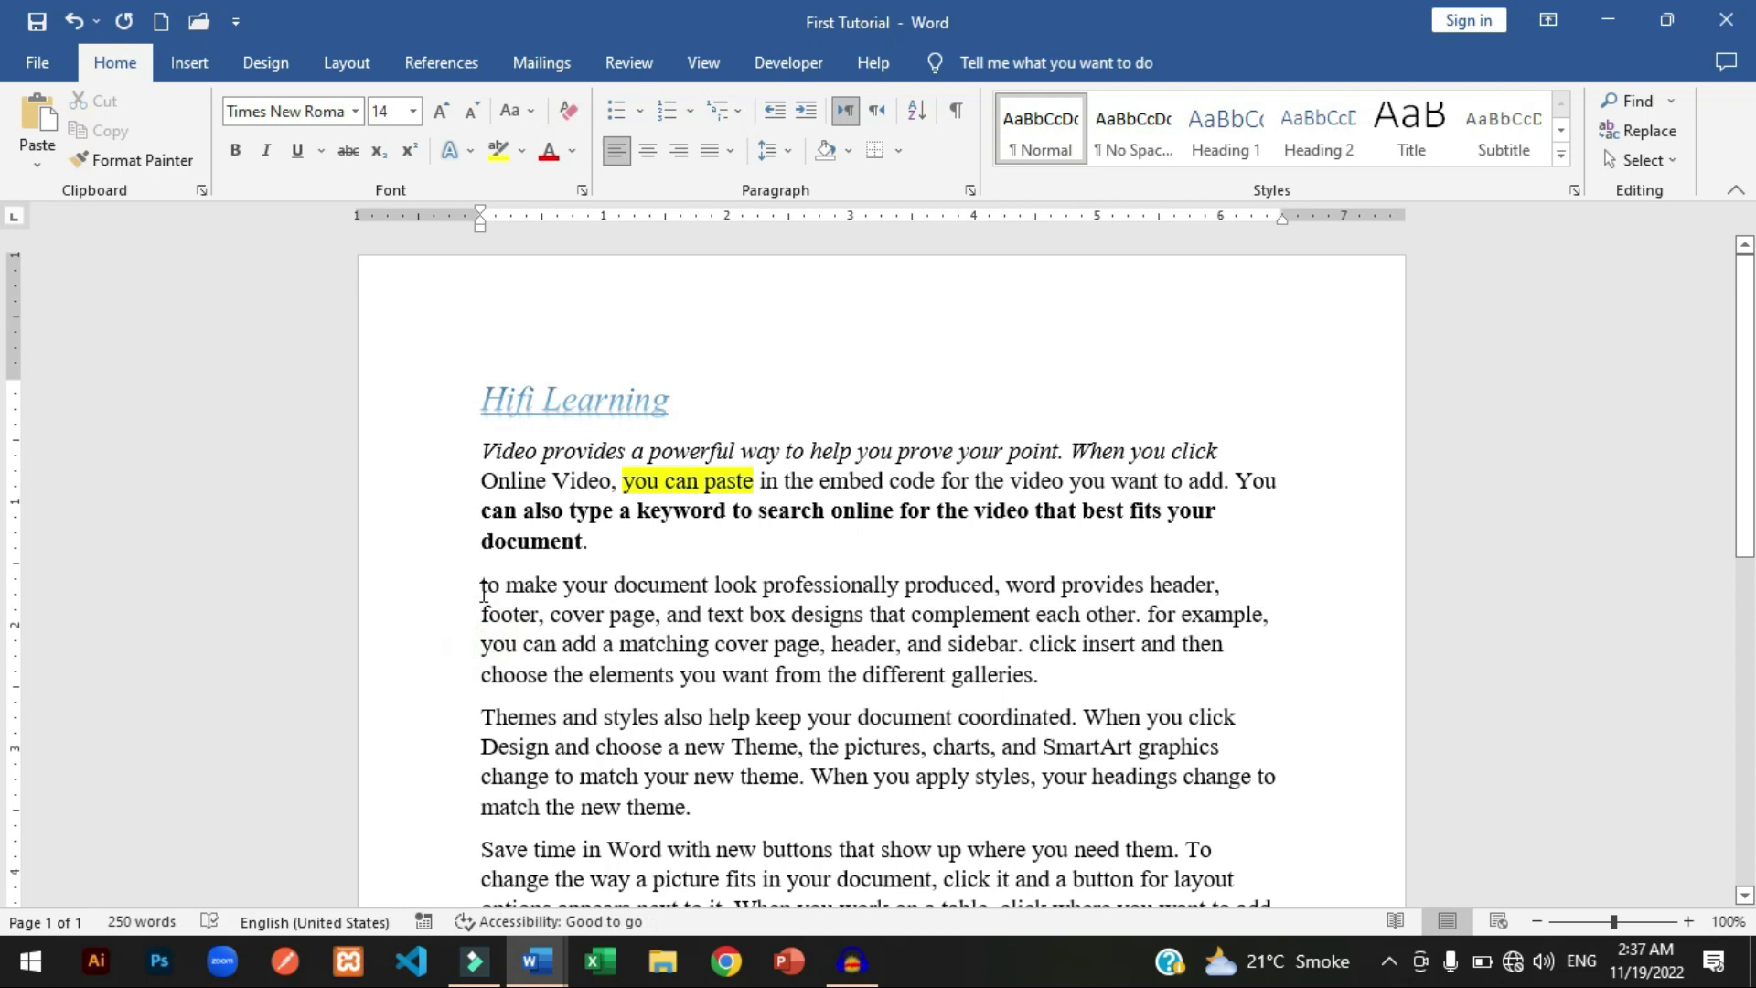
Change the "to make your document" paragraph to UPPERCASE.
drag(478, 587, 1032, 674)
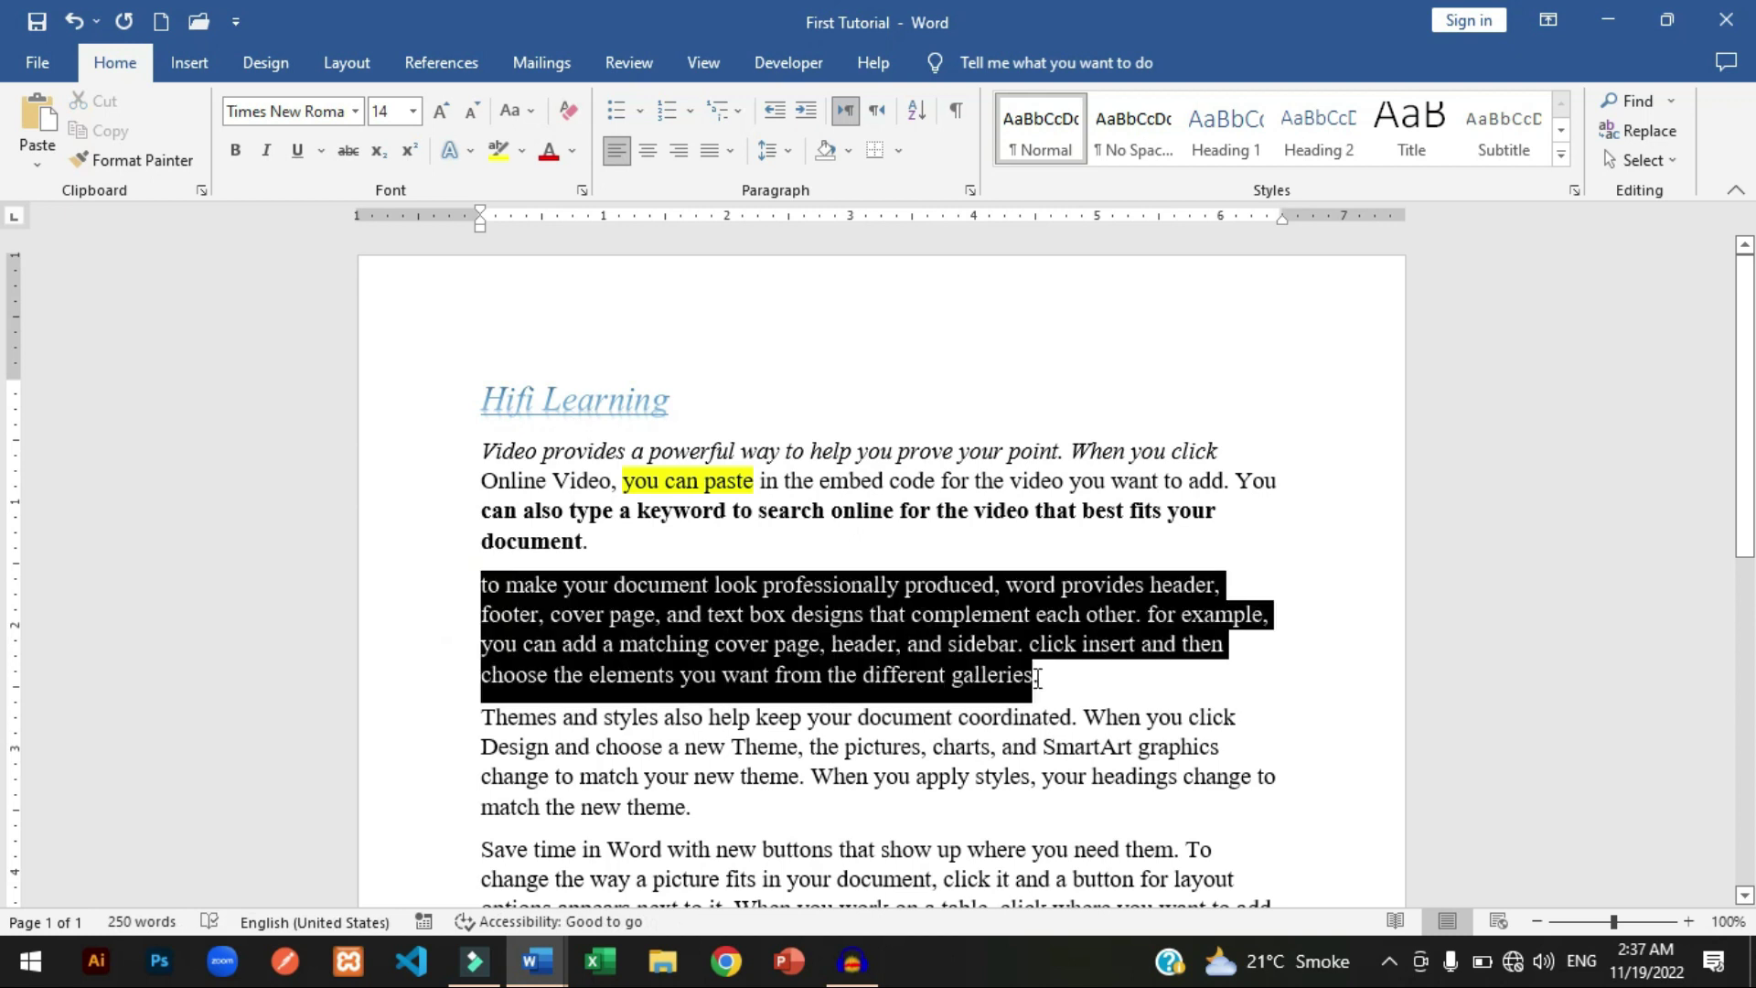
click(515, 109)
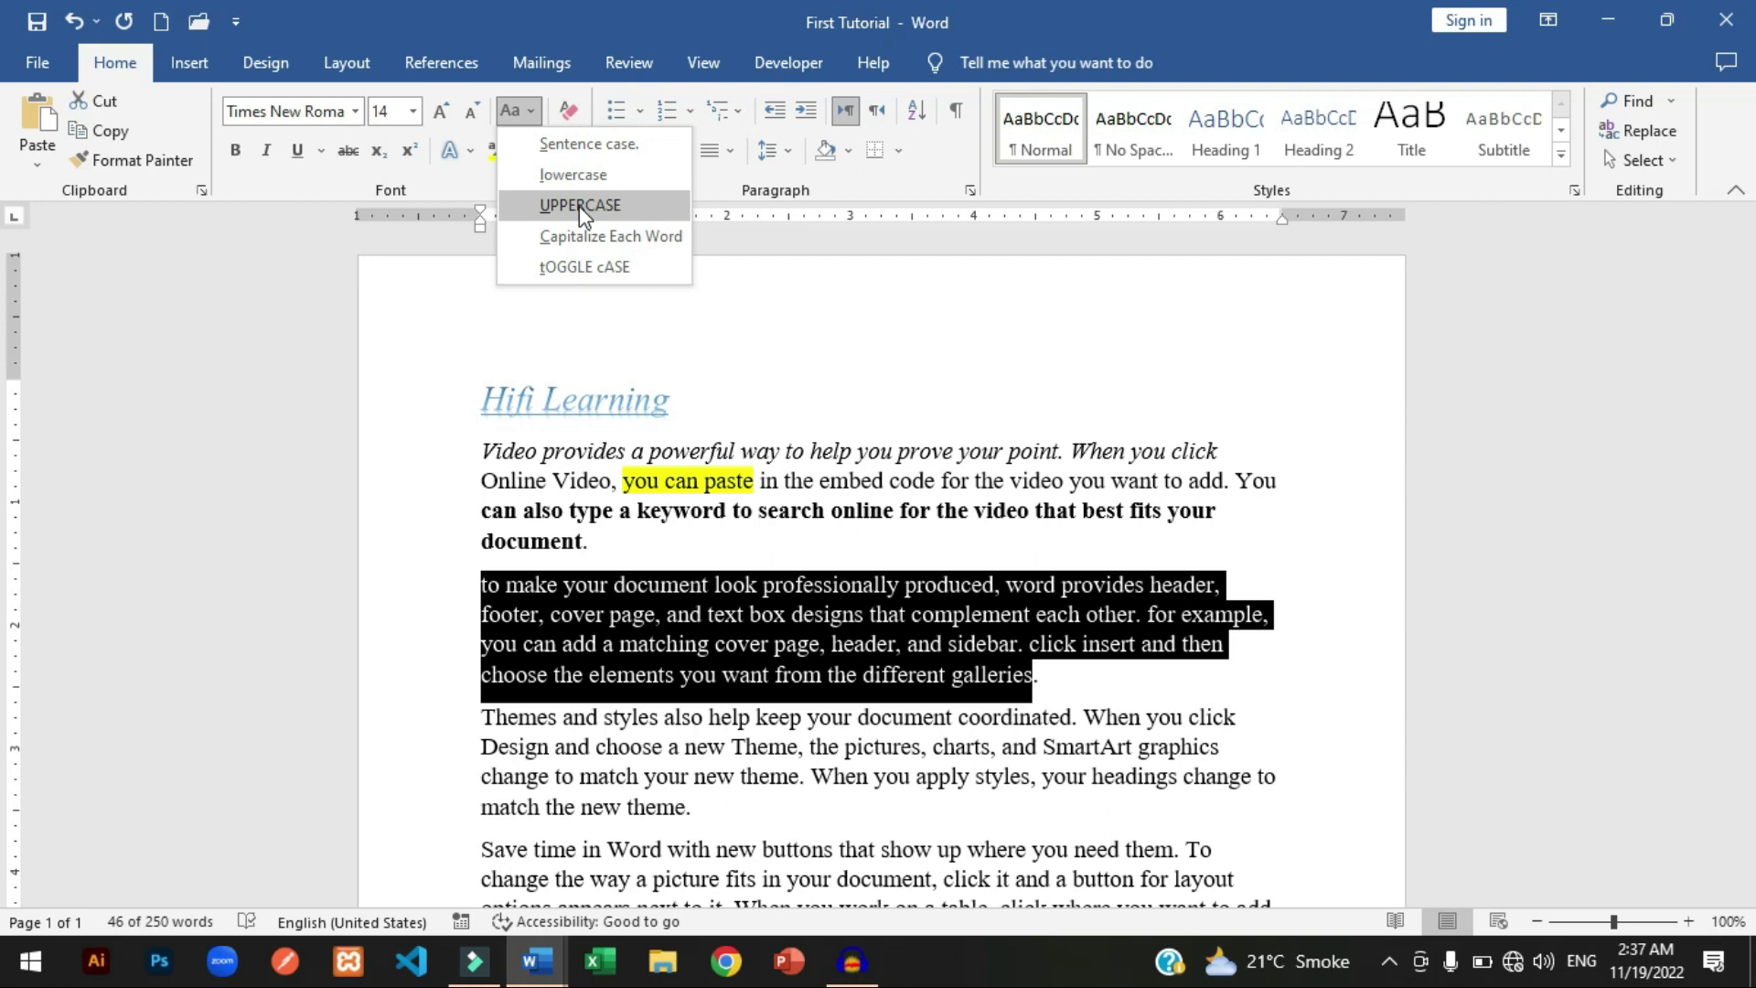
click(579, 206)
click(754, 745)
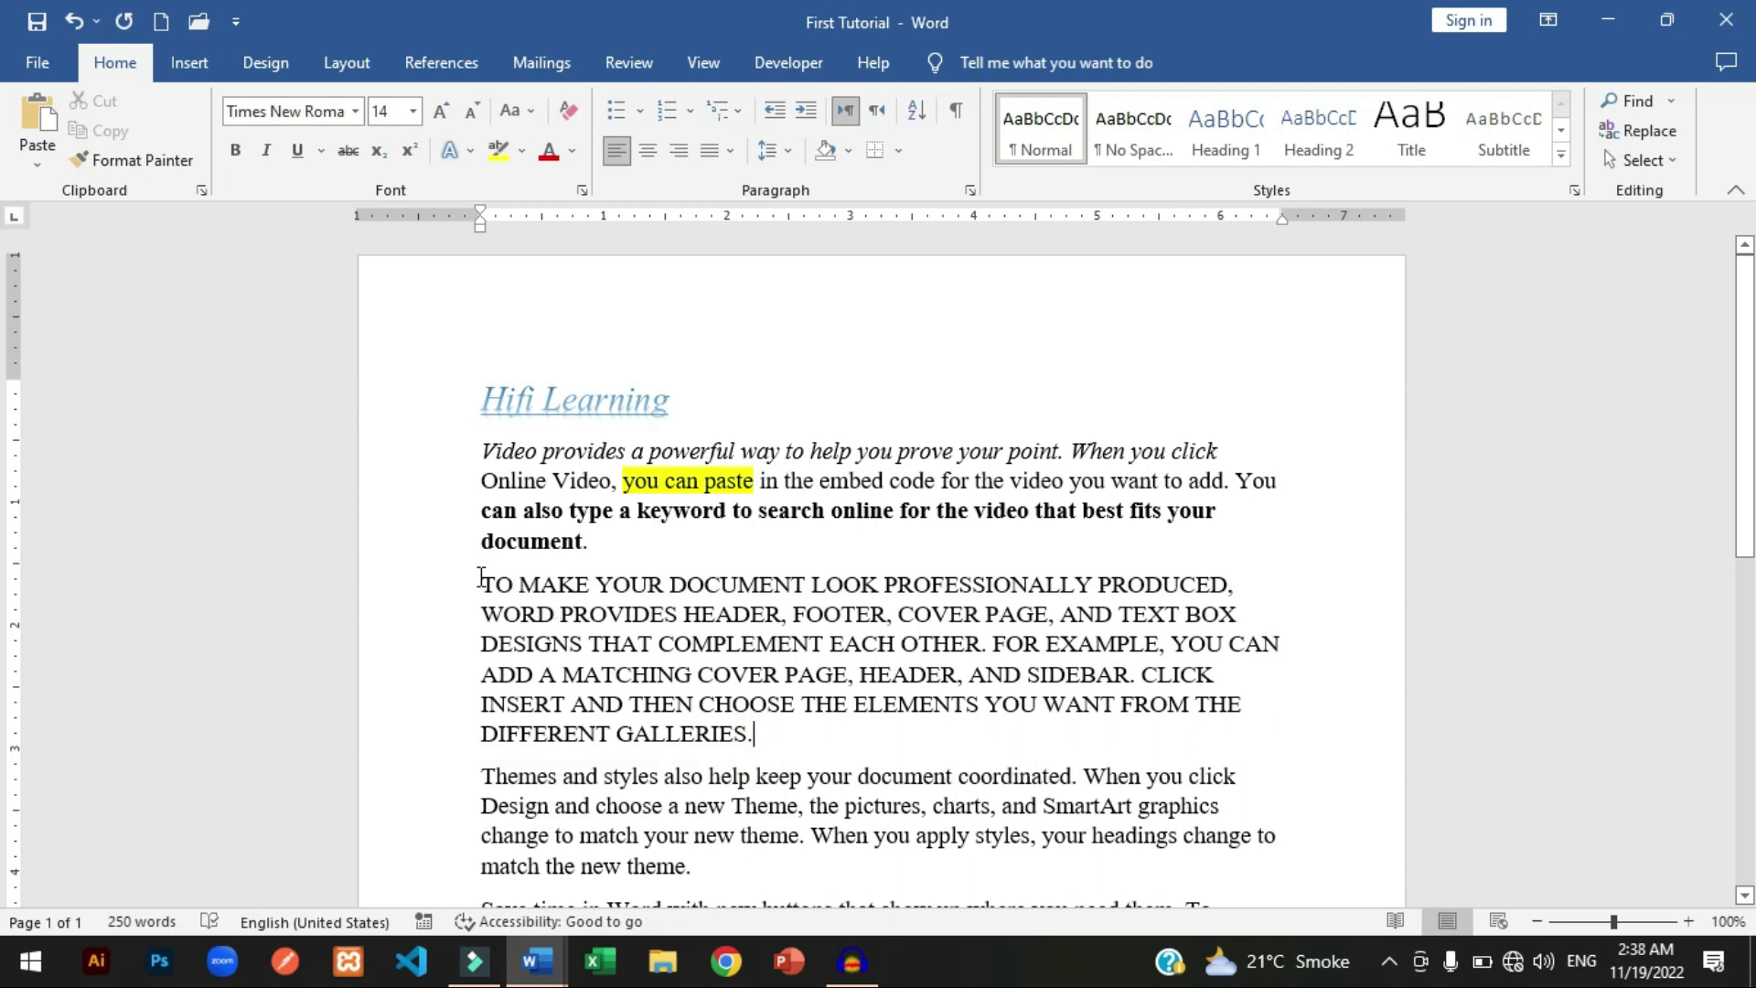
Change the case of the "TO MAKE YOUR DOCUMENT" paragraph to Capitalize Each Word.
drag(485, 578, 747, 736)
click(535, 110)
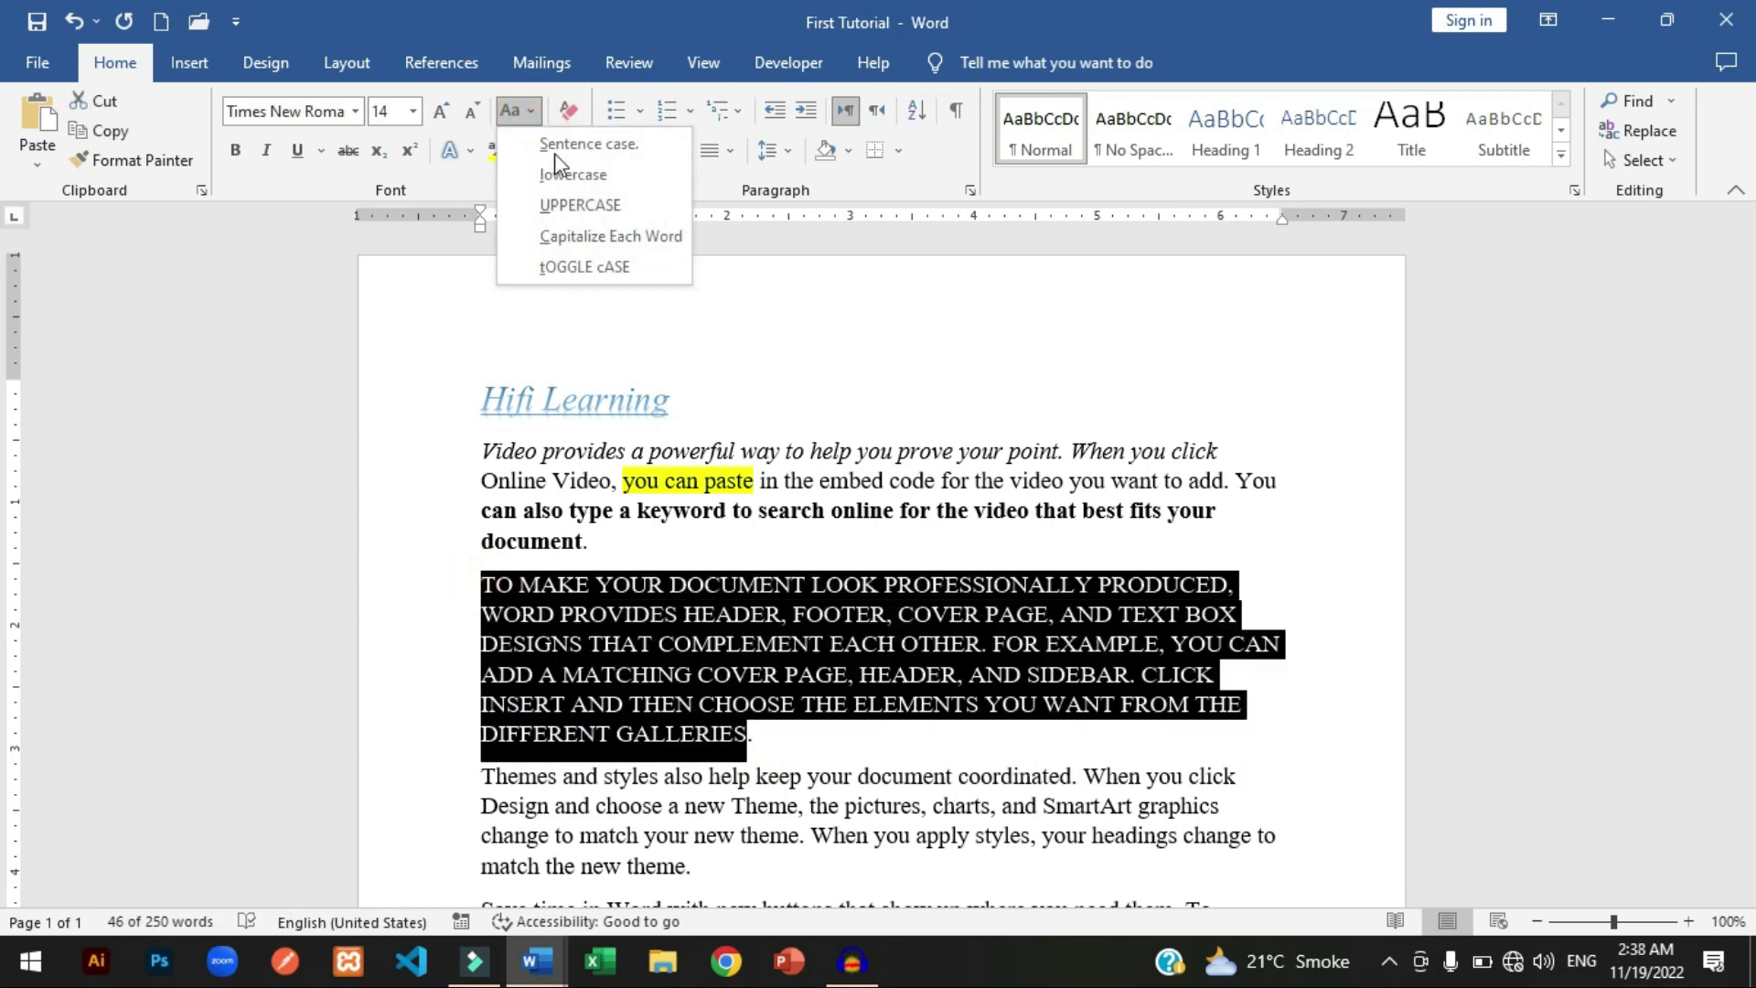
click(596, 236)
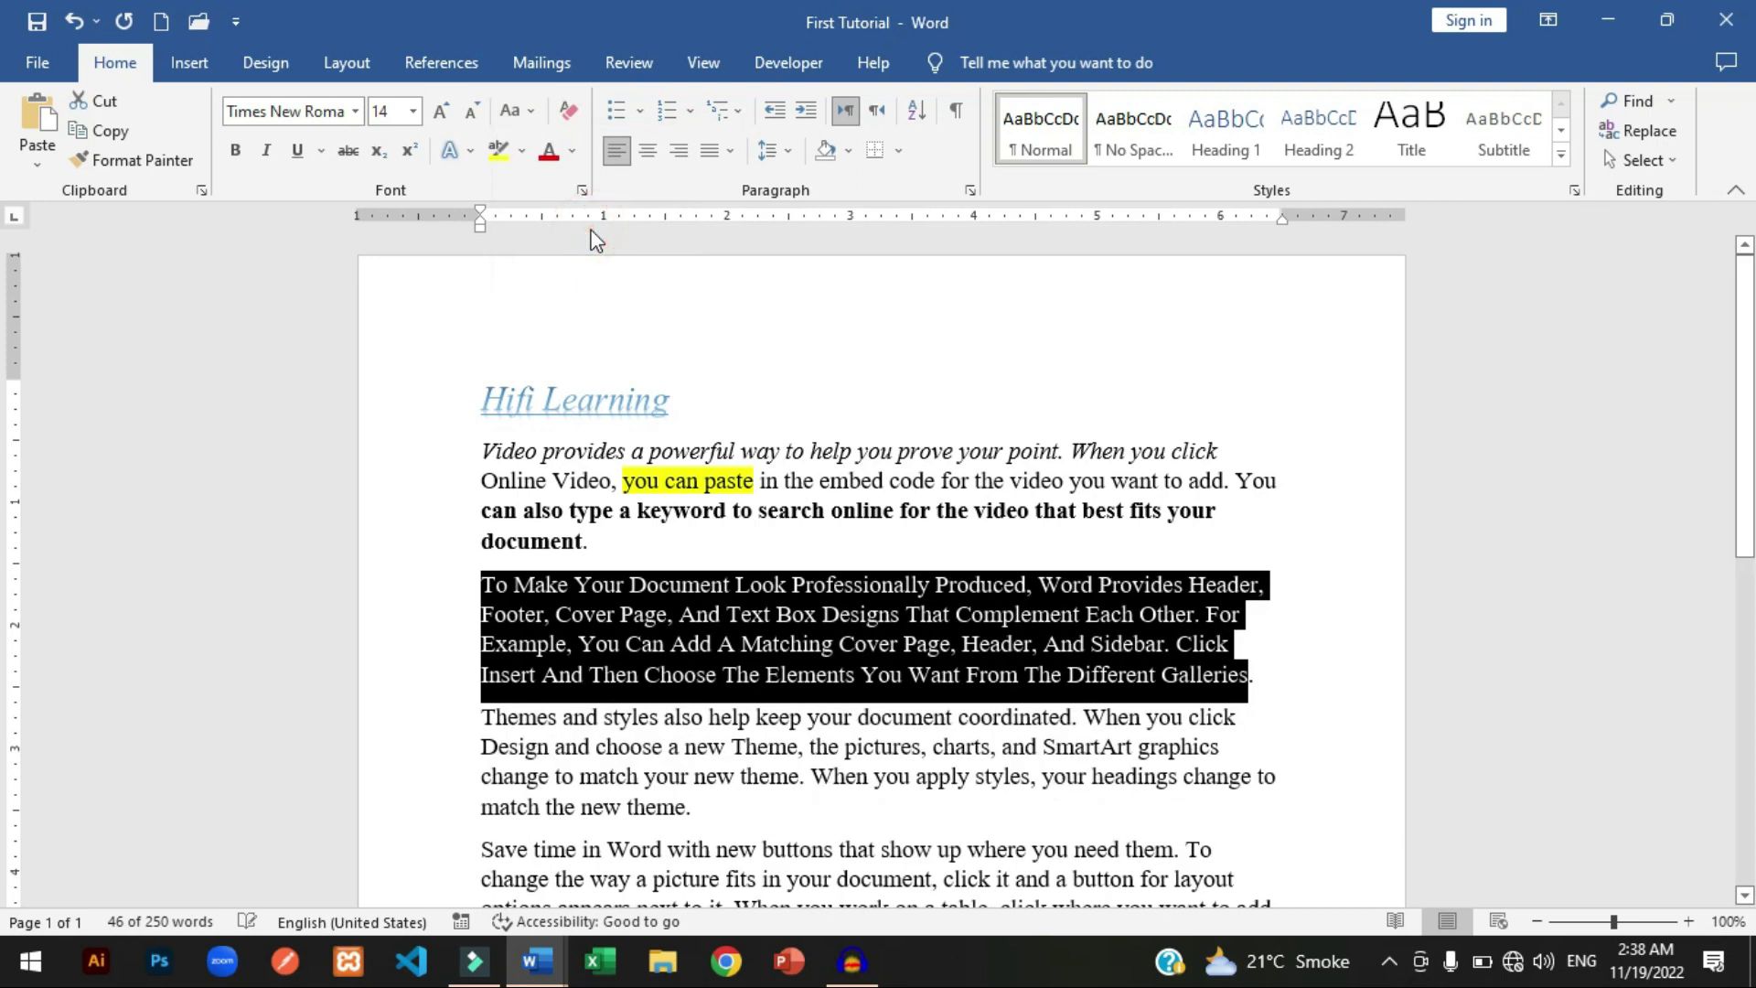
click(487, 586)
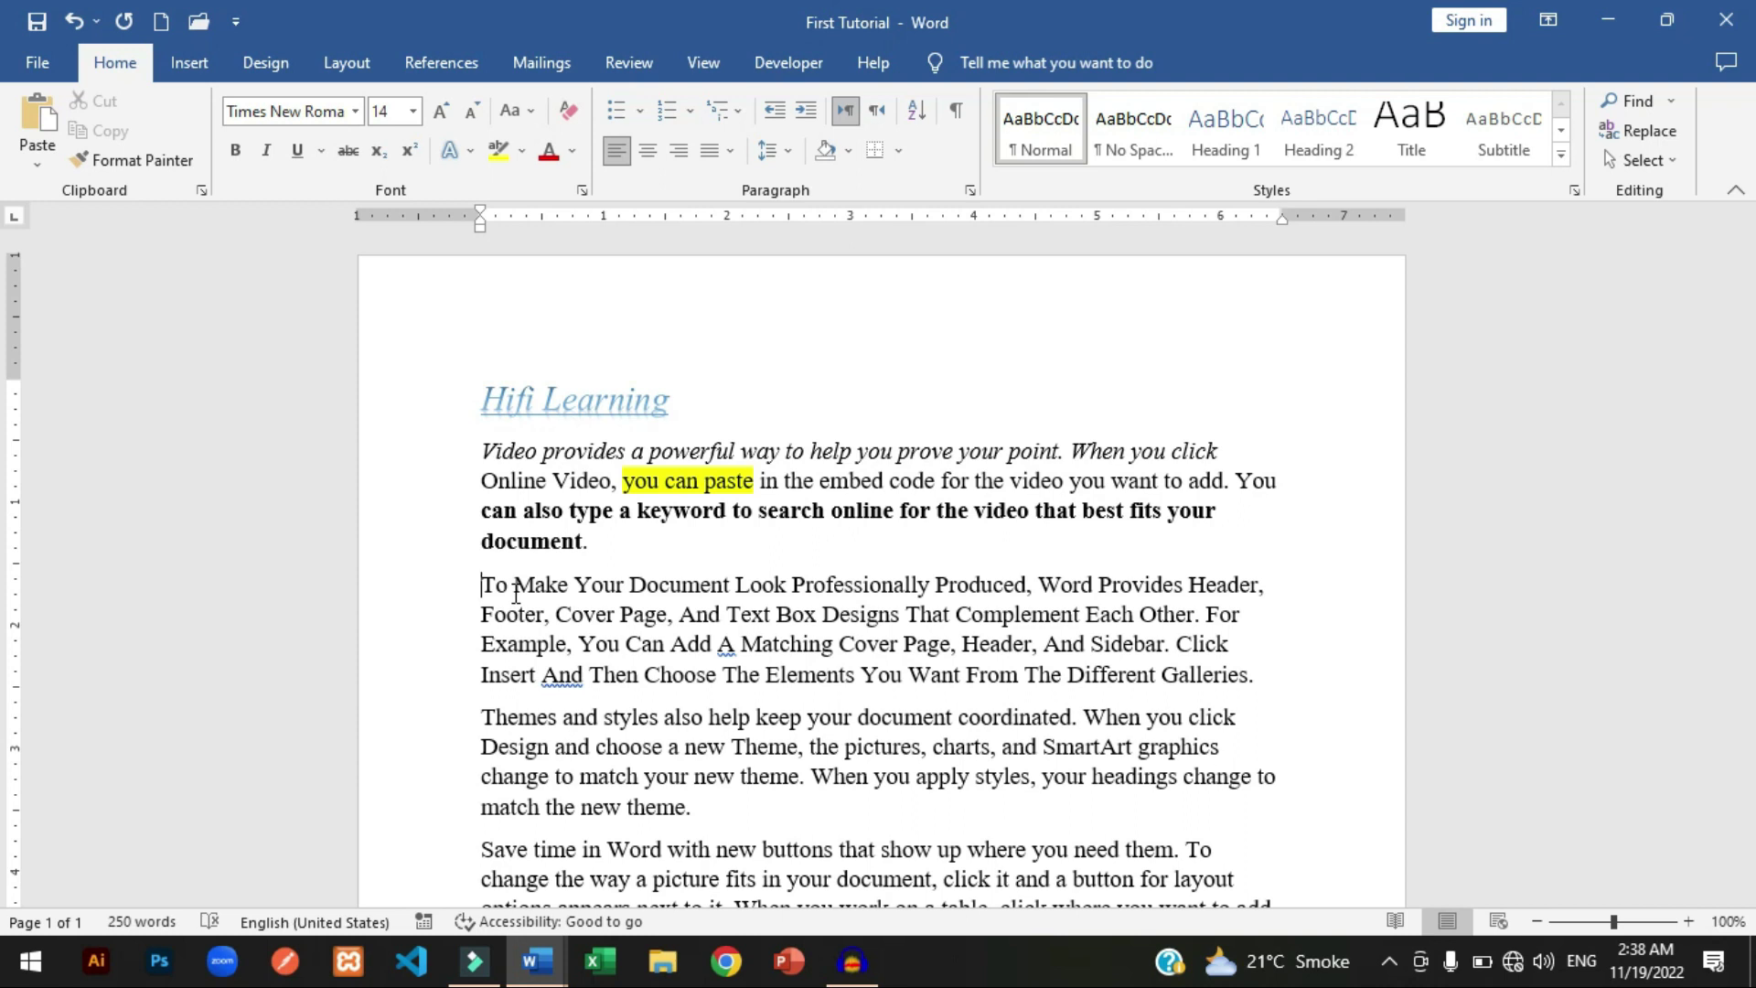
Apply tOGGLE cASE to the whole "To Make Your Document" paragraph.
drag(482, 583, 1266, 677)
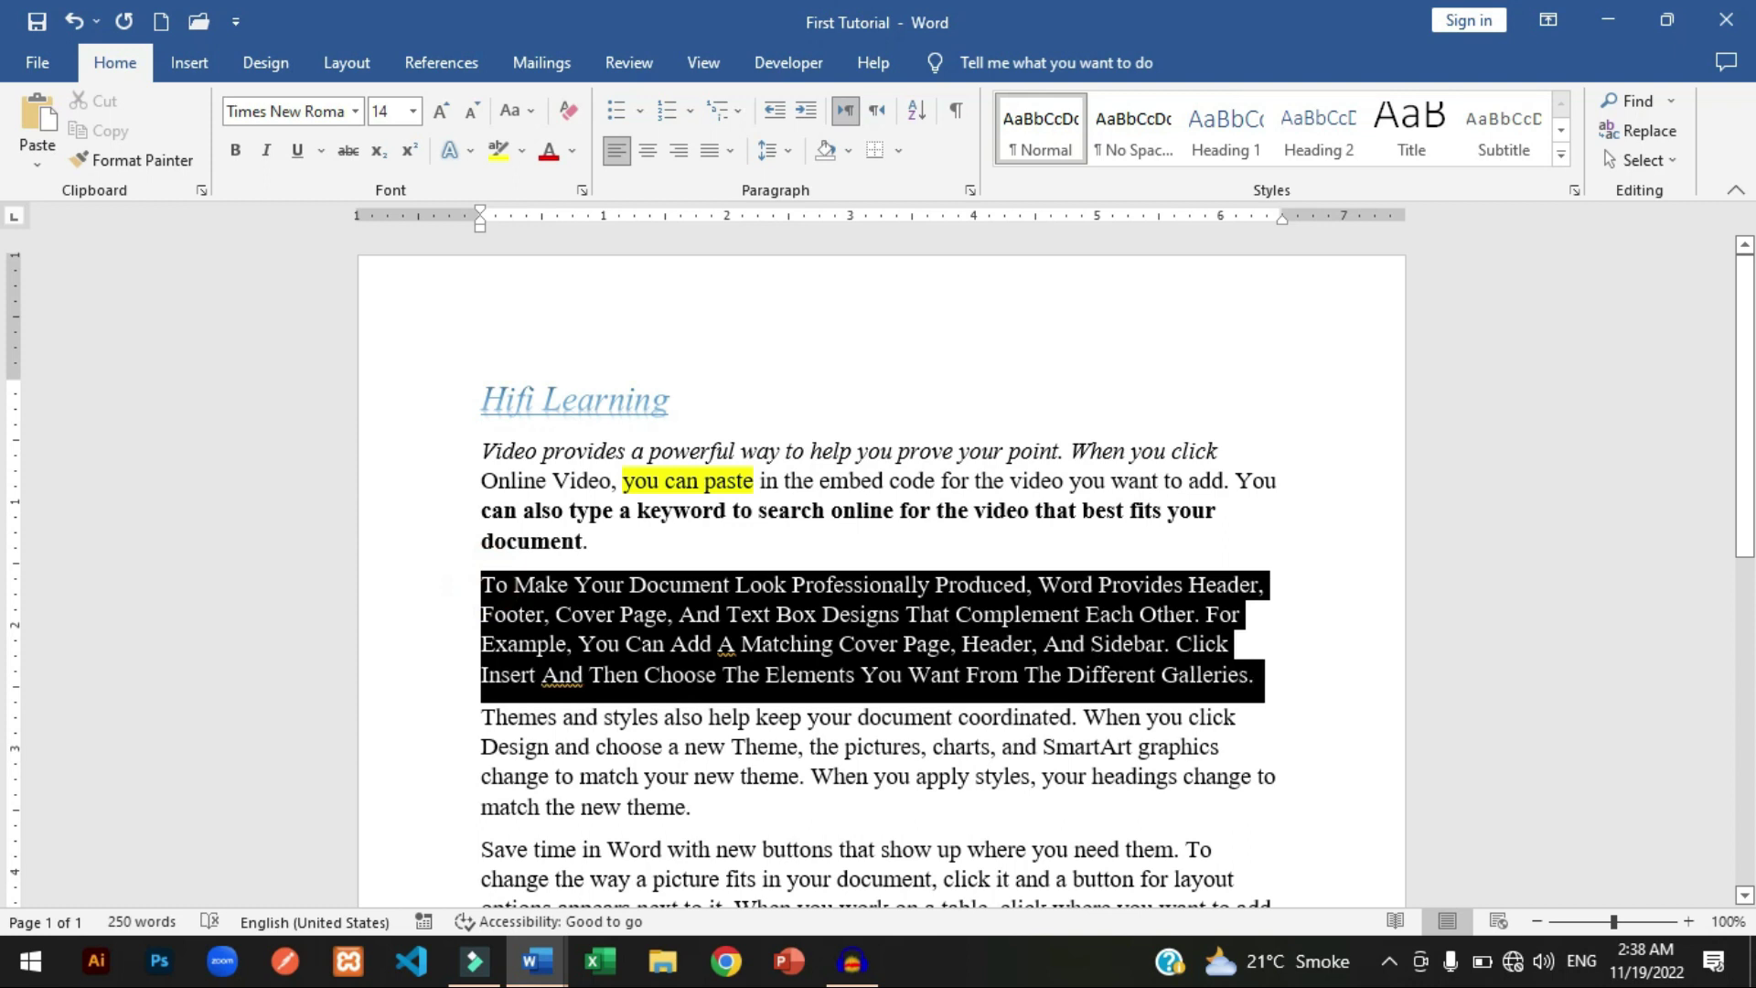
click(538, 112)
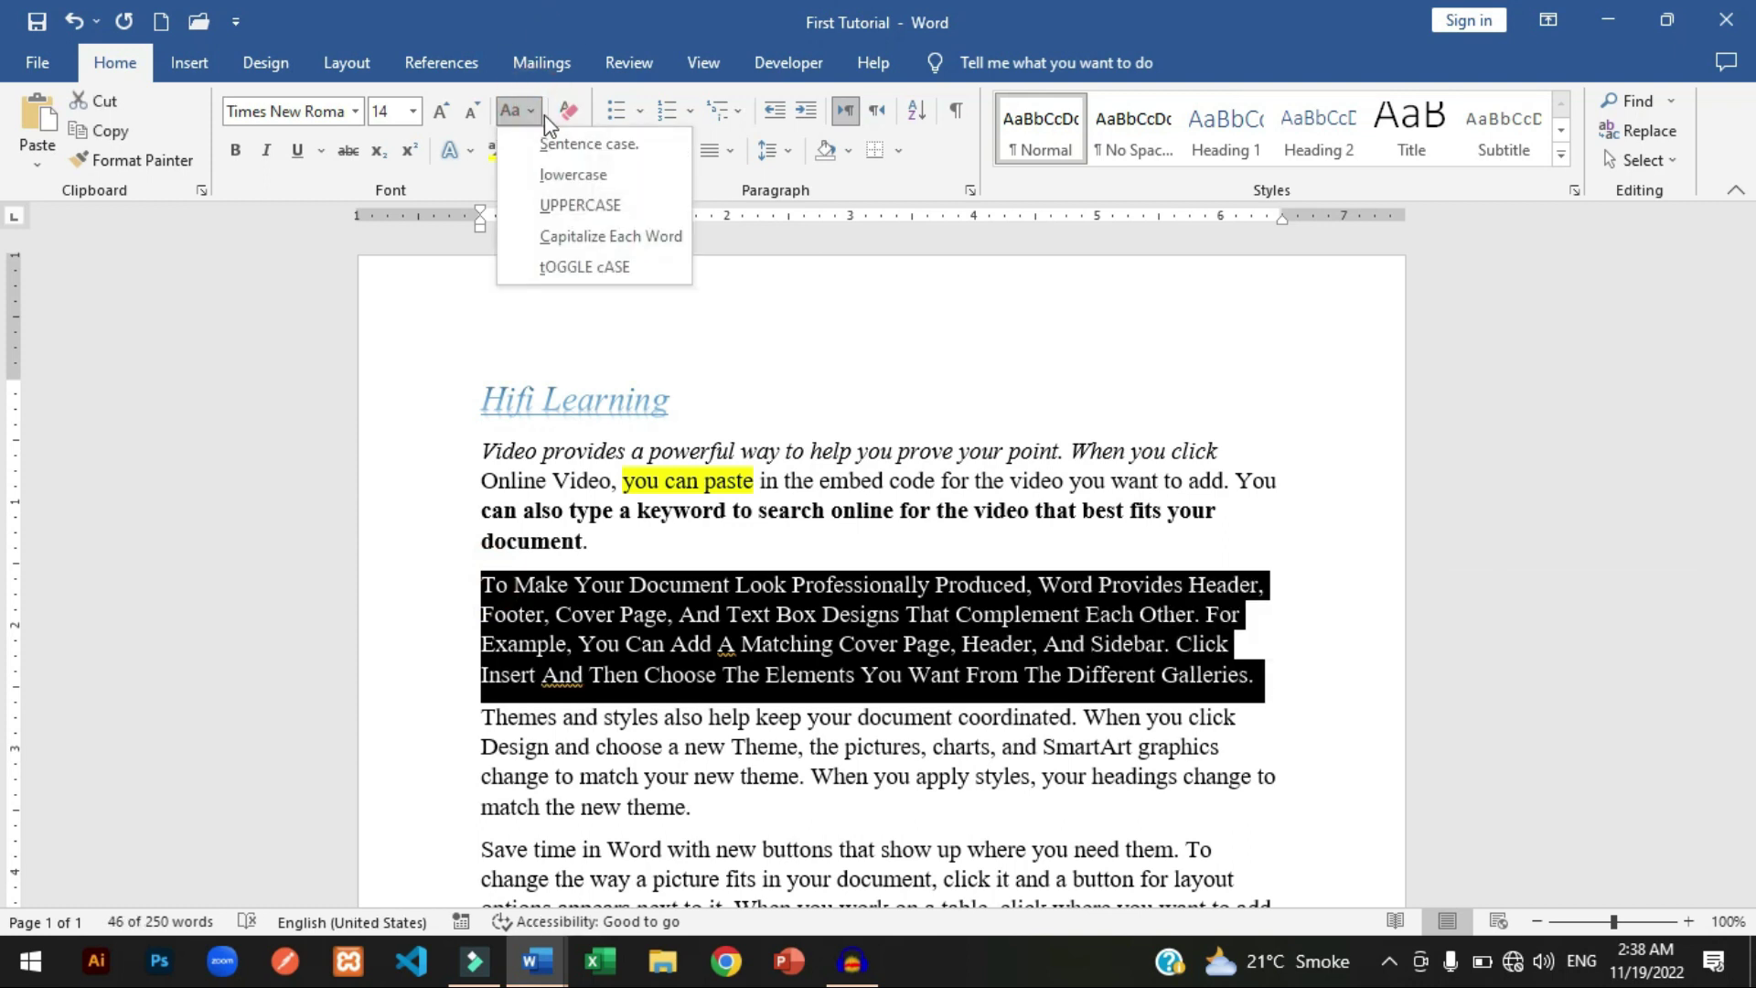
click(572, 266)
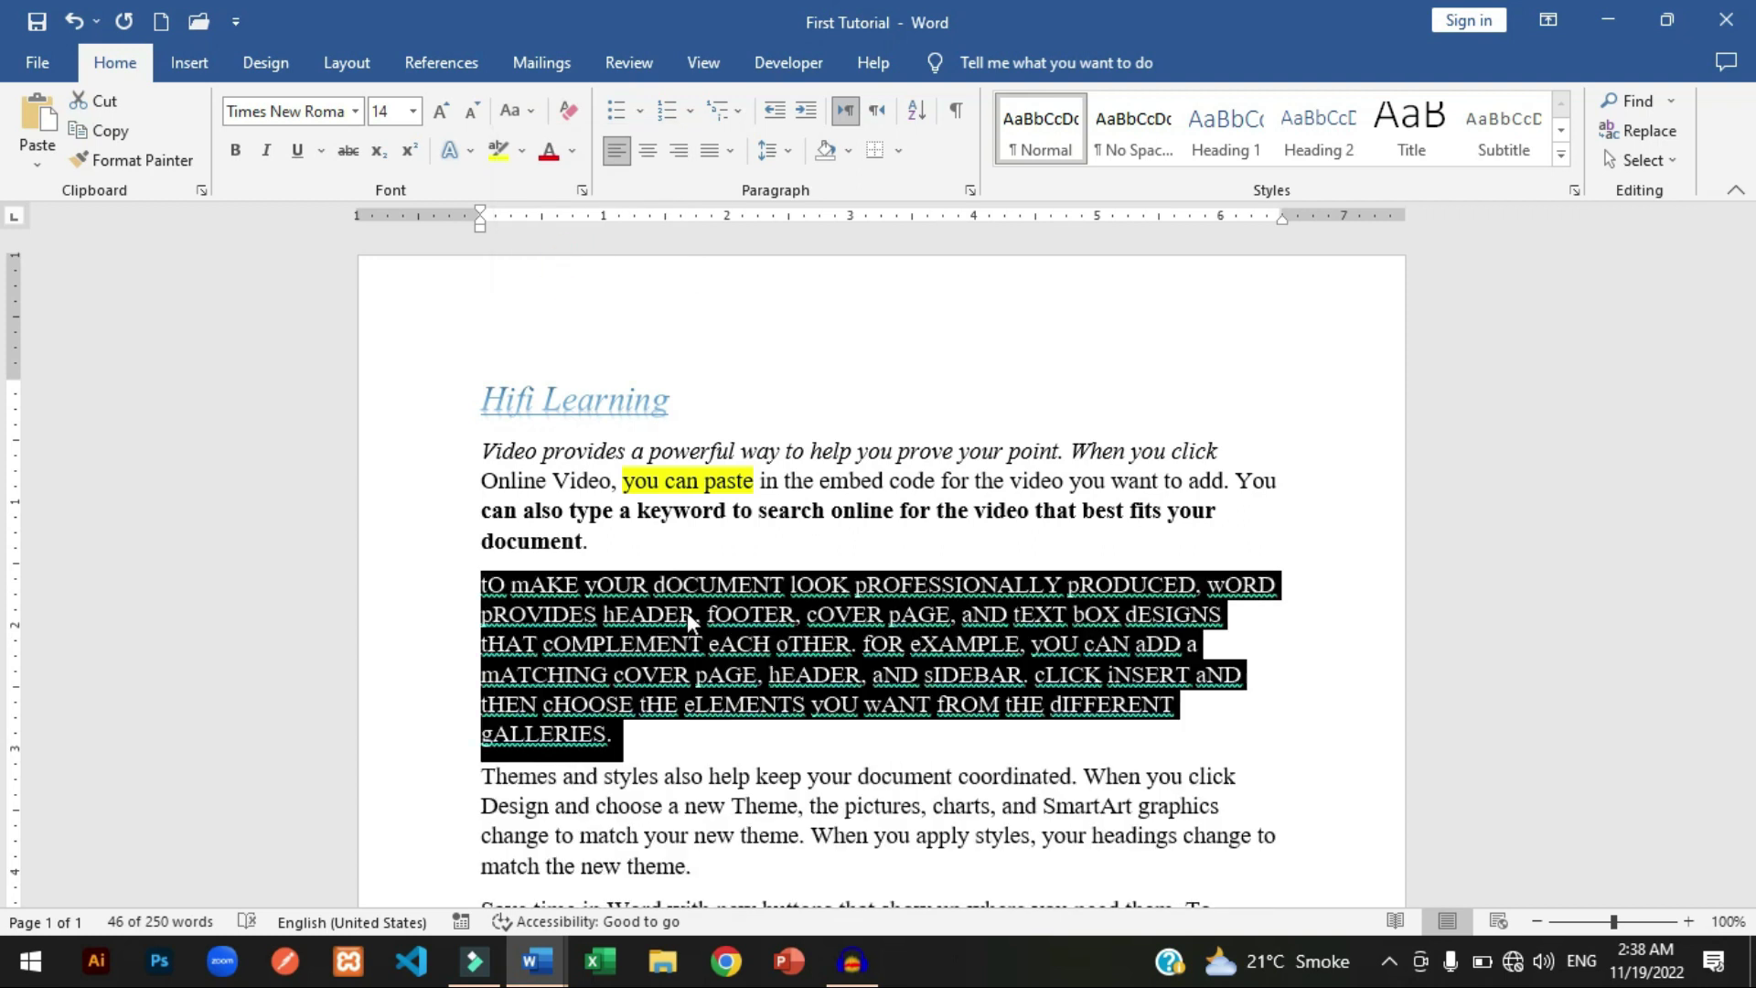
Change the second body paragraph to Sentence case.
click(529, 112)
click(548, 143)
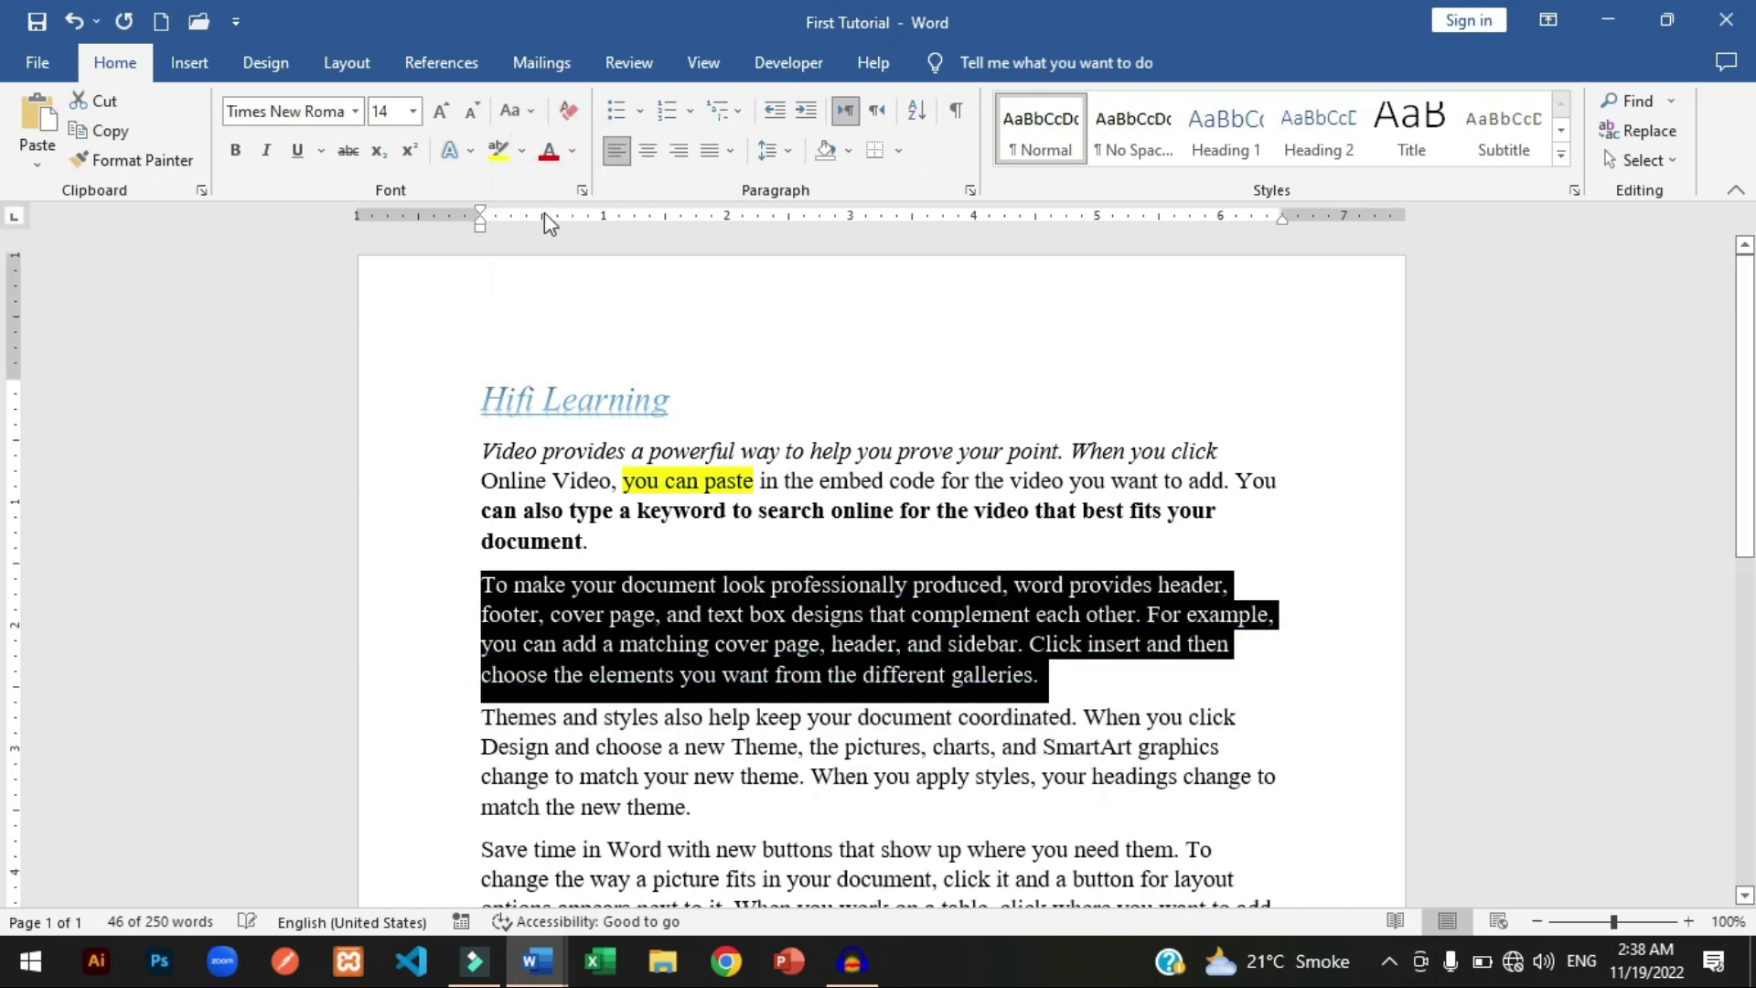
click(673, 617)
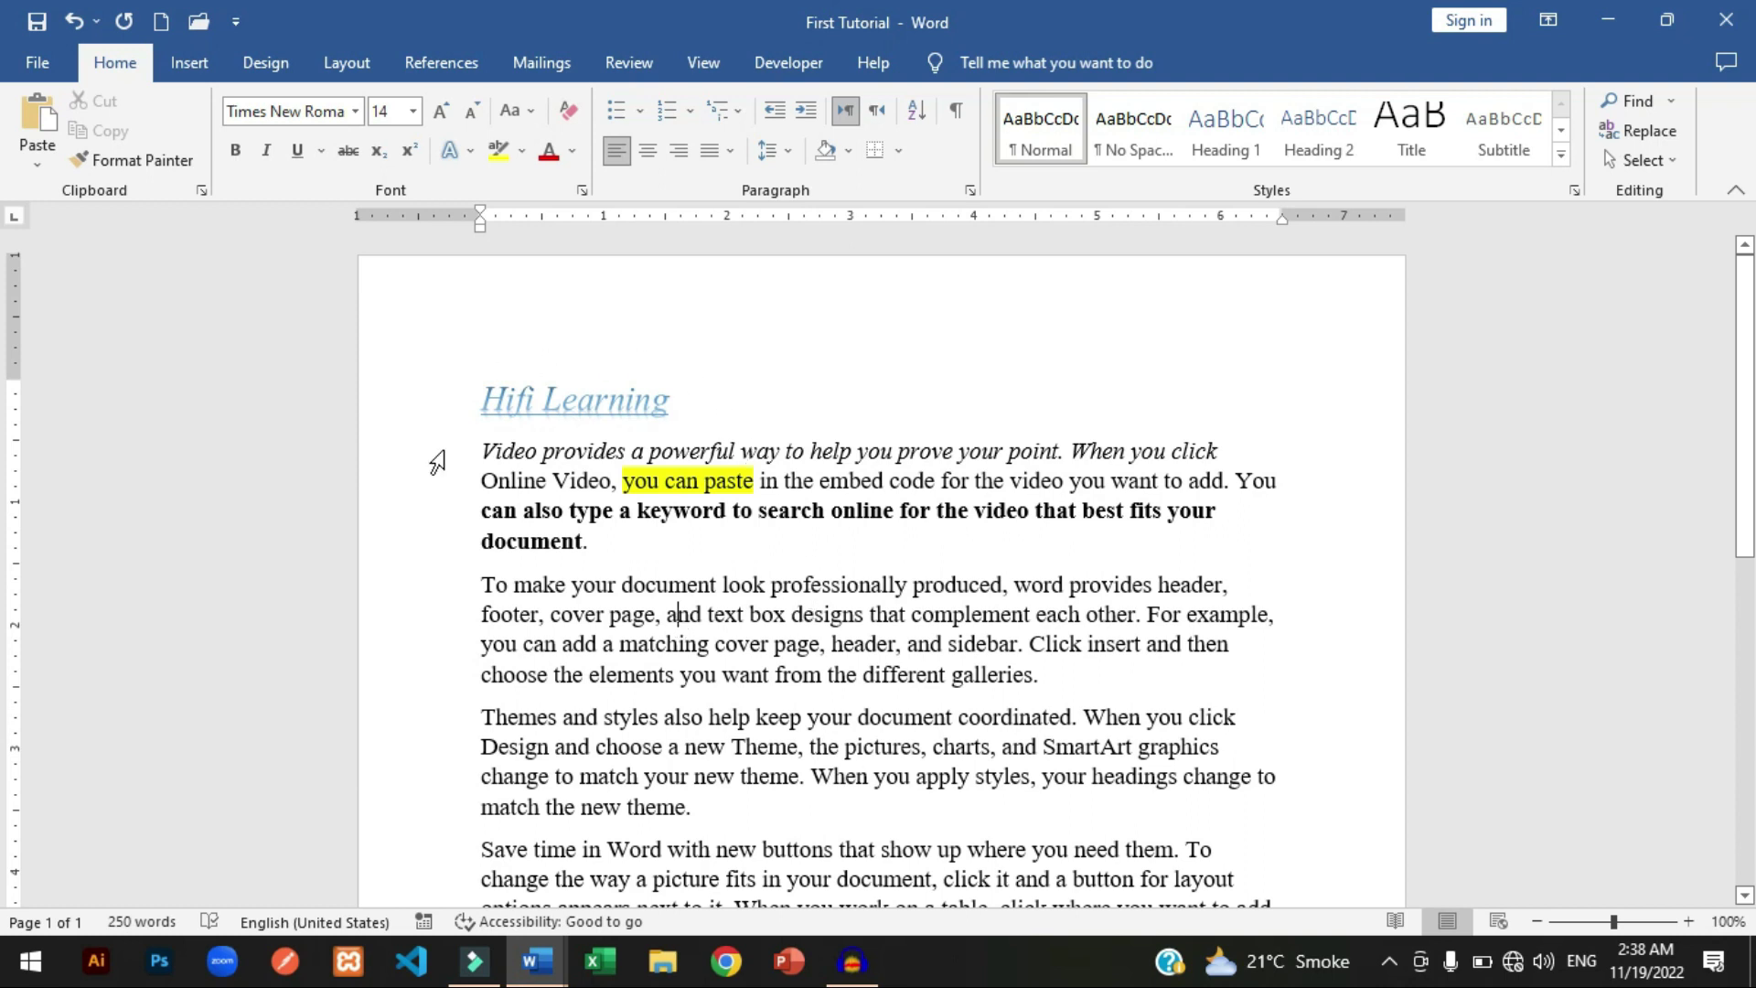
Clear all formatting from the "Hifi Learning" heading.
click(571, 118)
triple_click(482, 398)
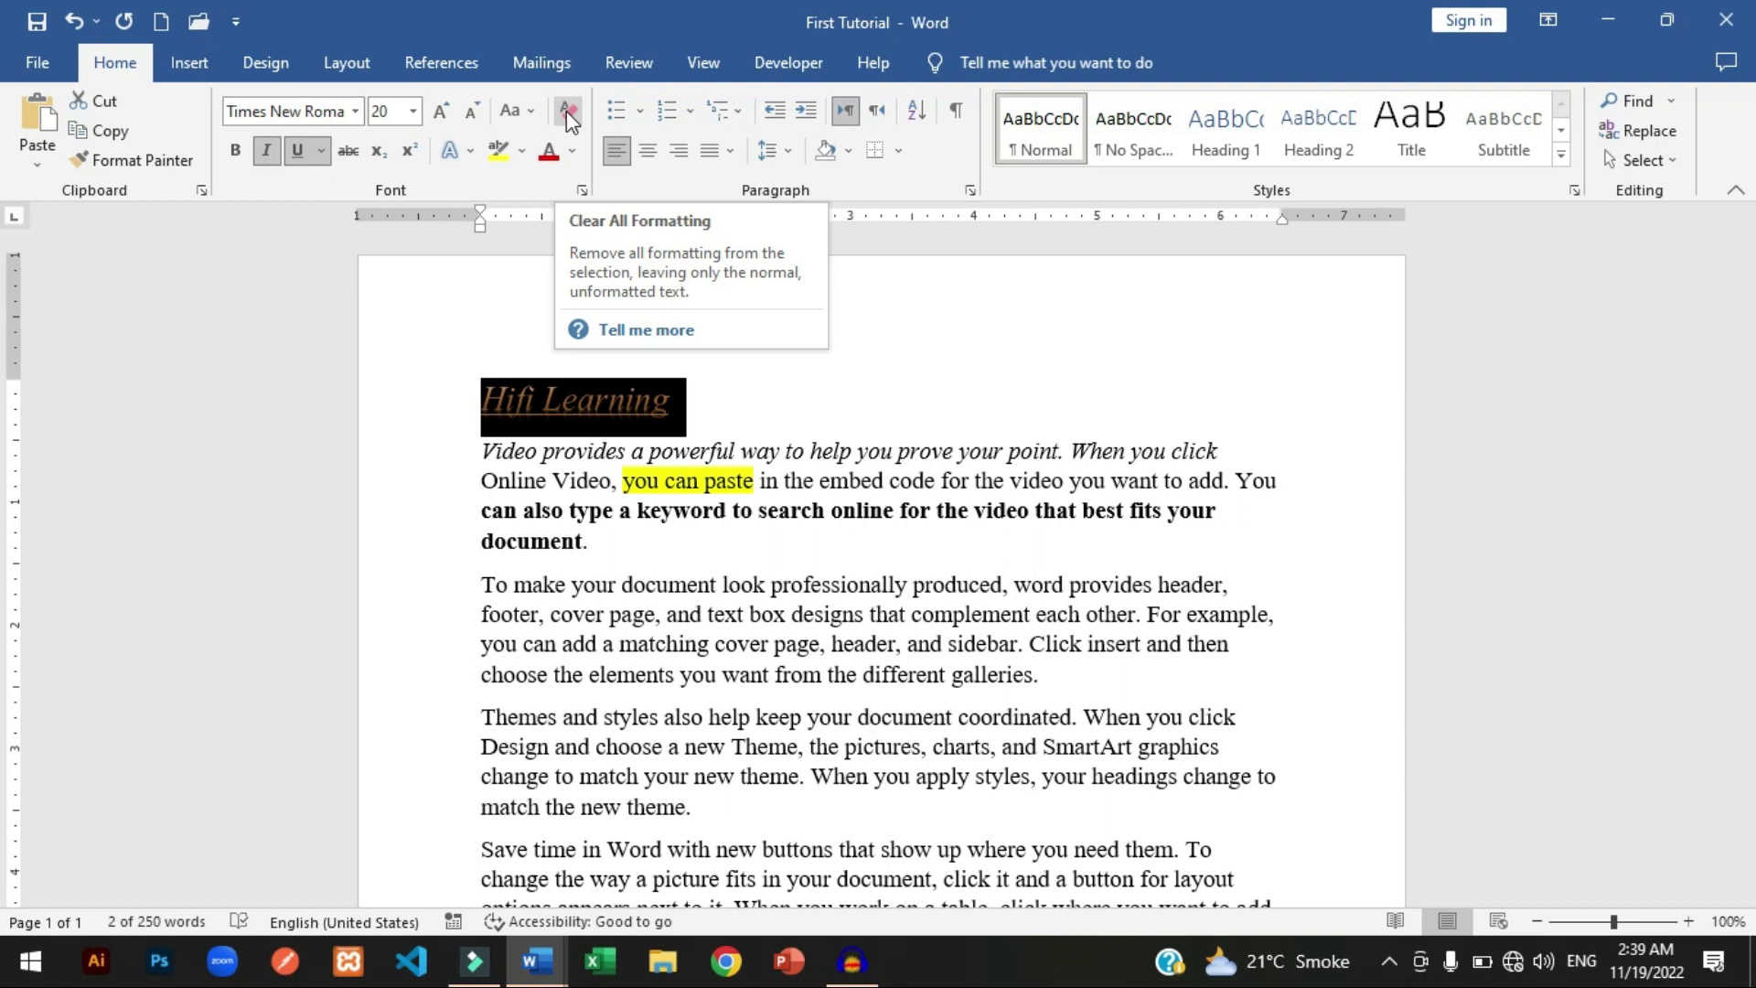
click(566, 112)
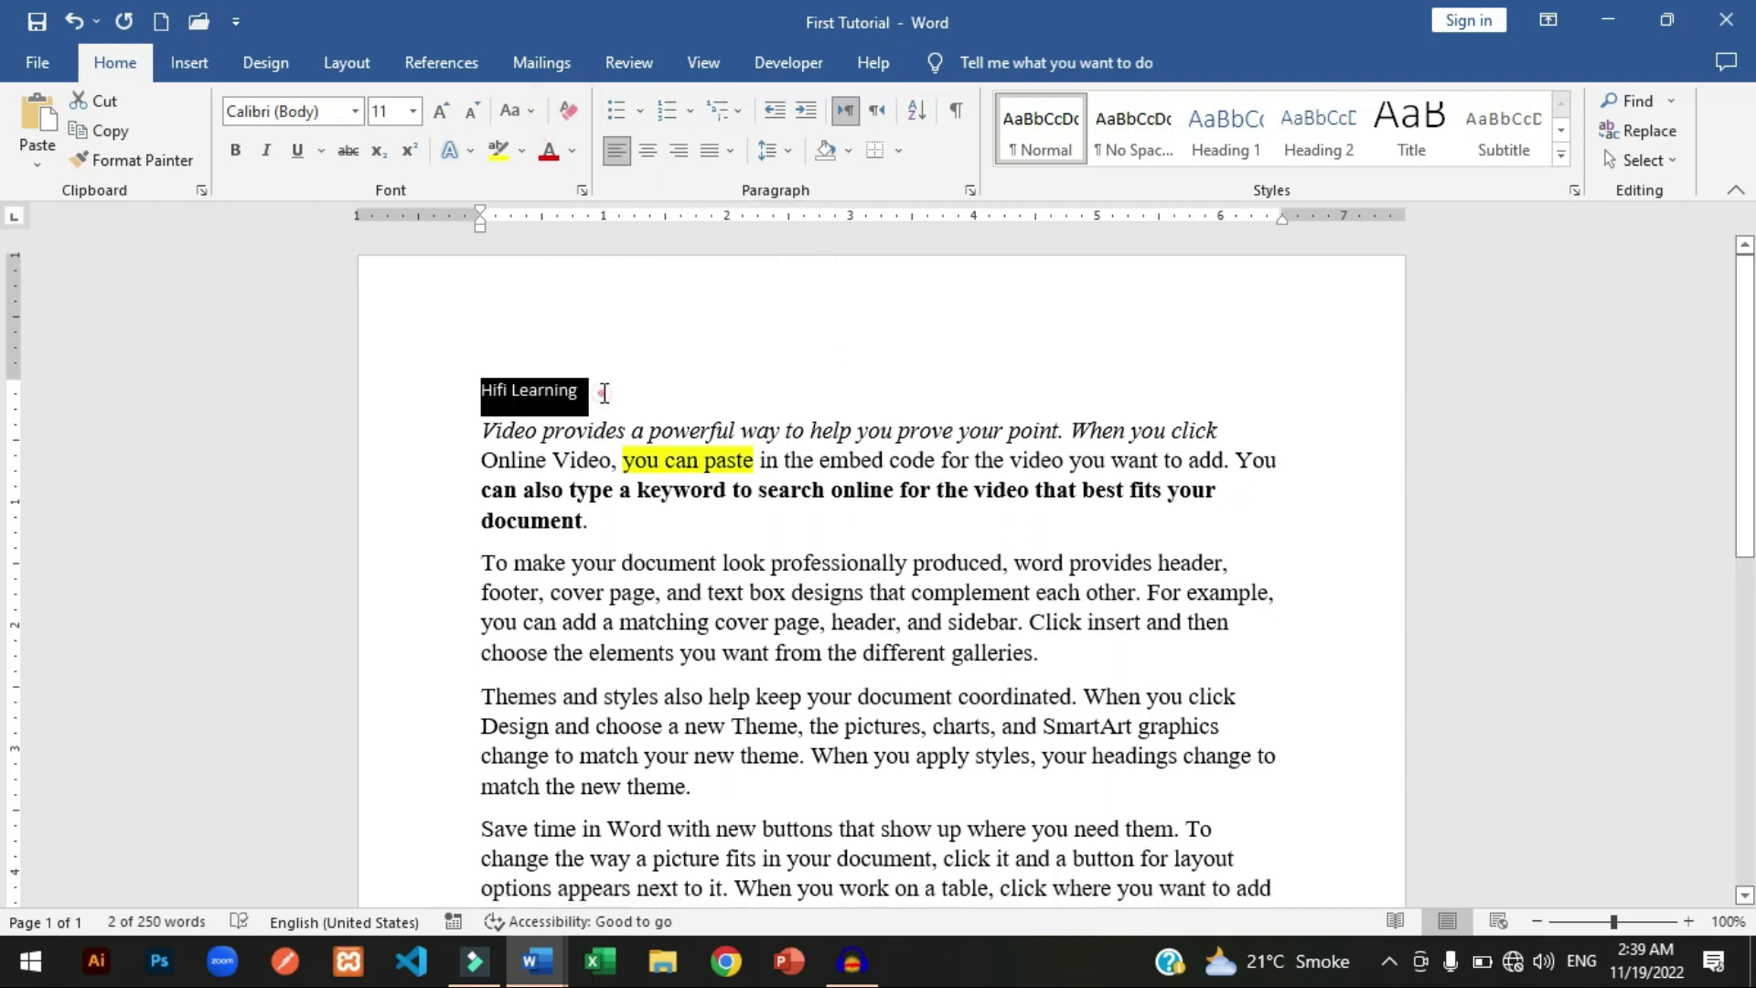
click(603, 393)
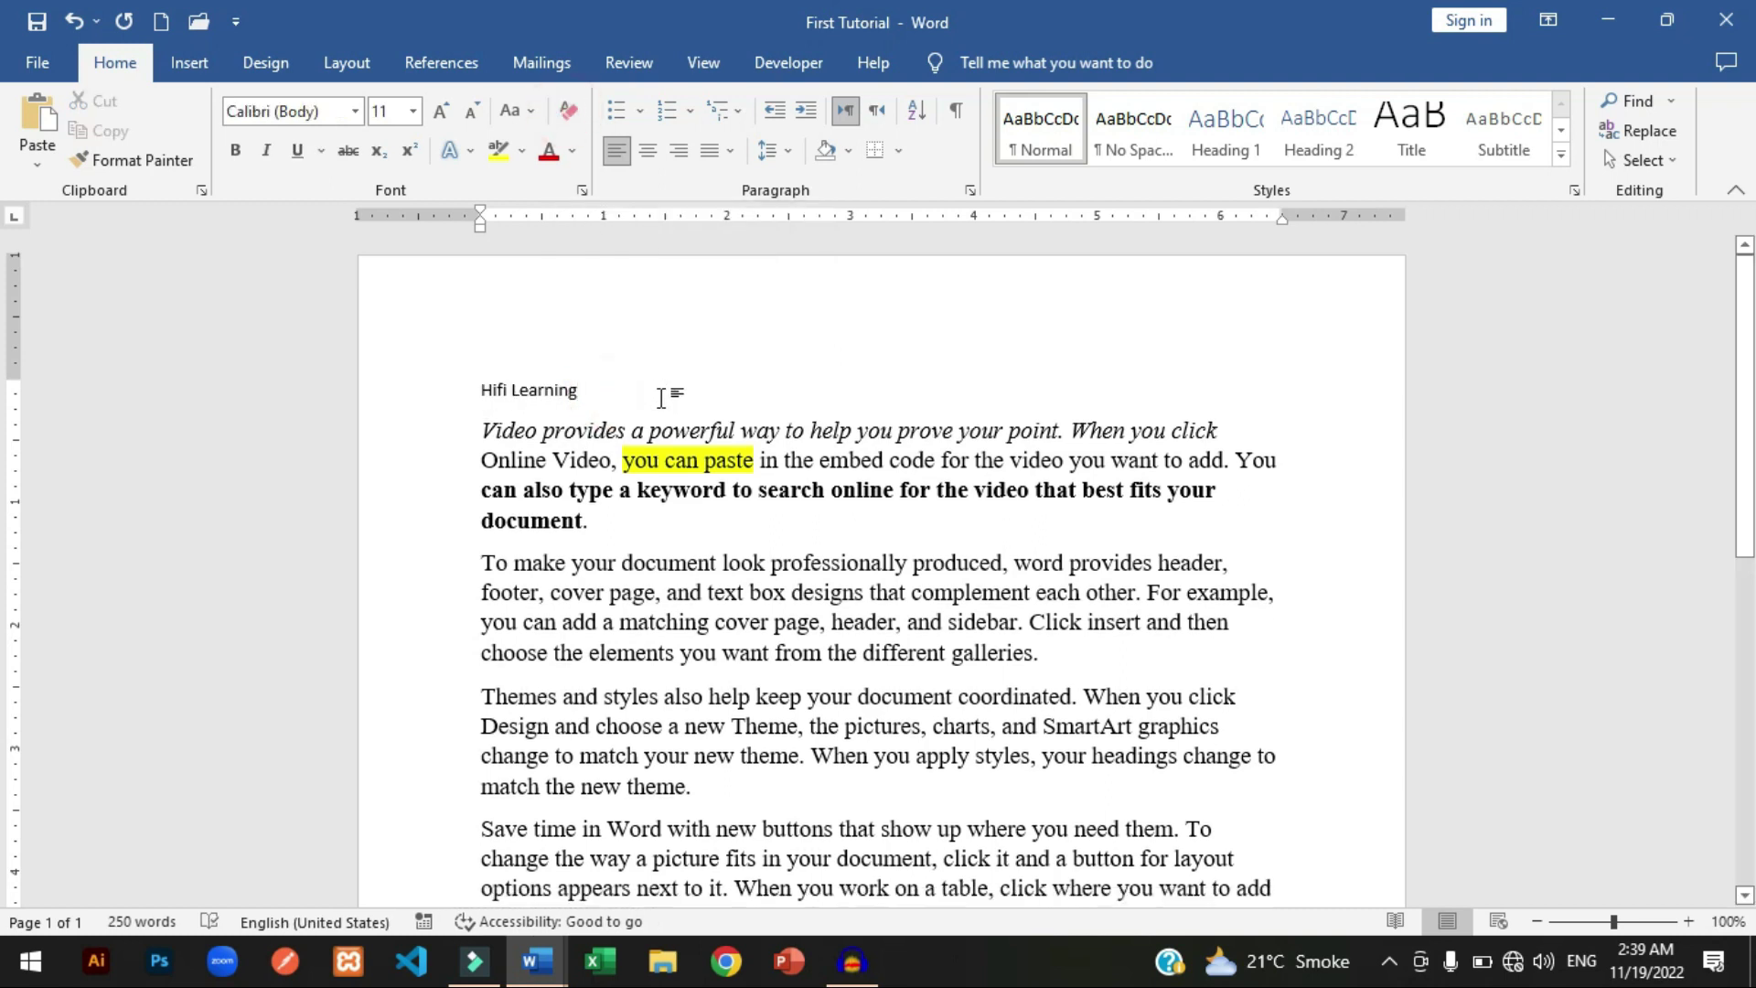
Select the "Hifi Learning" heading text.
drag(480, 389, 569, 392)
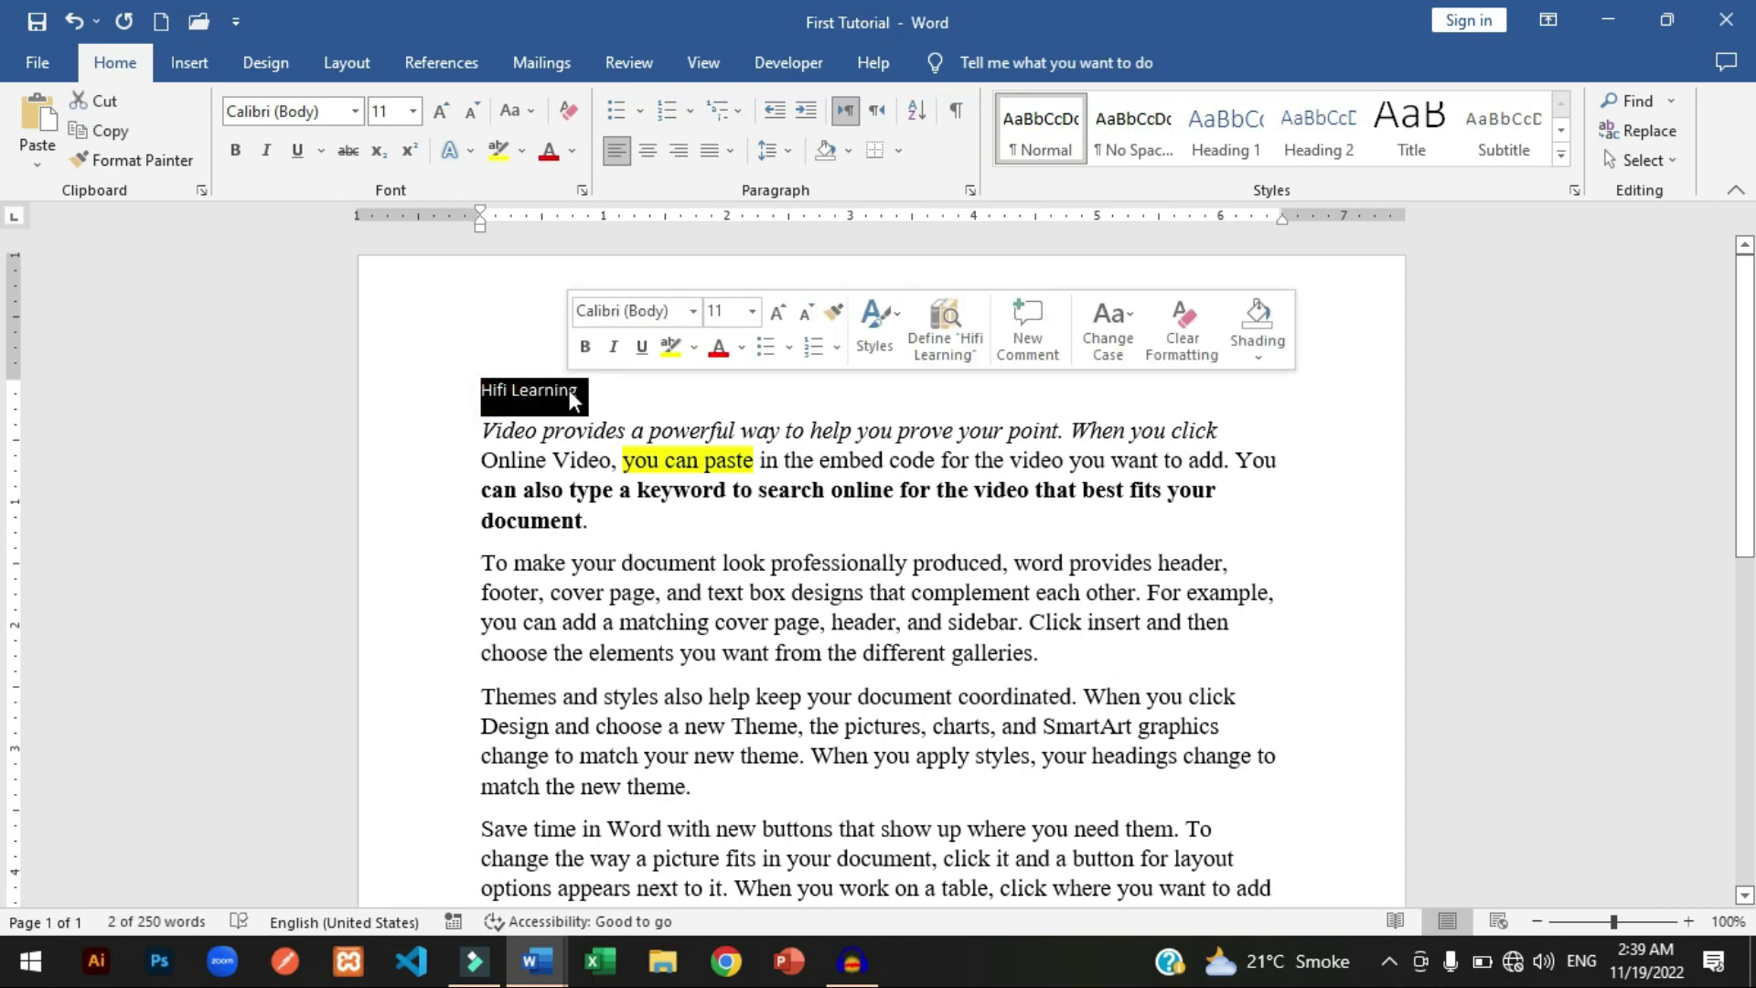